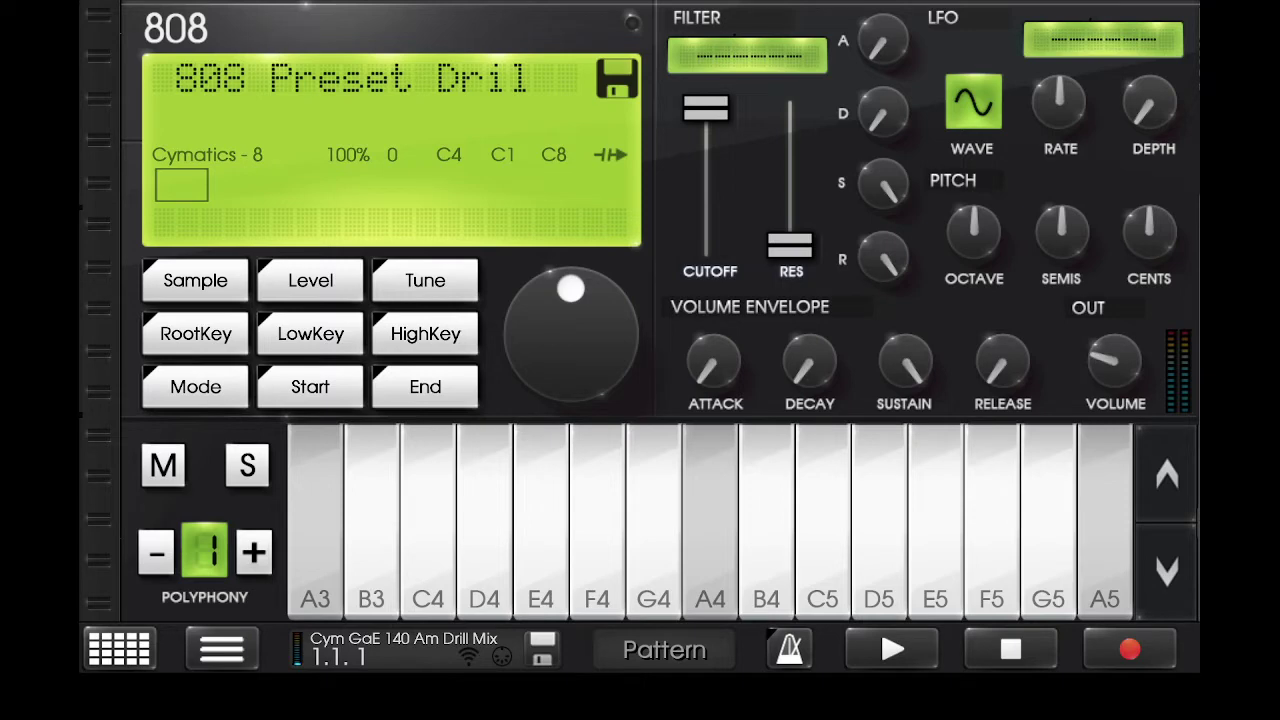
Audition the 808 pattern, solo the 808 machine, and play the pattern again
click(893, 648)
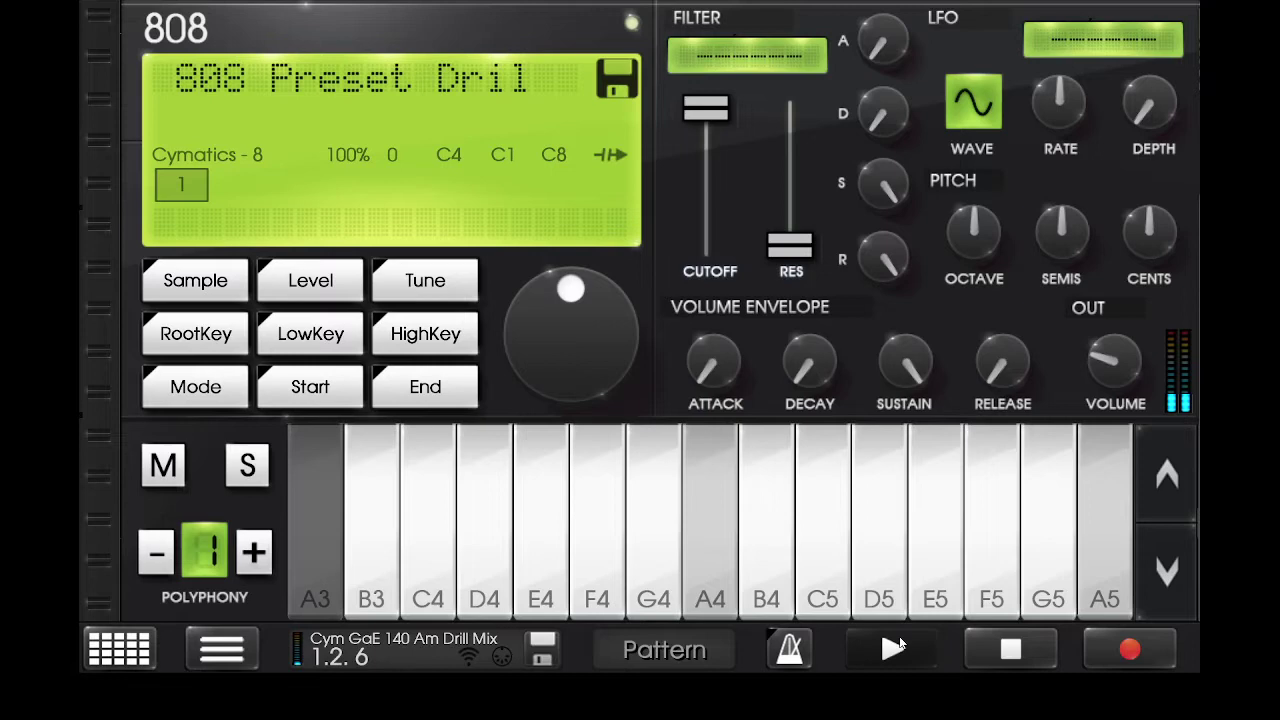
scroll(660, 320, down, 5)
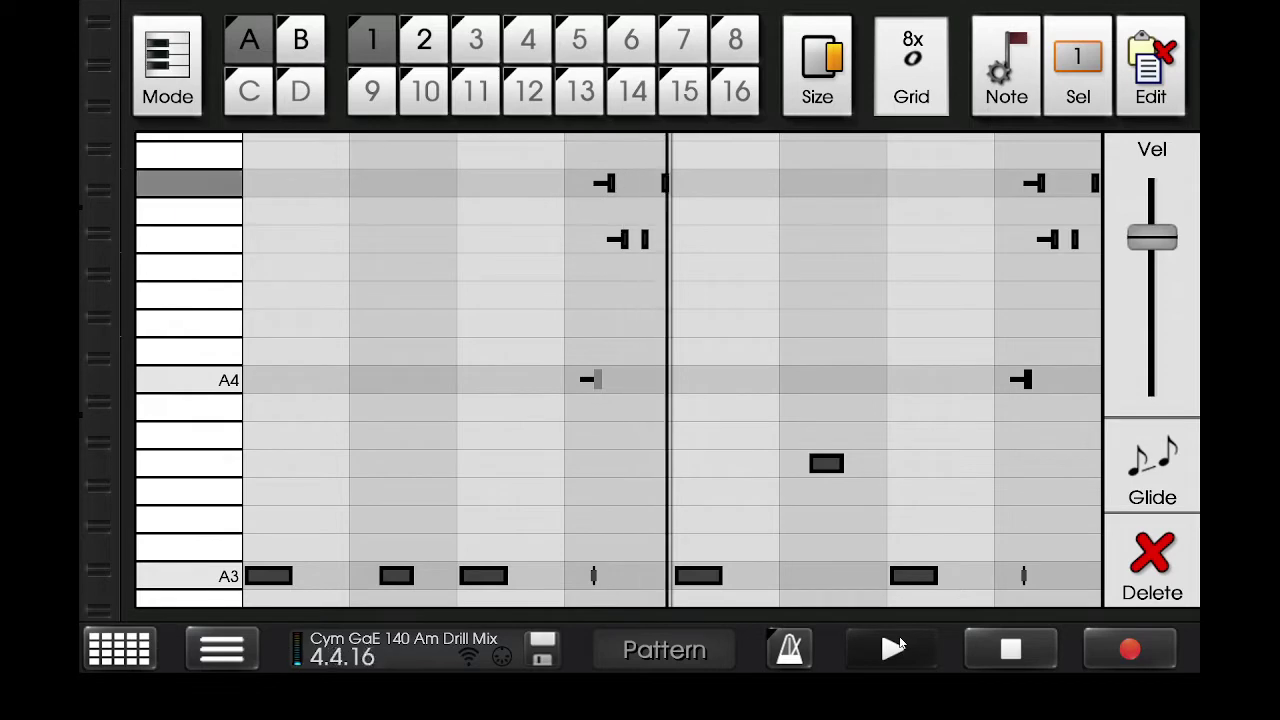
click(893, 649)
scroll(556, 624, up, 5)
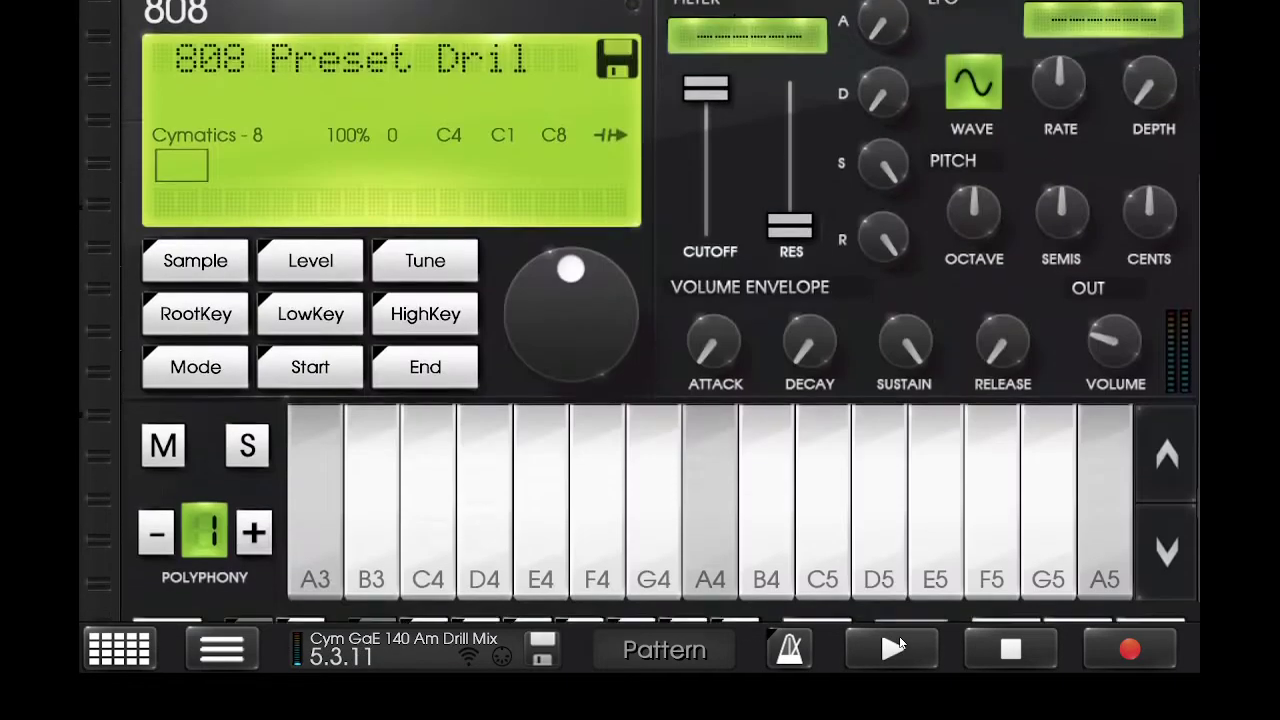
click(249, 468)
scroll(253, 477, down, 5)
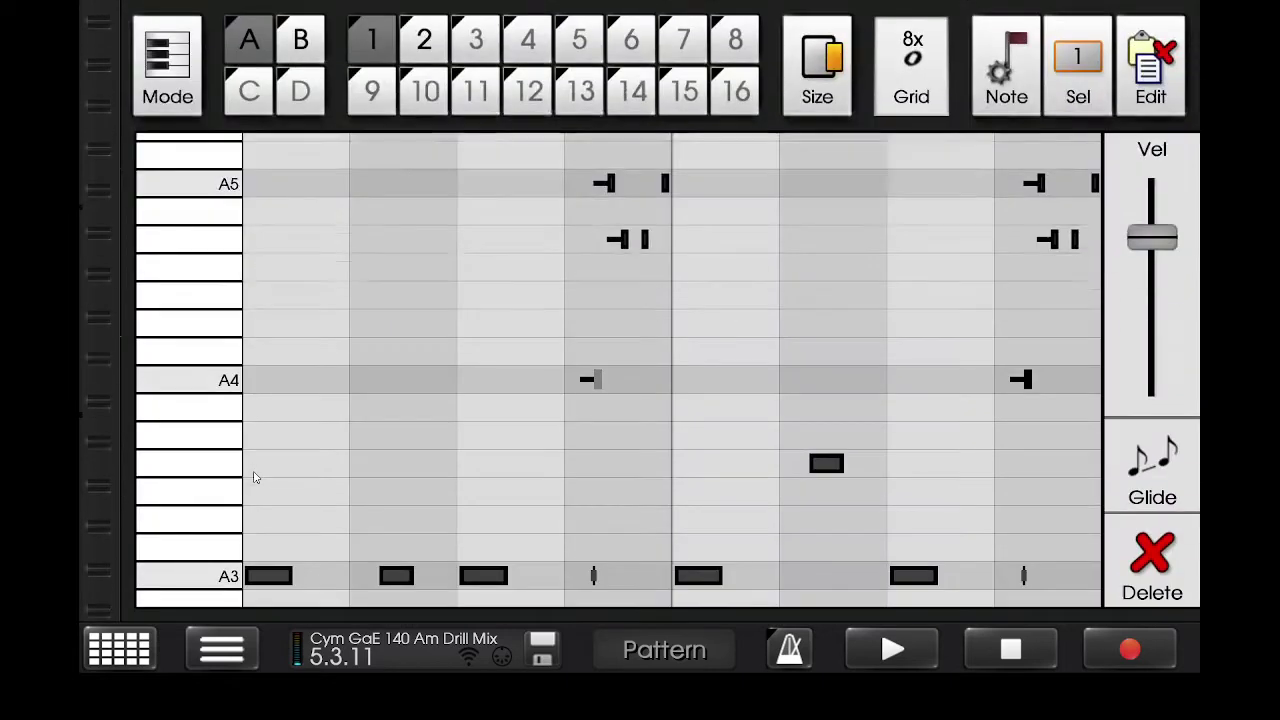
click(889, 650)
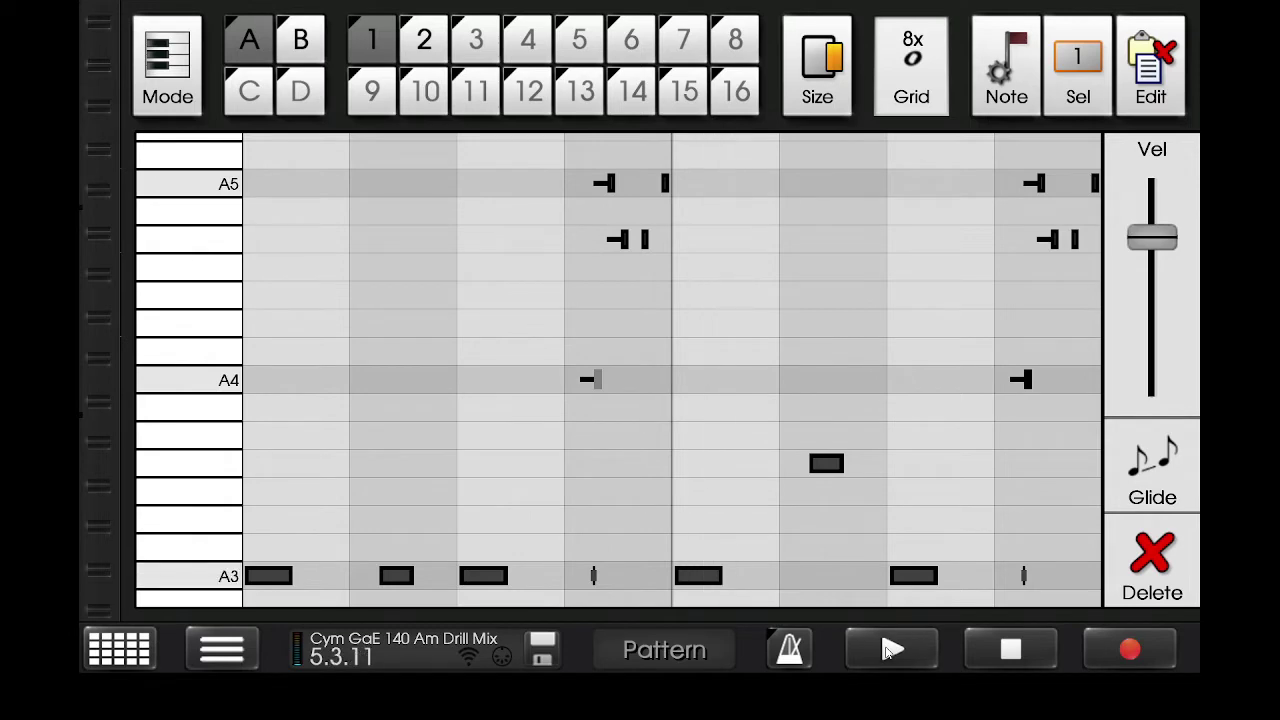
Add a PCMSynth machine in empty slot 11 and solo it
click(92, 647)
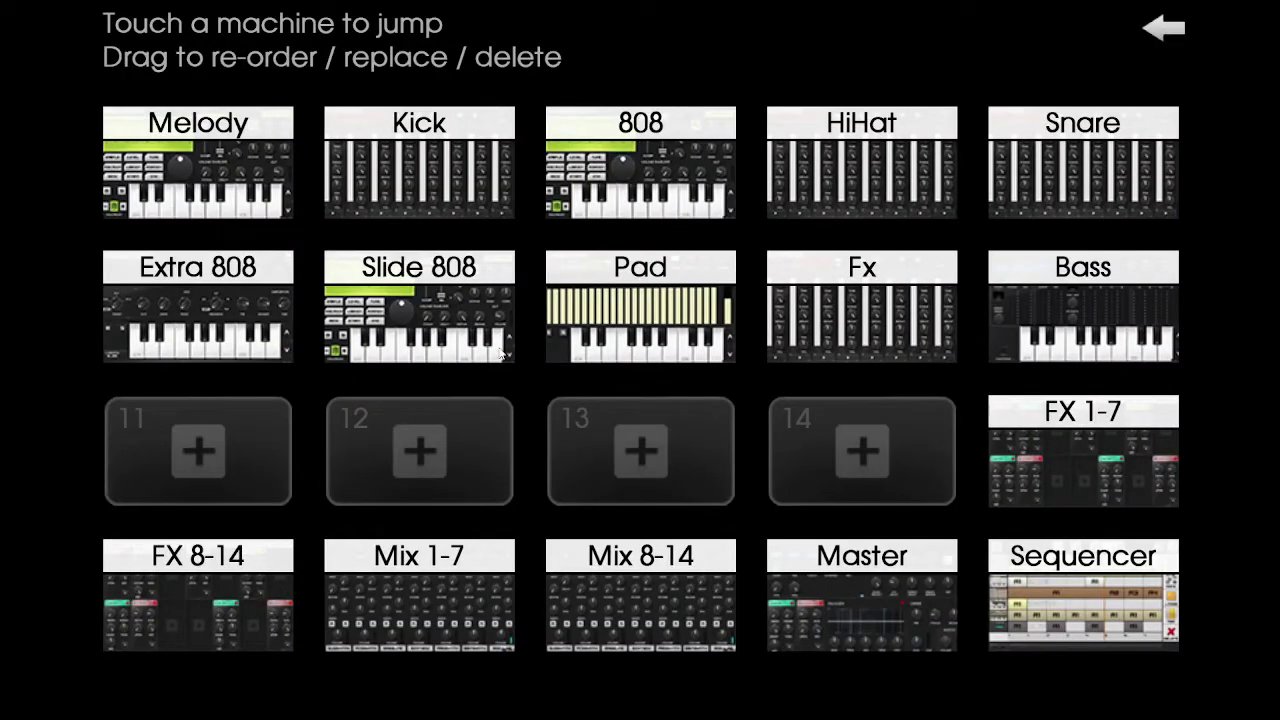
click(264, 428)
click(518, 150)
click(229, 432)
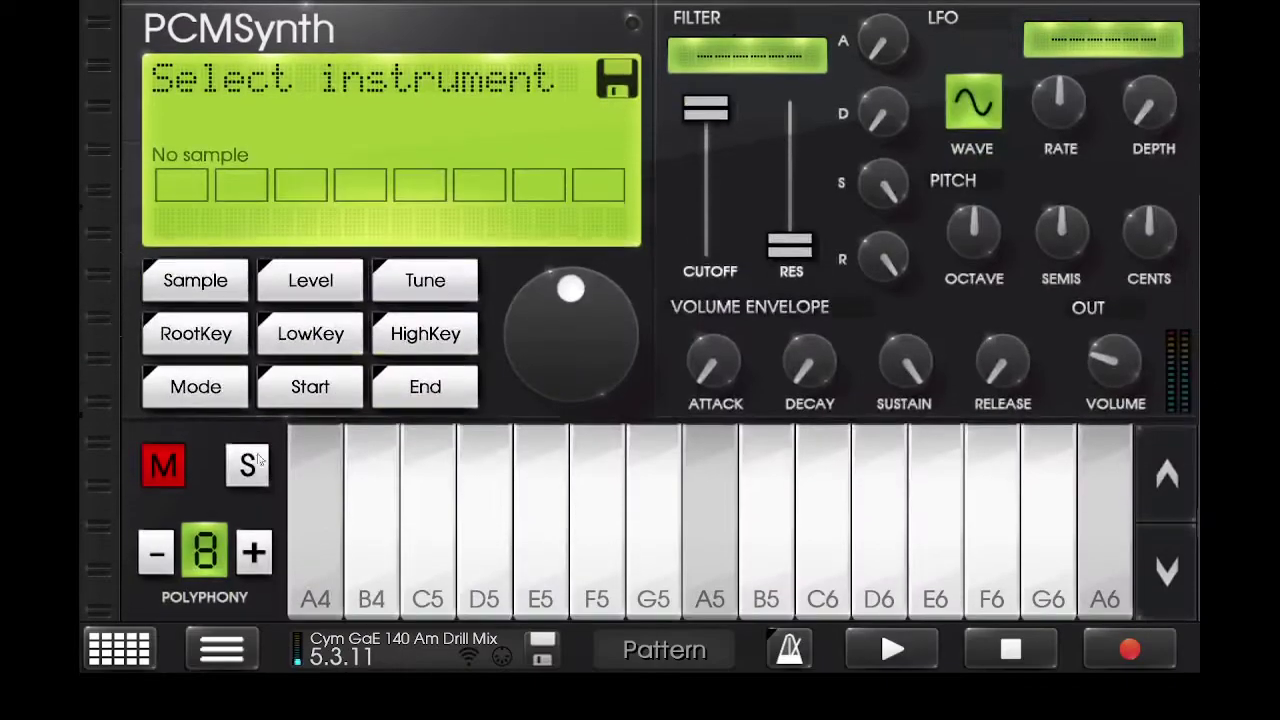
click(245, 463)
Open the PCMSynth sample editor's load browser and navigate to the Ableton User Library
click(310, 290)
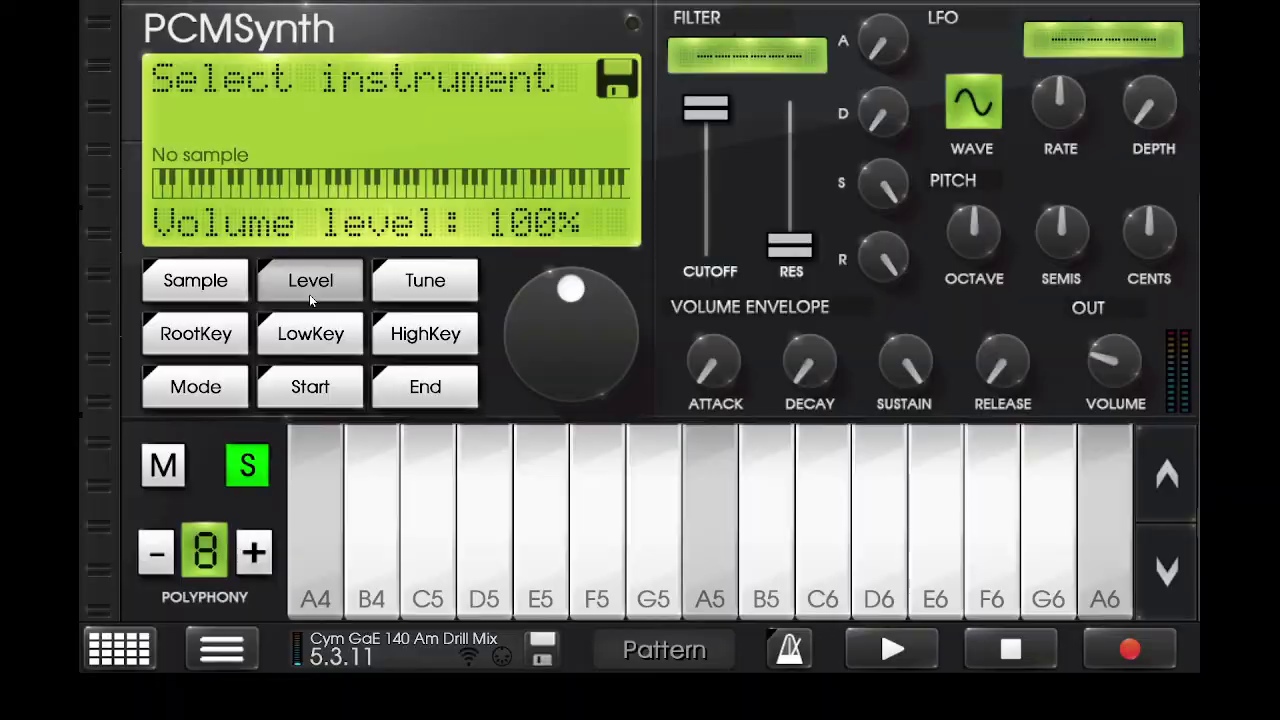
click(309, 294)
click(140, 34)
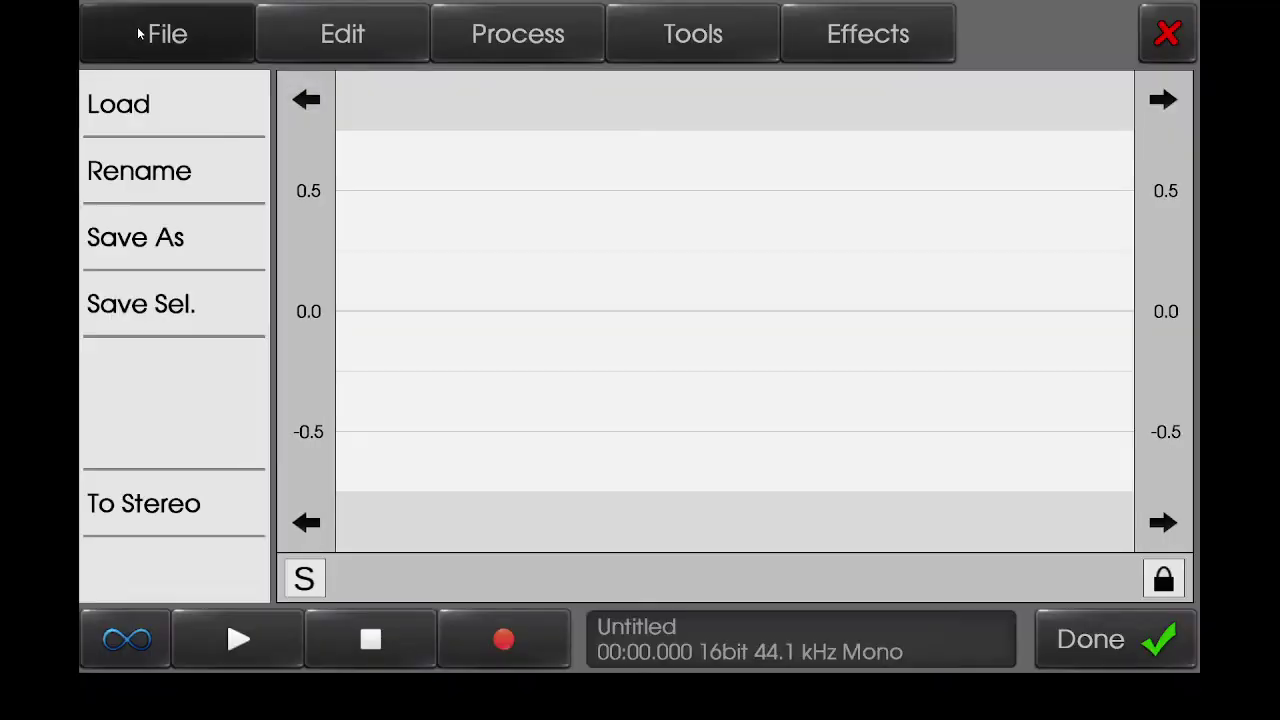
click(160, 102)
click(186, 108)
click(185, 108)
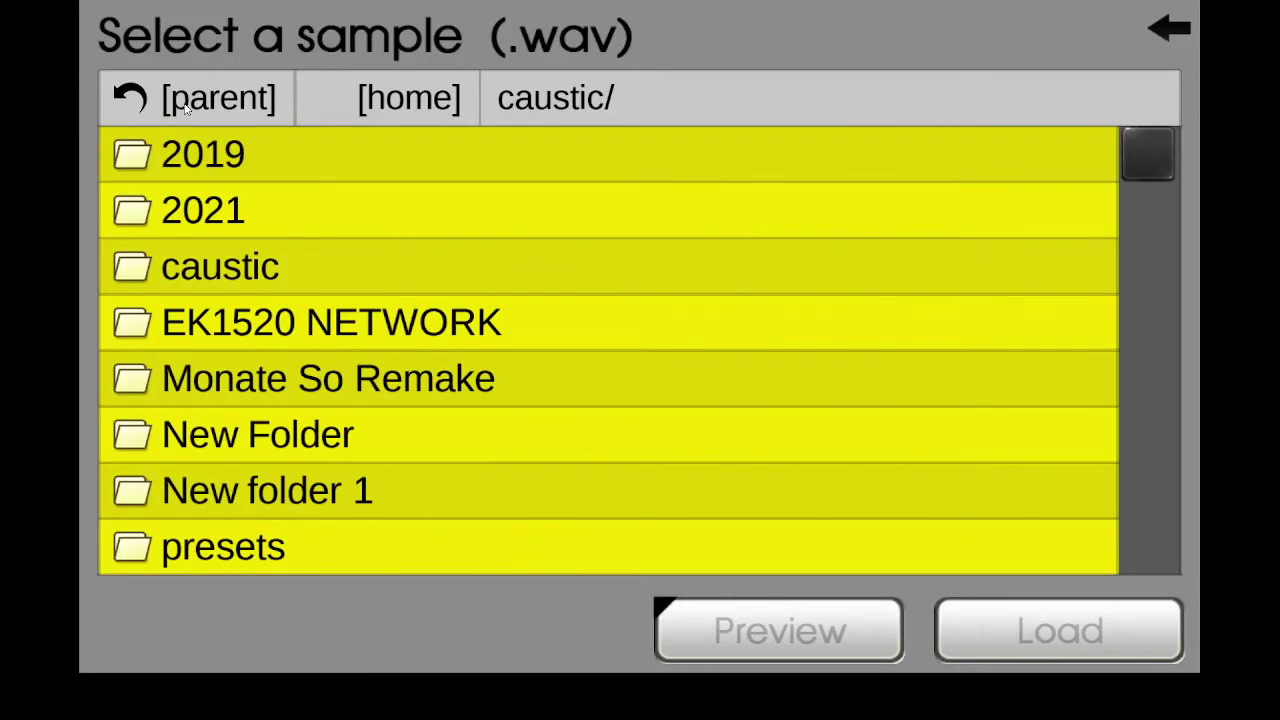
click(185, 108)
click(250, 203)
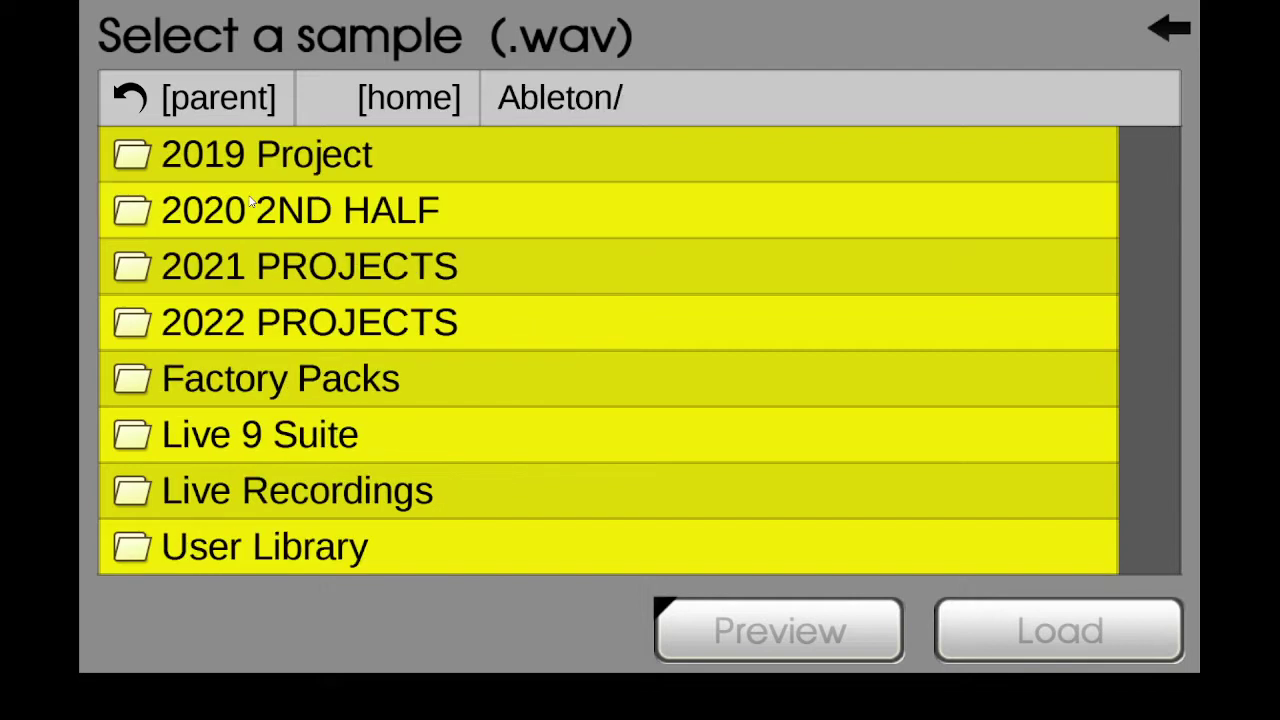
click(352, 540)
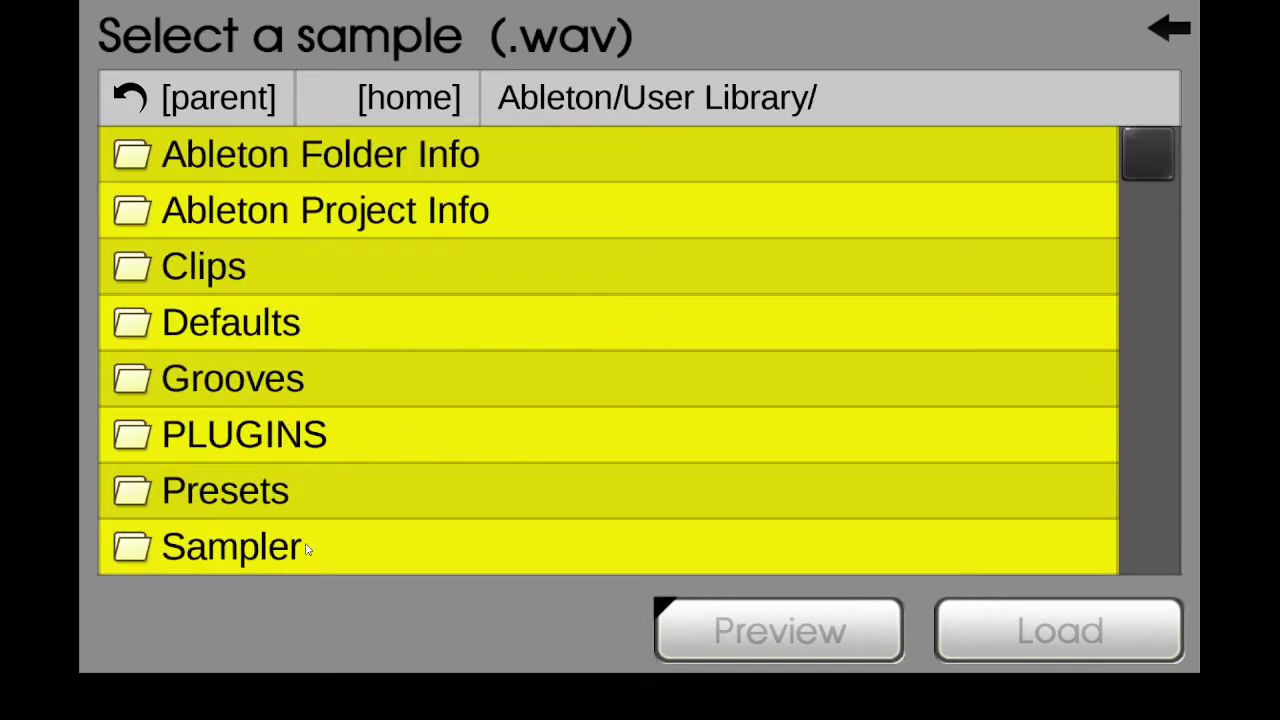
Load Samples/TRAP/2019/Cymatics - 808 Essentials/808s '808 4 - C' and preview it twice
drag(307, 549, 302, 449)
click(265, 428)
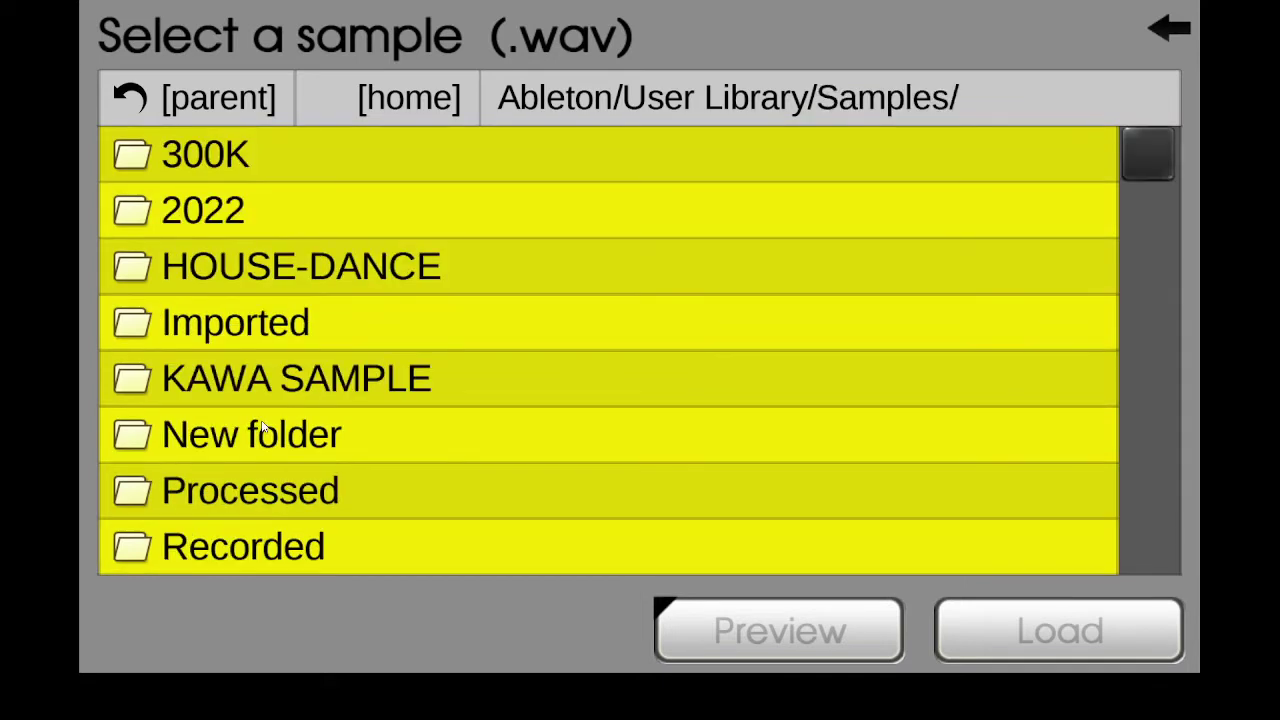
scroll(272, 519, down, 1)
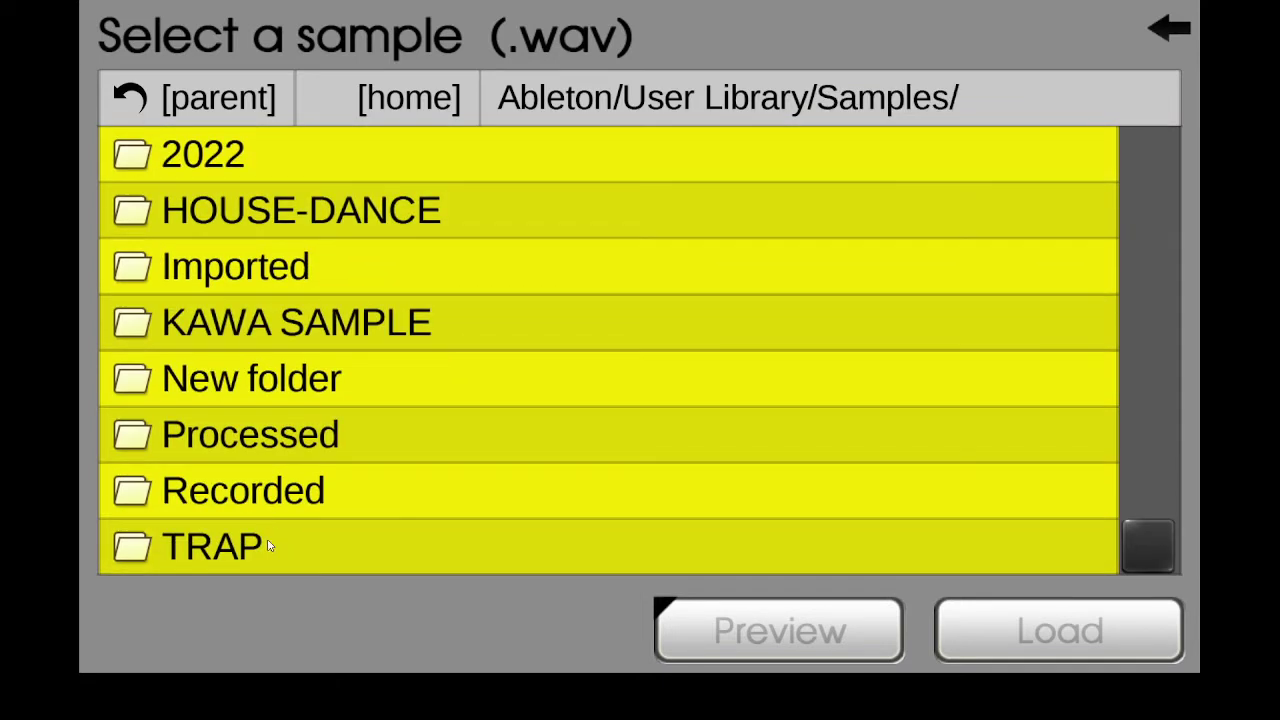
click(270, 545)
scroll(284, 420, down, 5)
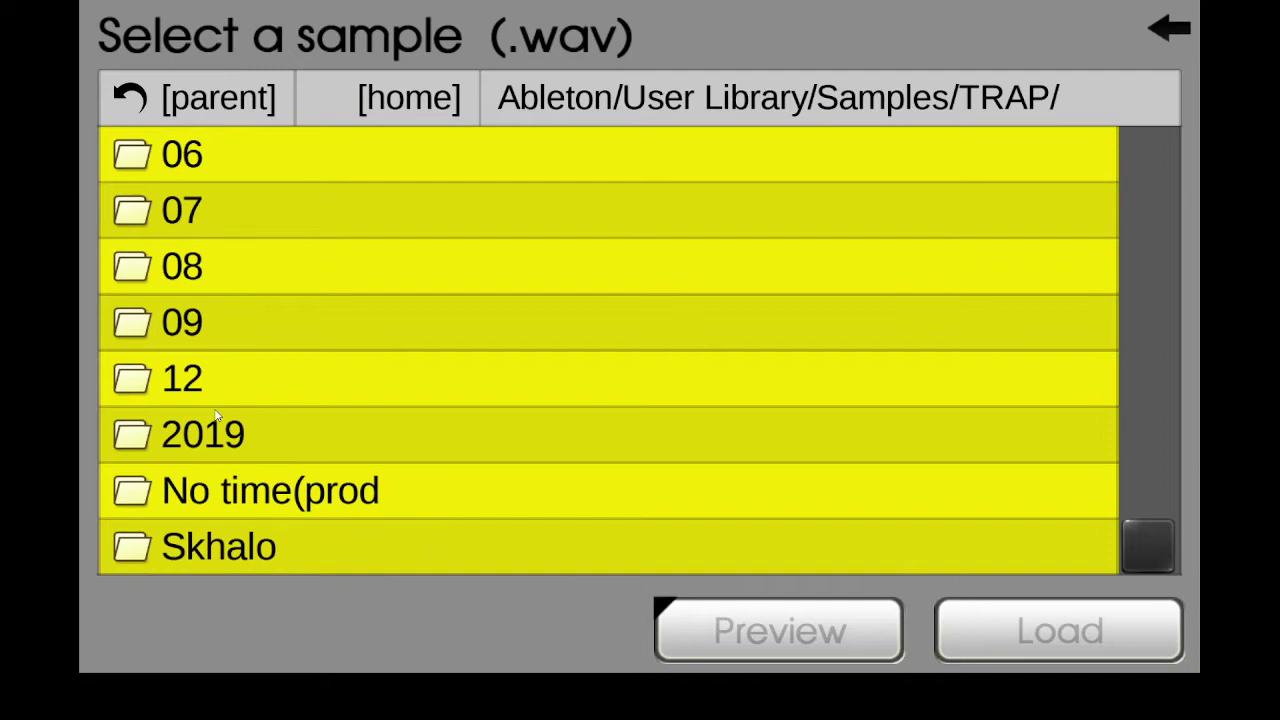
click(232, 437)
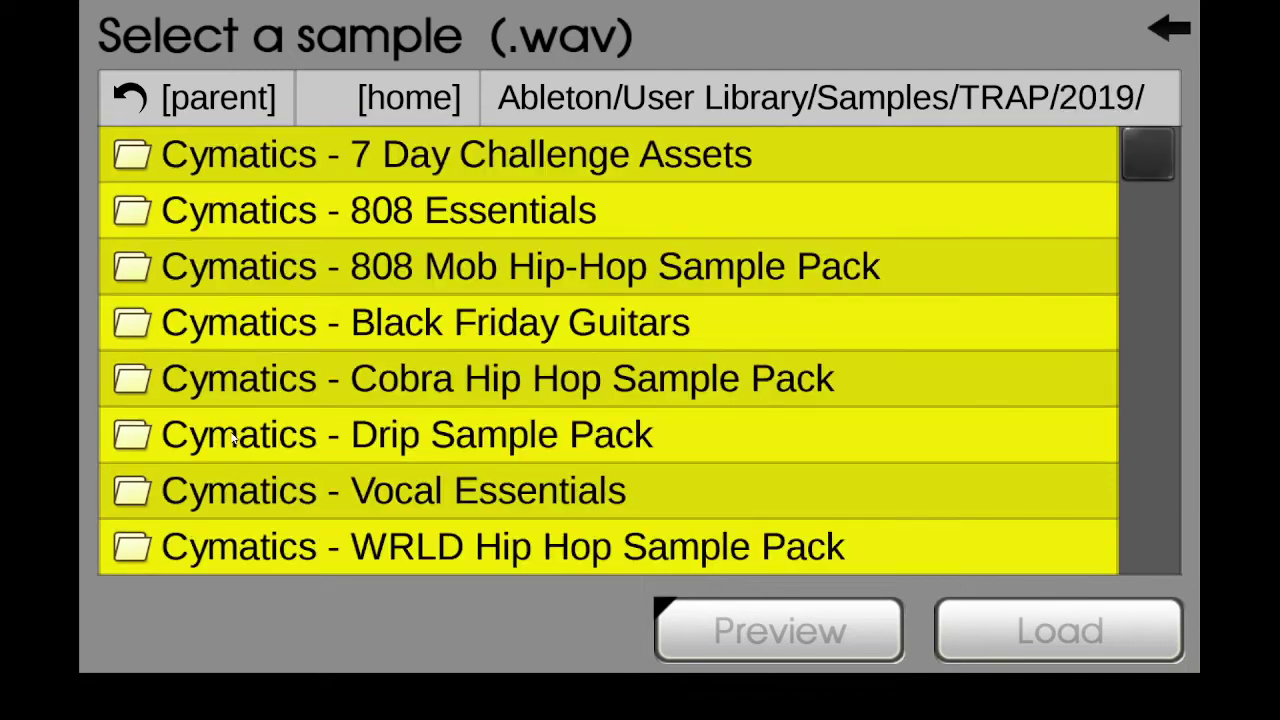
click(477, 197)
click(366, 161)
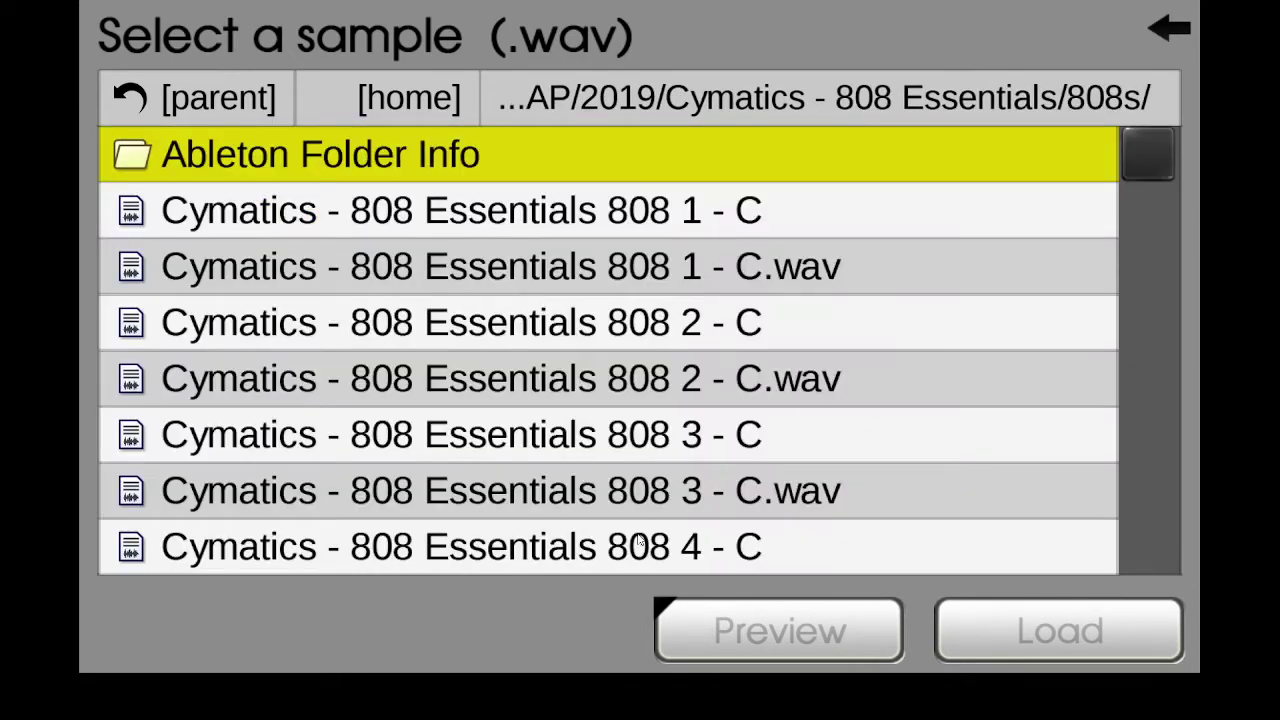
click(660, 557)
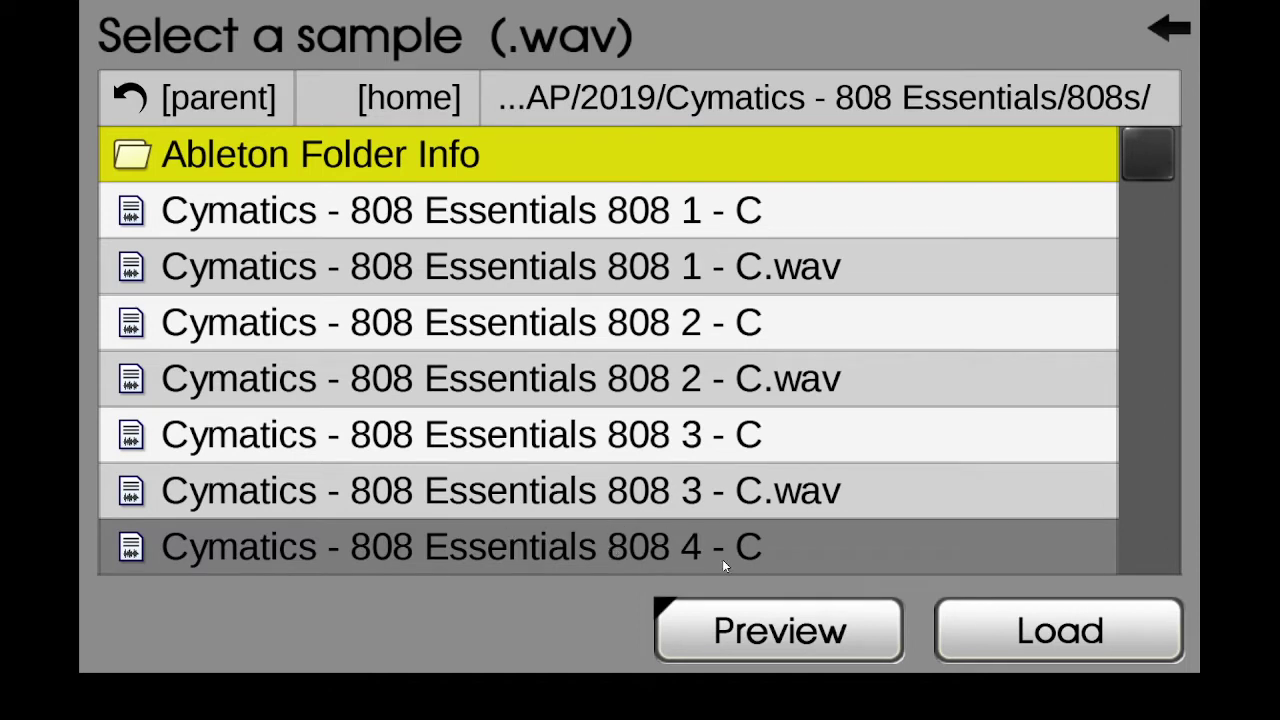
click(978, 640)
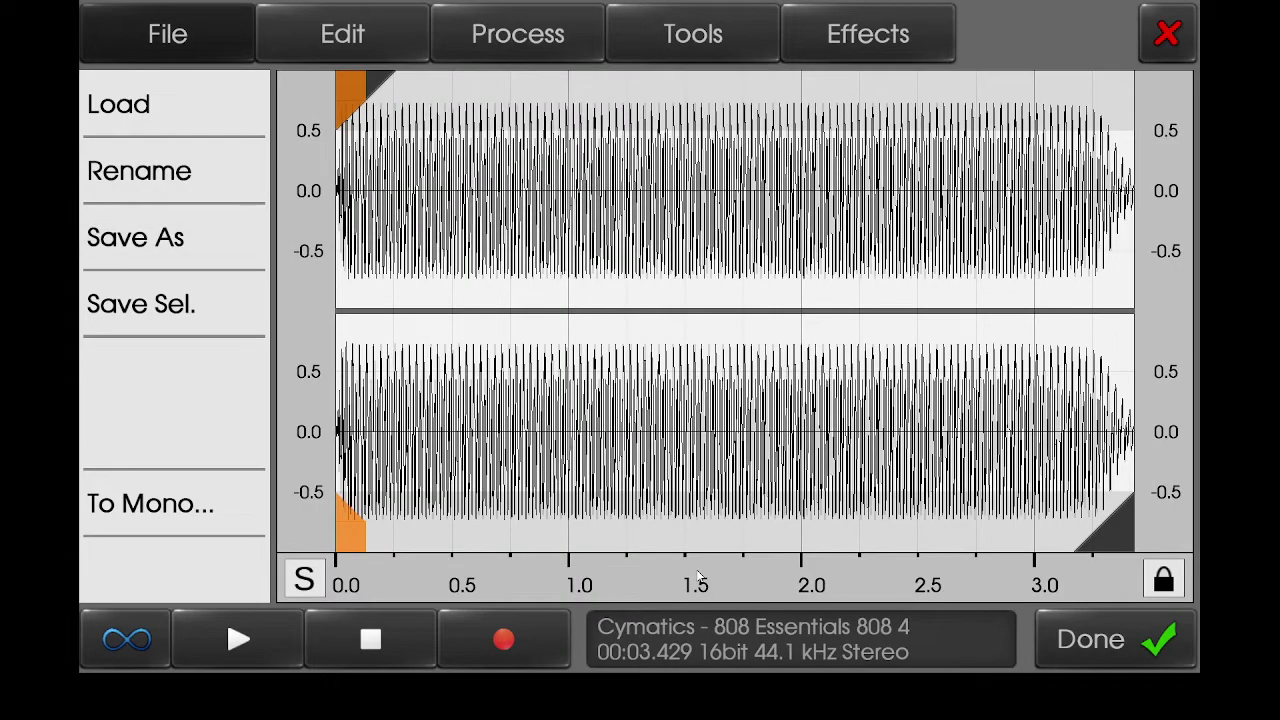
click(240, 638)
click(240, 638)
Lower the PCMSynth polyphony to 1 and set the sample play mode to Note On/Off
click(1110, 648)
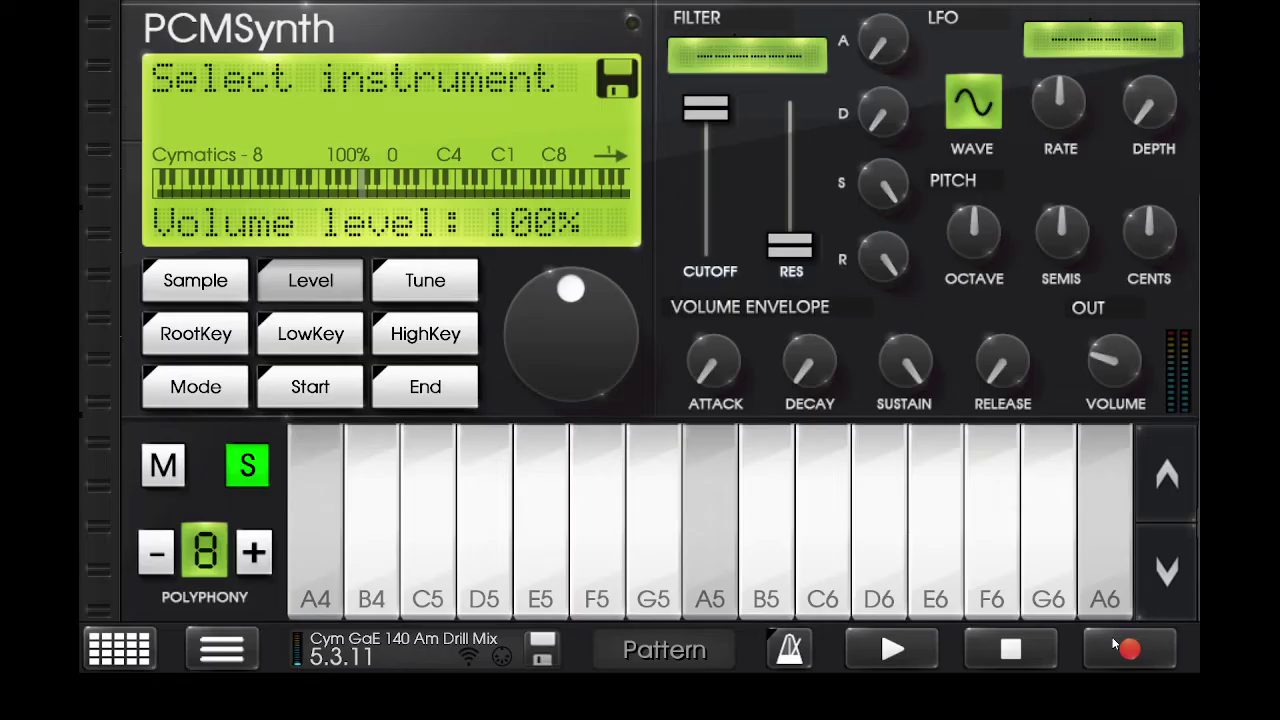
click(157, 556)
click(157, 556)
click(157, 556)
click(157, 556)
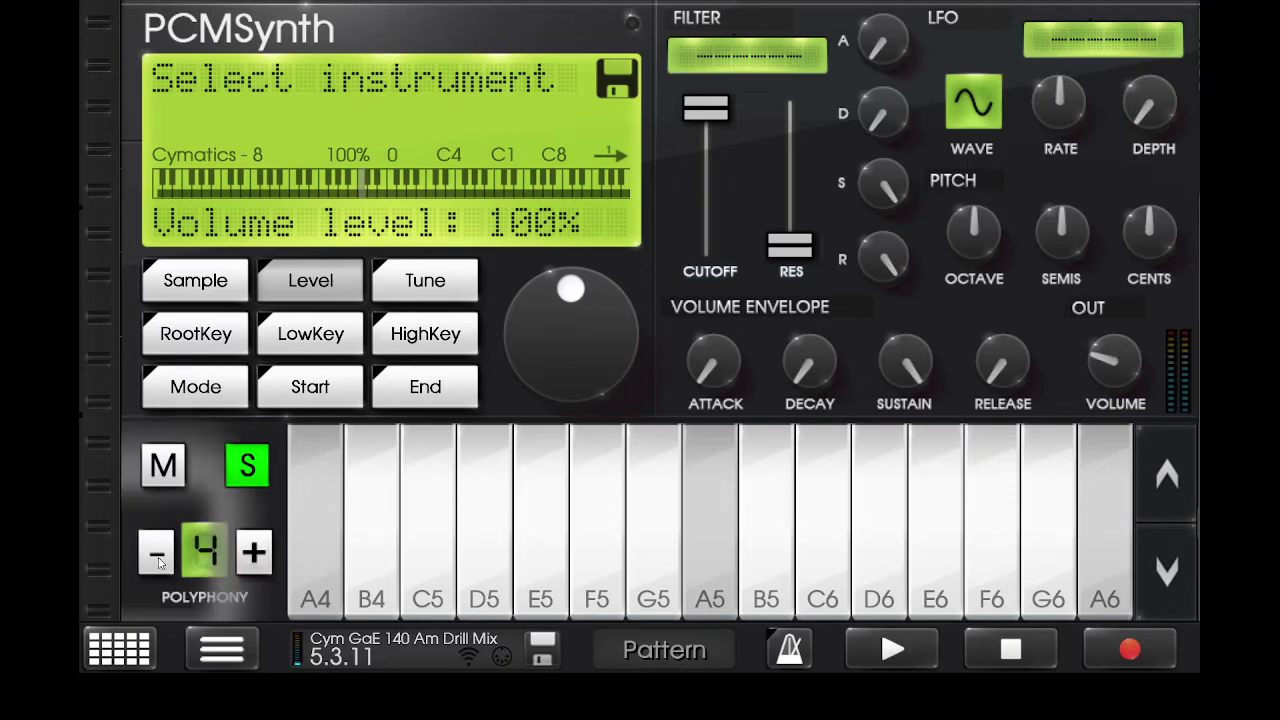
click(157, 556)
click(157, 556)
click(157, 556)
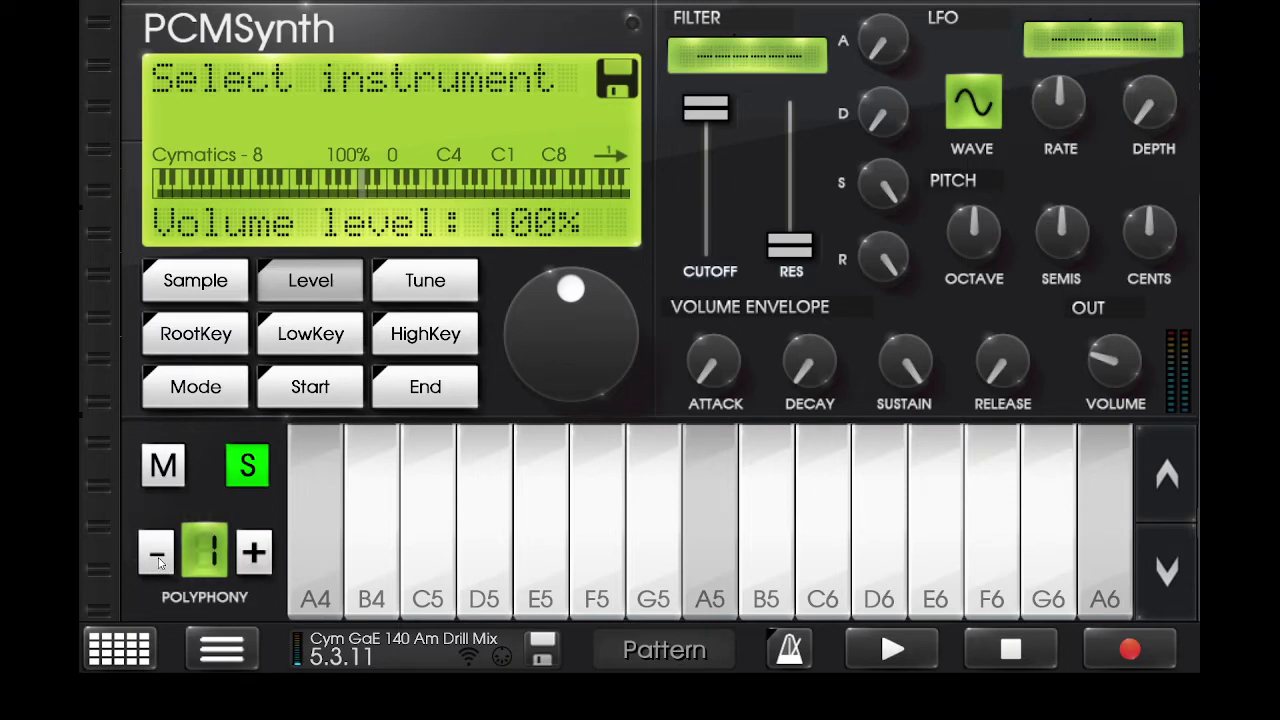
click(198, 390)
drag(558, 295, 630, 273)
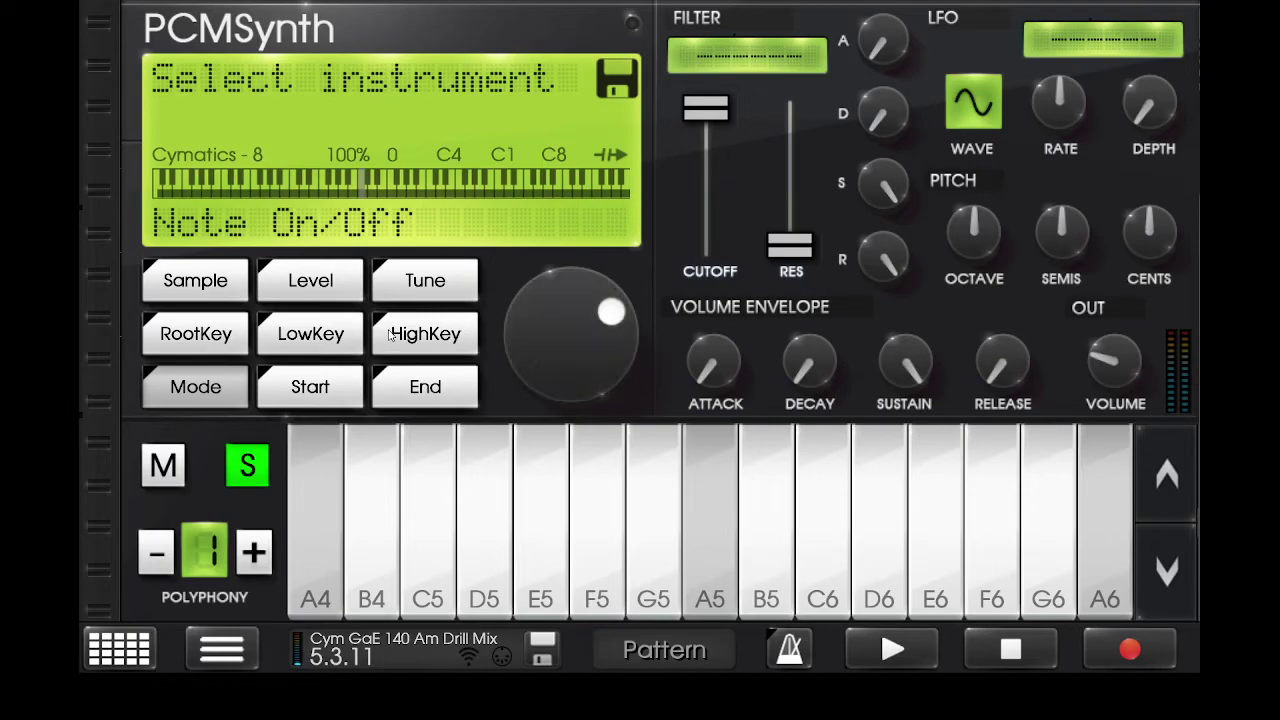
Move the sample start handle slightly right, just past the beginning of the 808 waveform
click(340, 378)
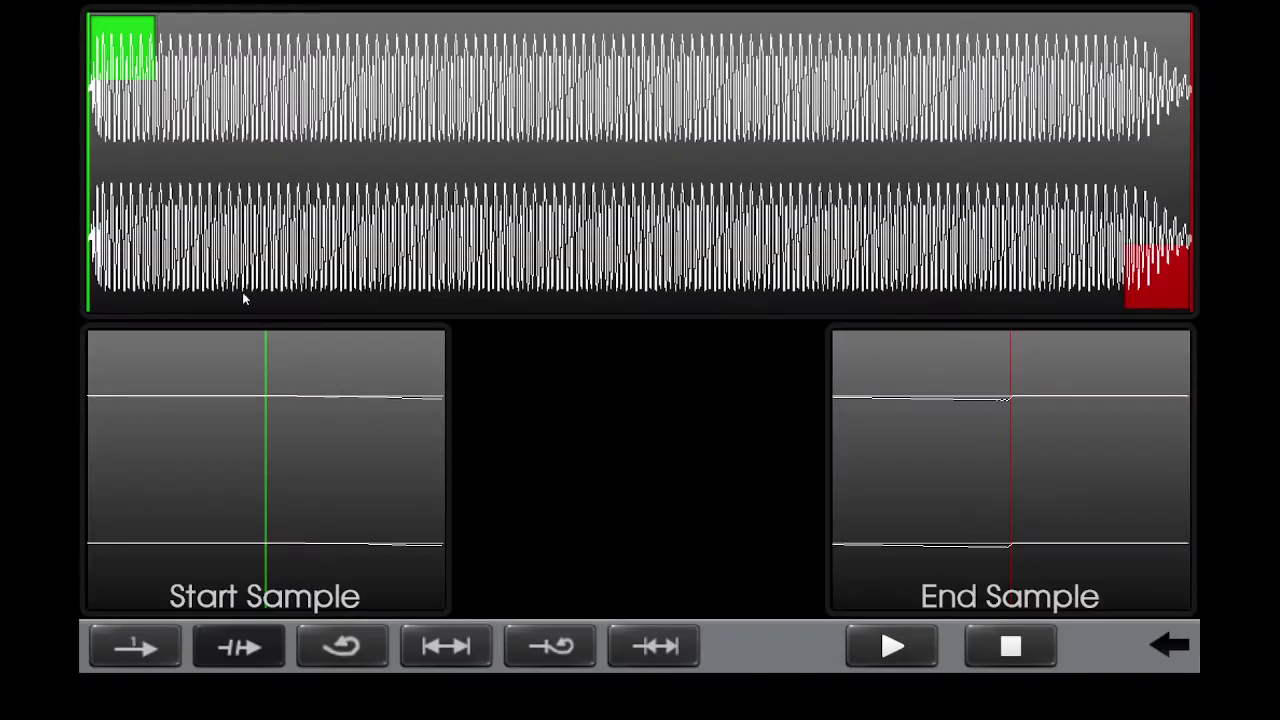
drag(125, 52, 143, 60)
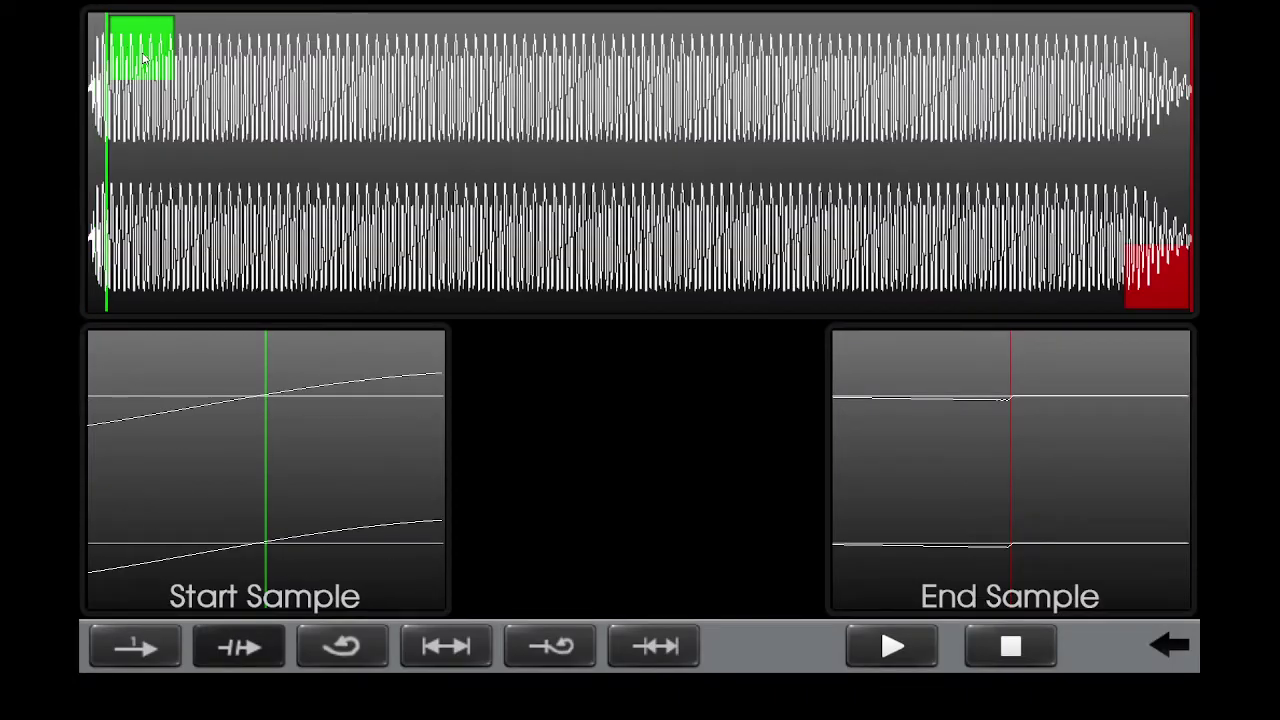
mouse_move(242, 465)
mouse_down()
mouse_move(278, 468)
mouse_move(243, 465)
mouse_up()
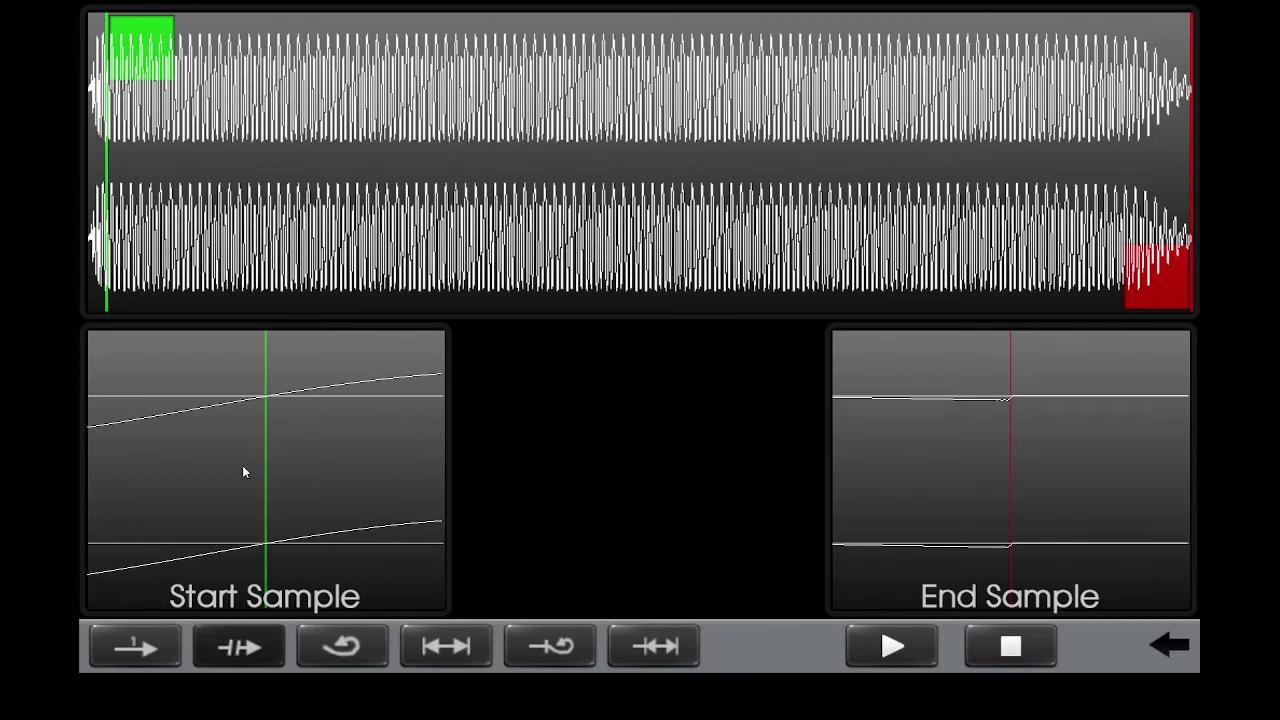
Select all notes in the 808 pattern and copy them
click(1176, 655)
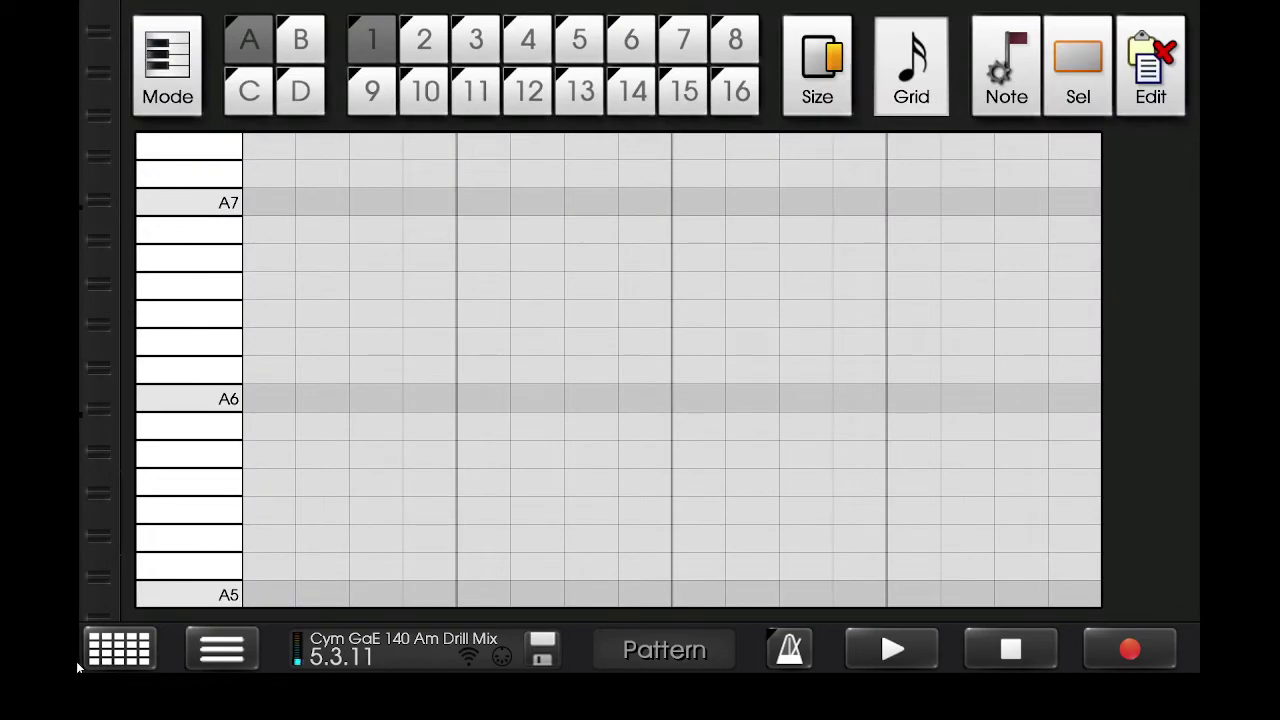
click(128, 632)
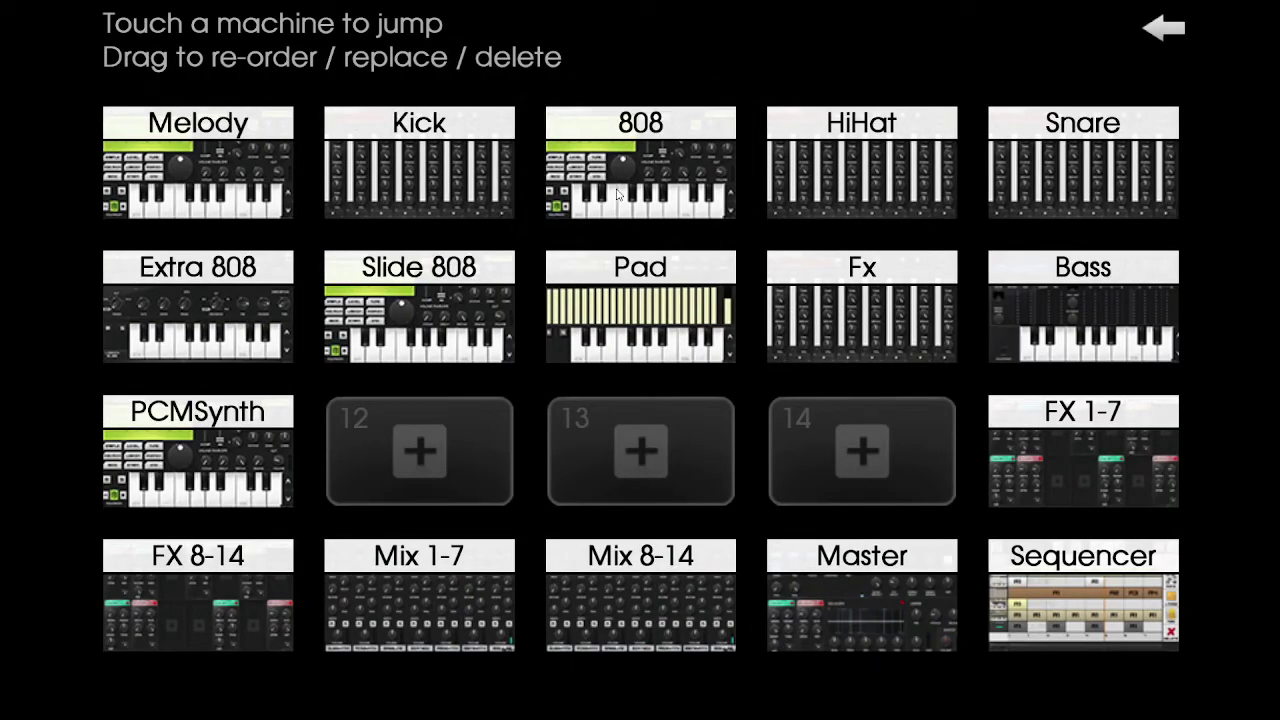
click(617, 195)
scroll(667, 334, down, 5)
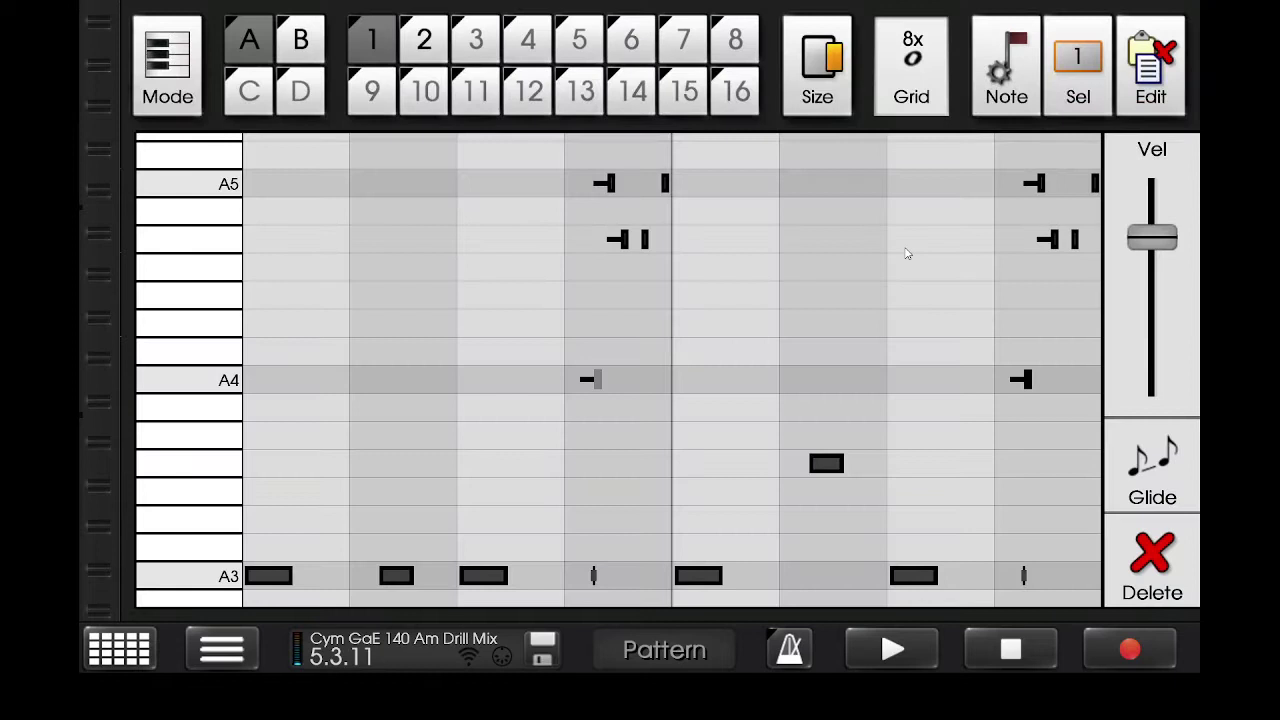
click(1080, 75)
click(1168, 198)
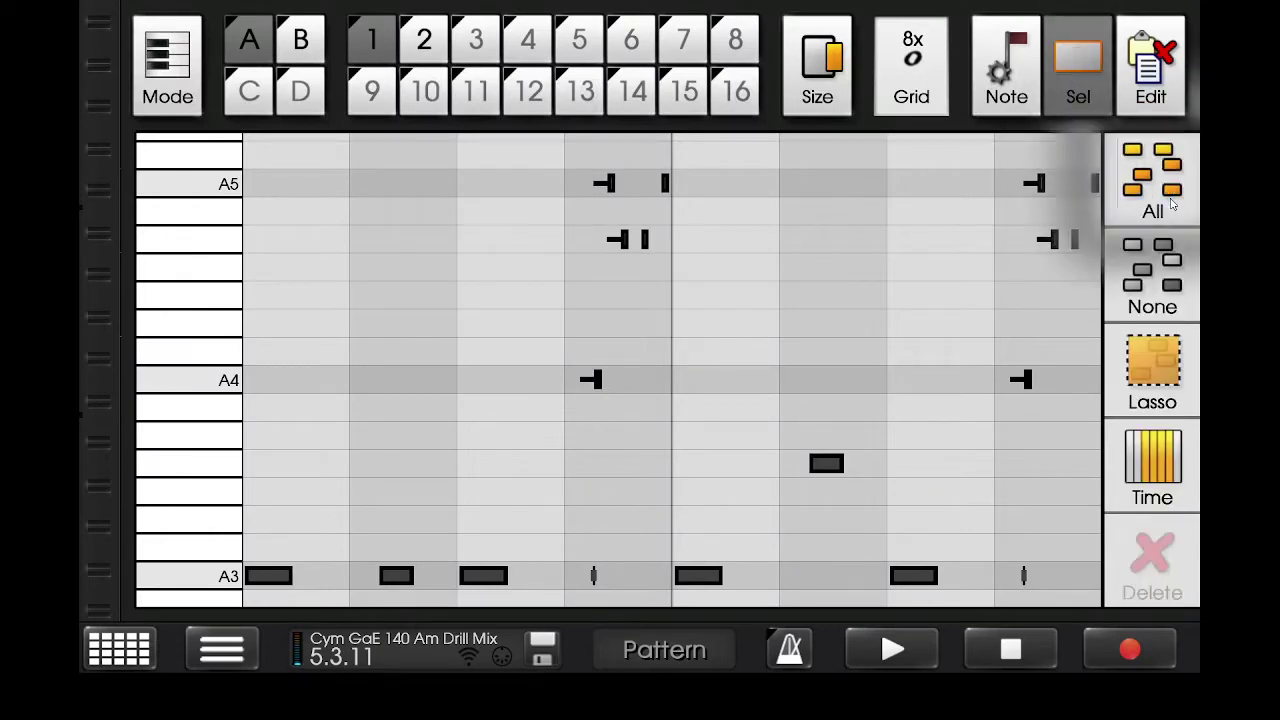
click(1137, 90)
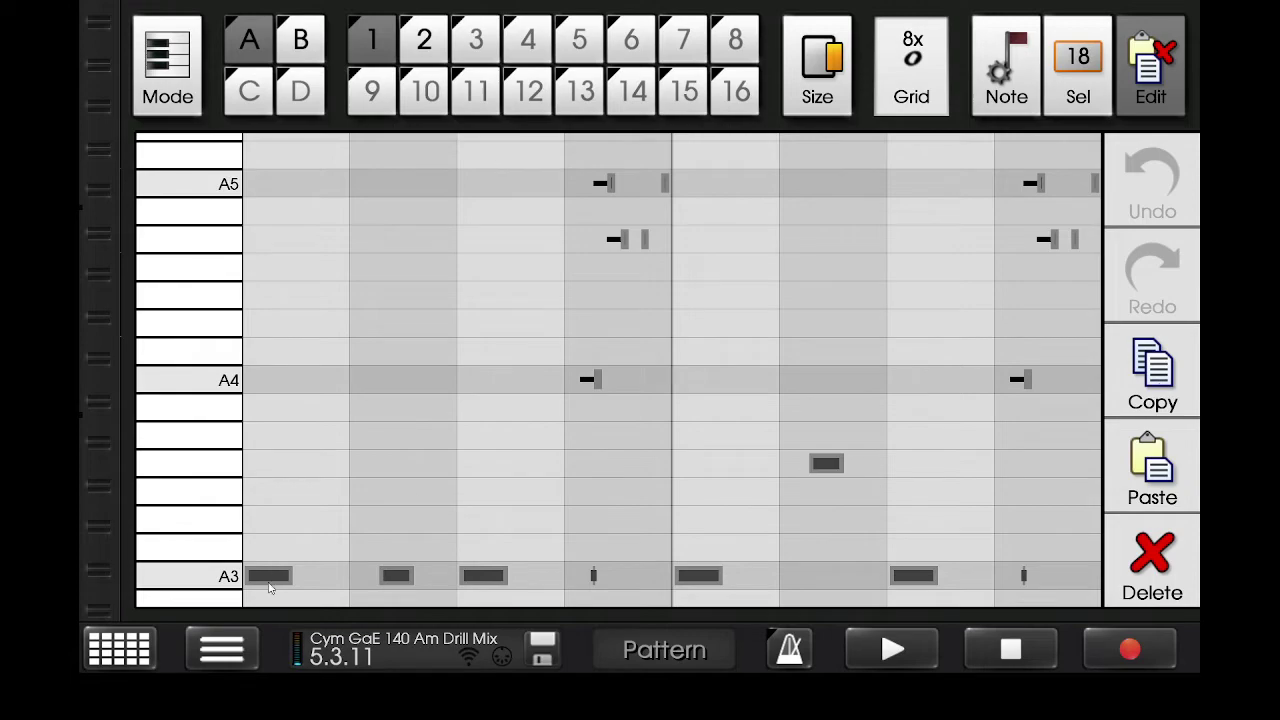
Paste the 808 notes into the PCMSynth pattern, set the grid to 8x, and play it
click(141, 648)
click(244, 435)
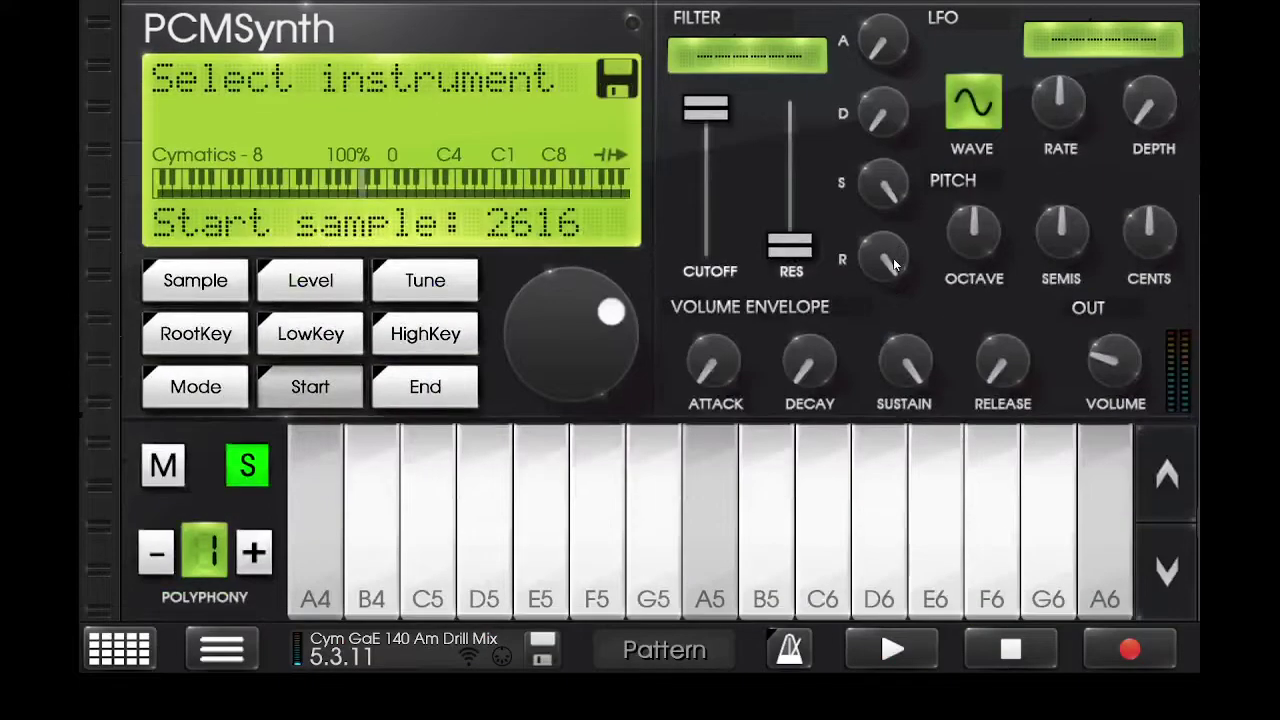
key(Escape)
click(1137, 84)
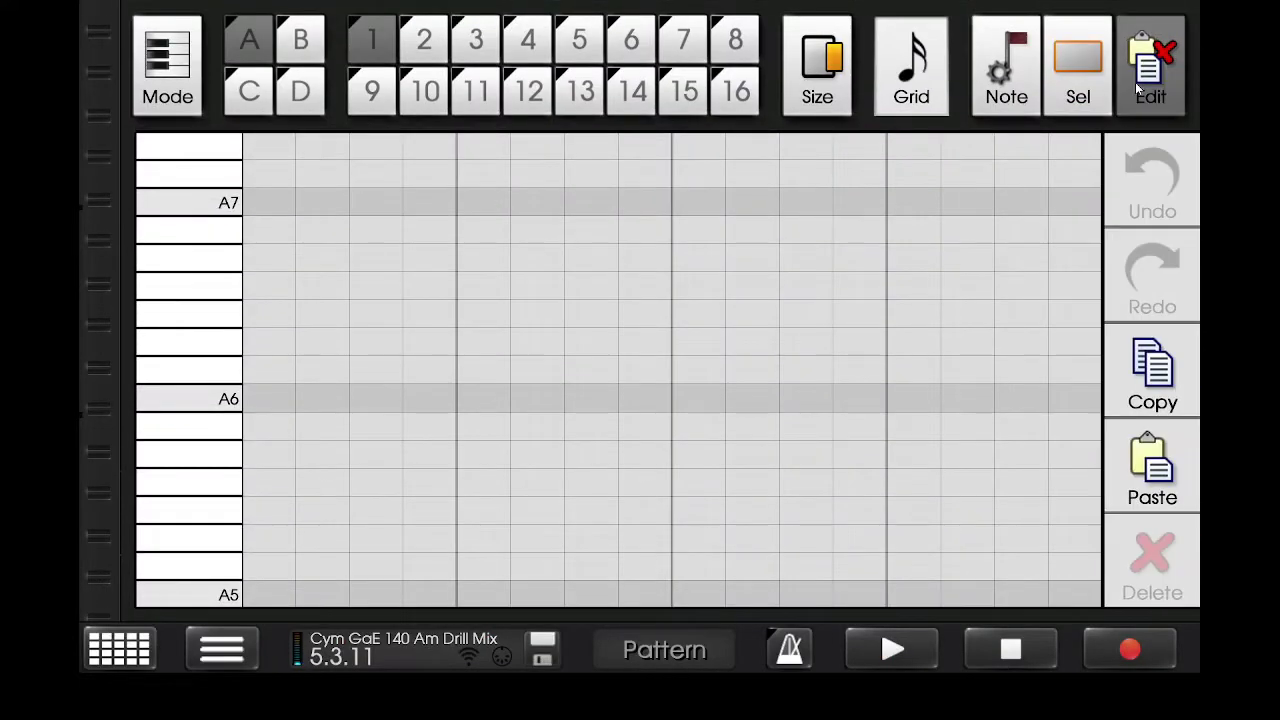
click(1127, 475)
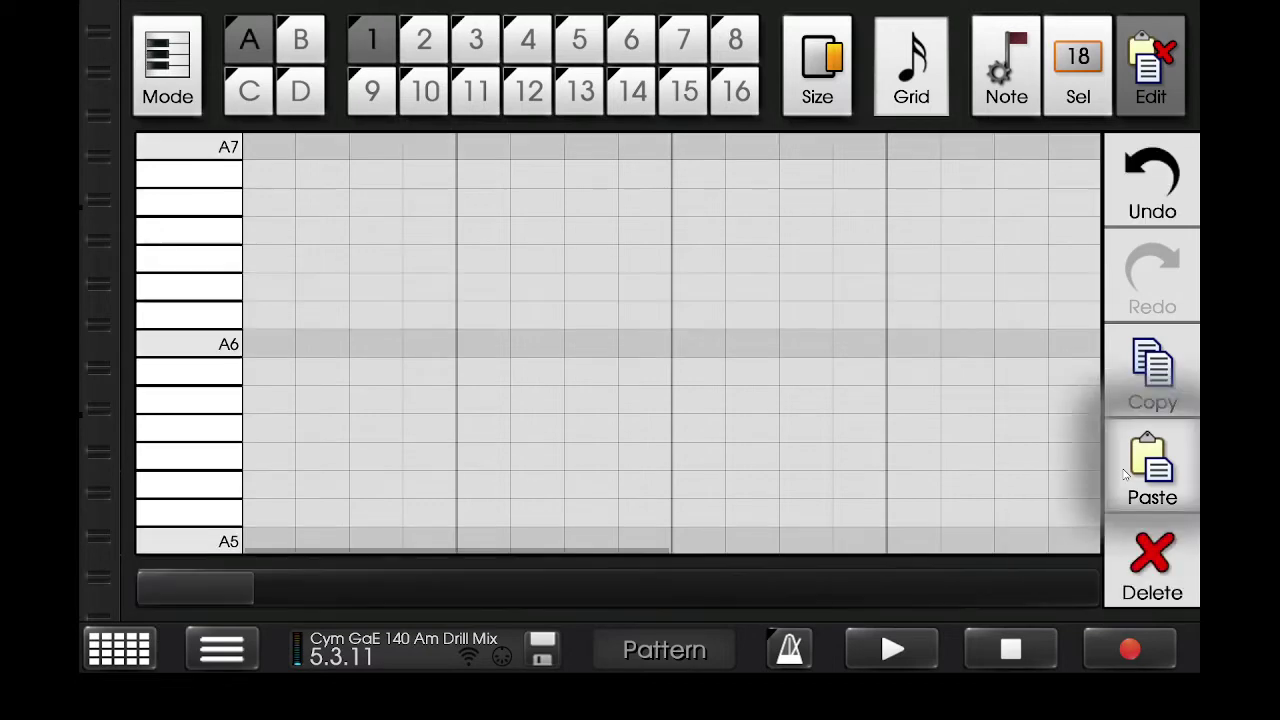
click(897, 77)
click(193, 93)
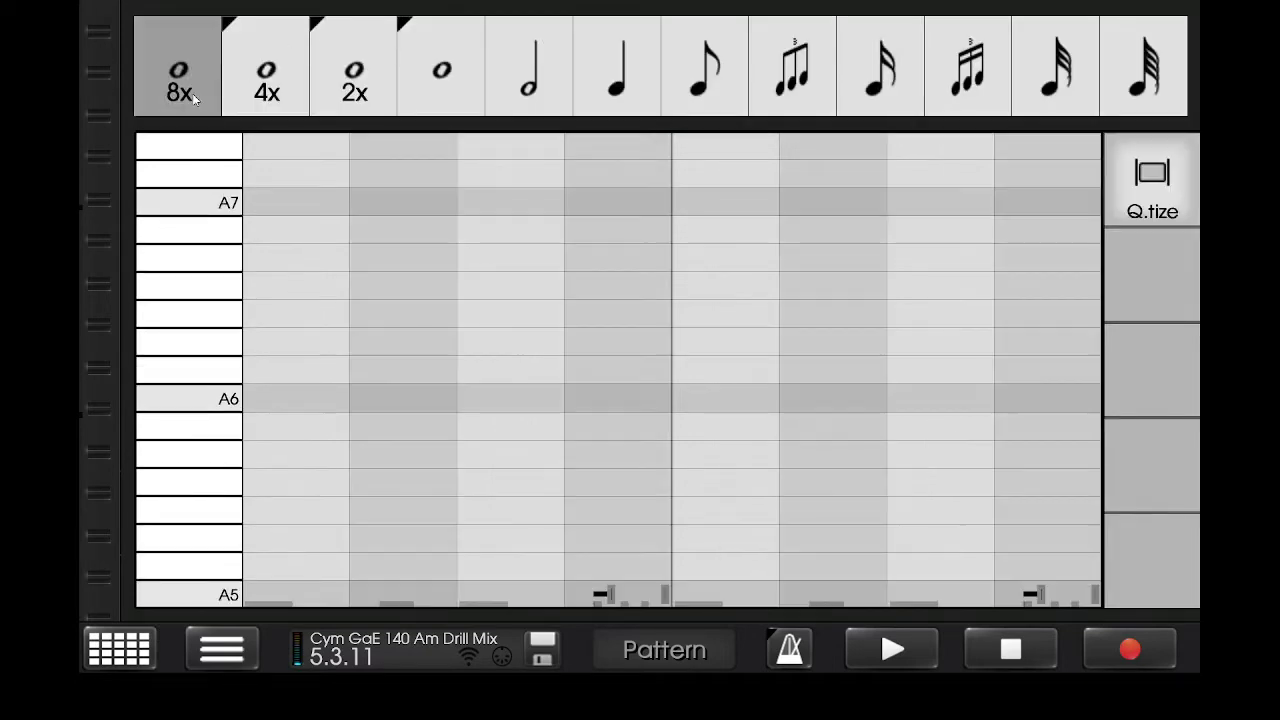
drag(214, 337, 228, 38)
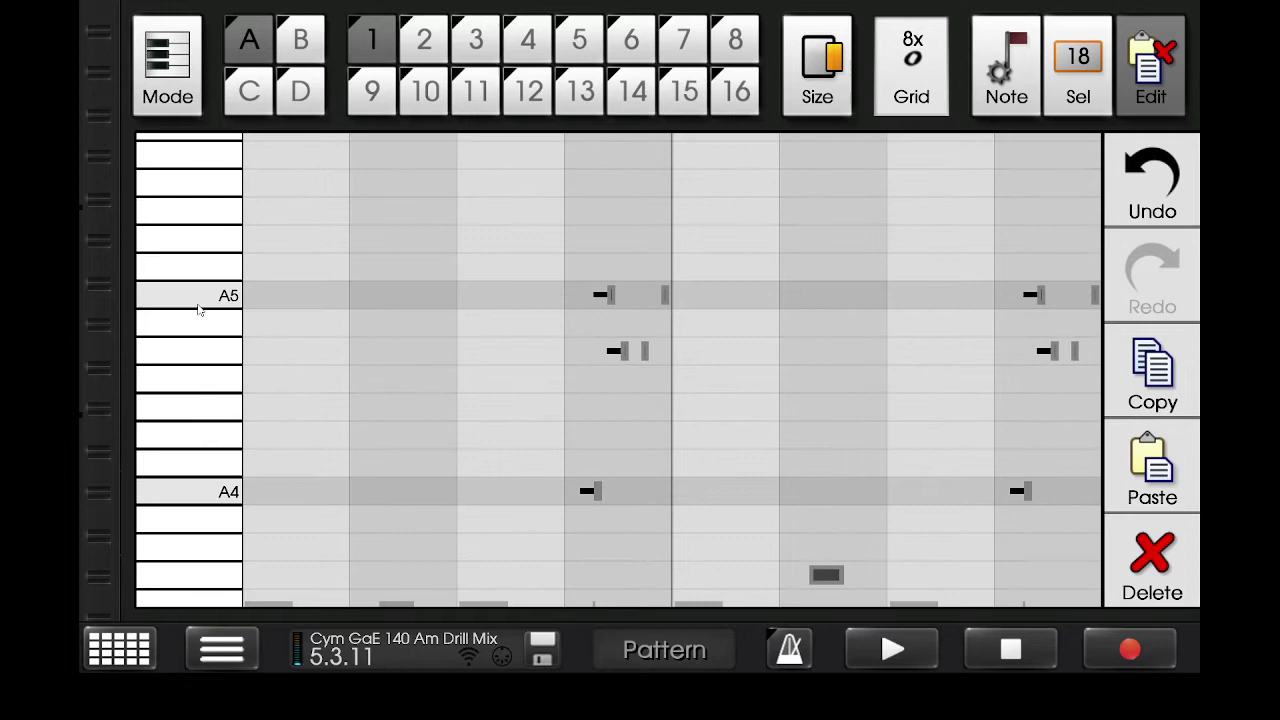
drag(203, 366, 214, 243)
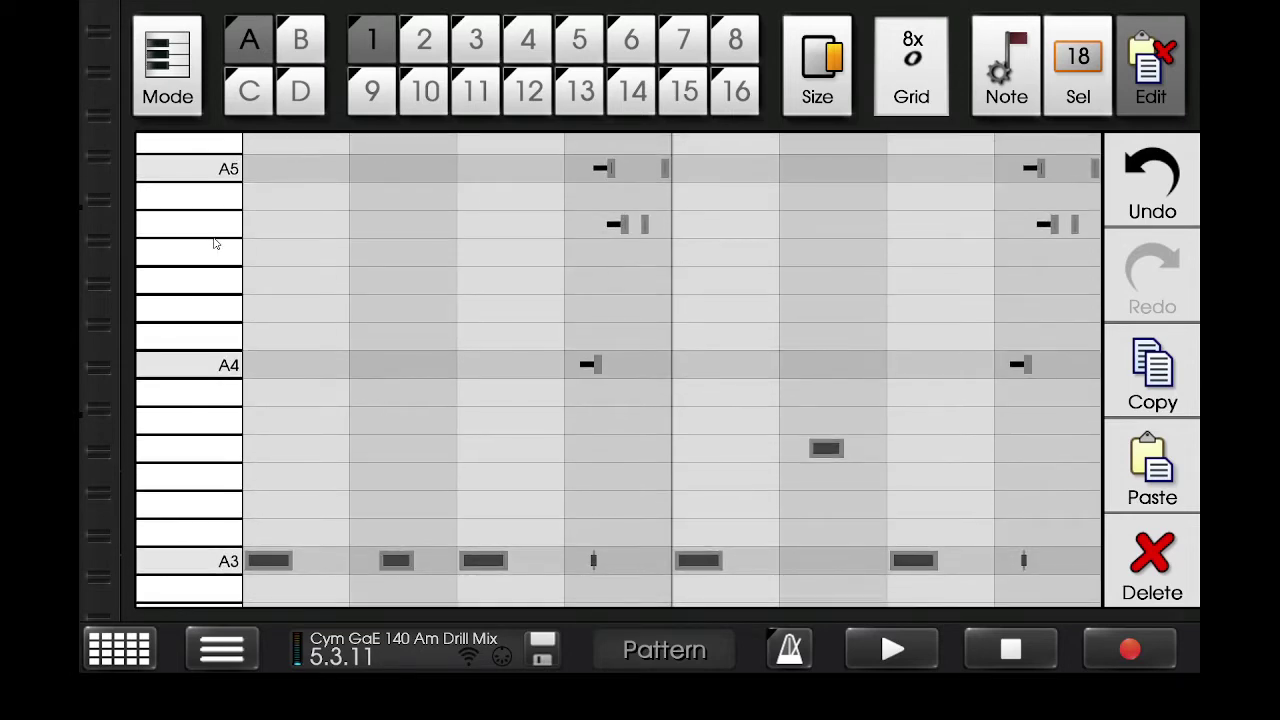
click(892, 650)
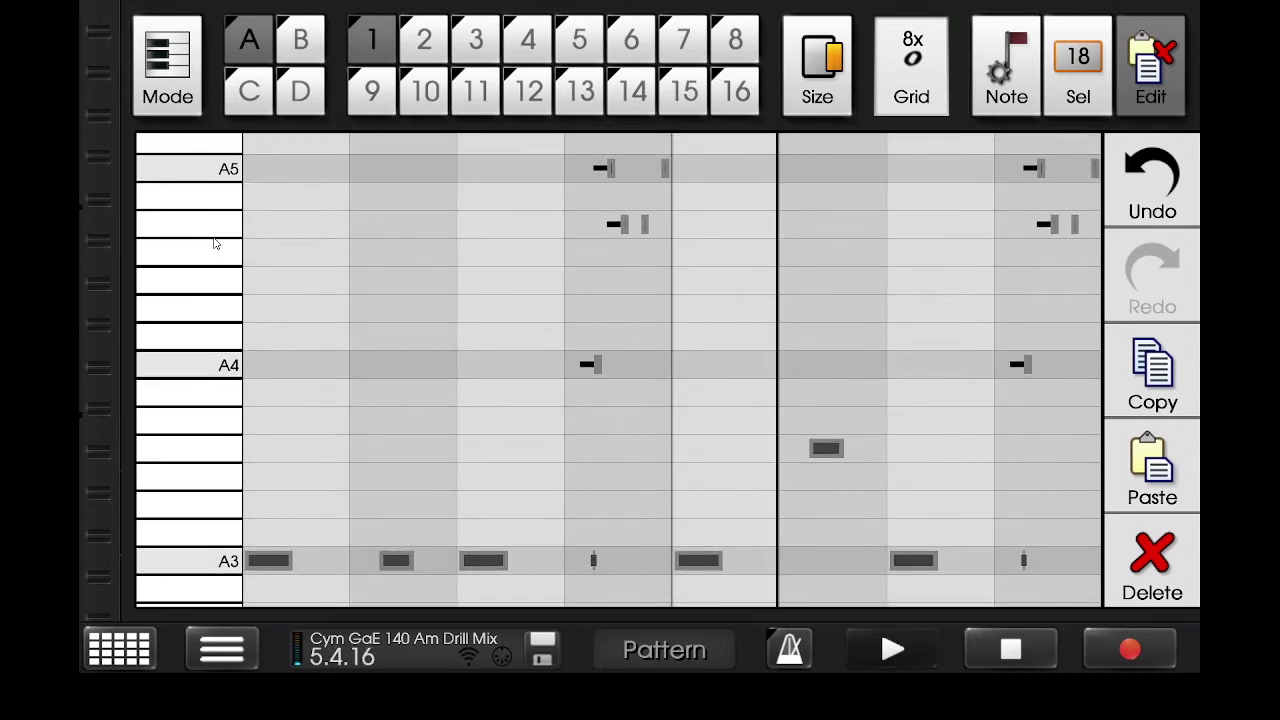
click(1008, 652)
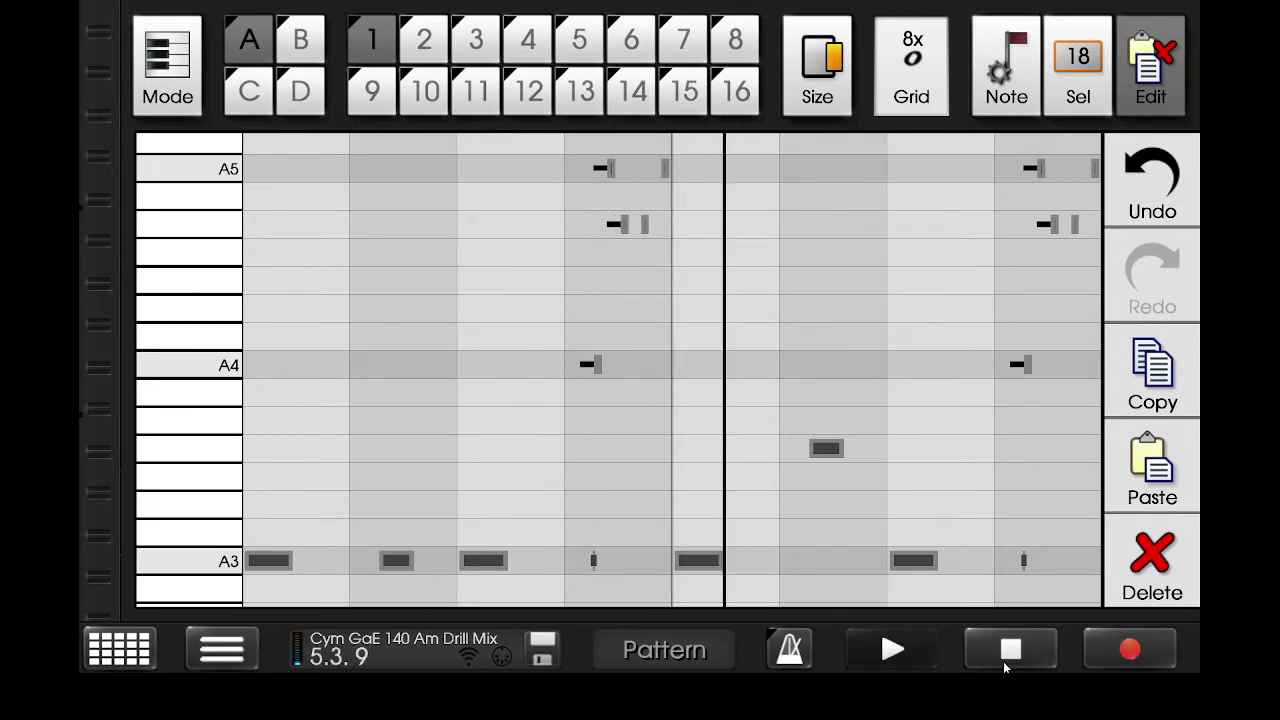
click(1005, 662)
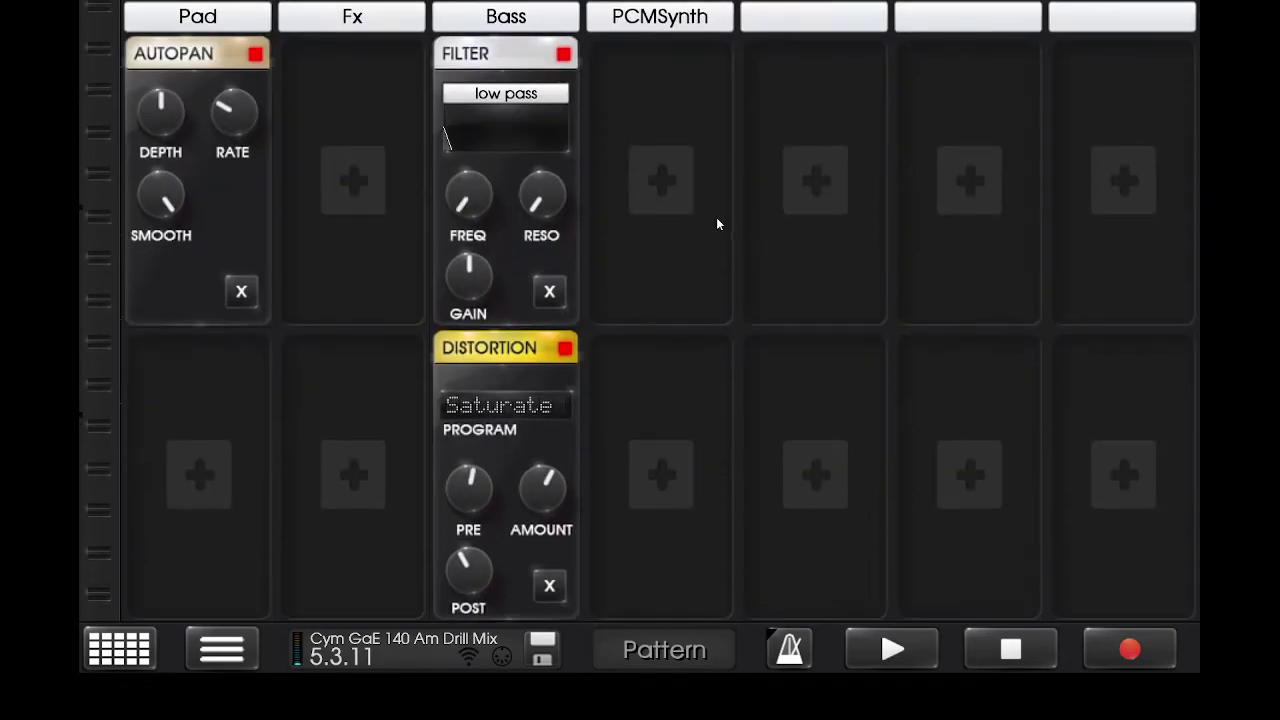
Add a Distortion on the Saturate program to the PCMSynth, with pre gain and amount lowered
click(716, 220)
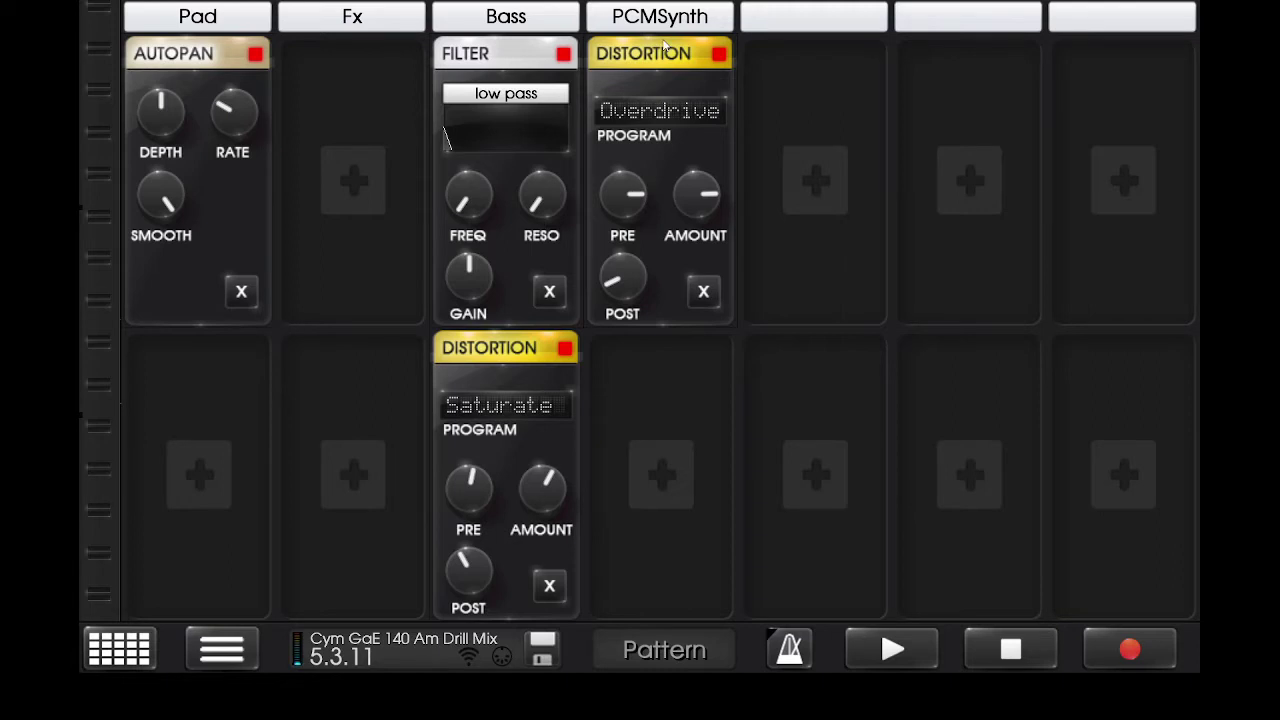
click(662, 117)
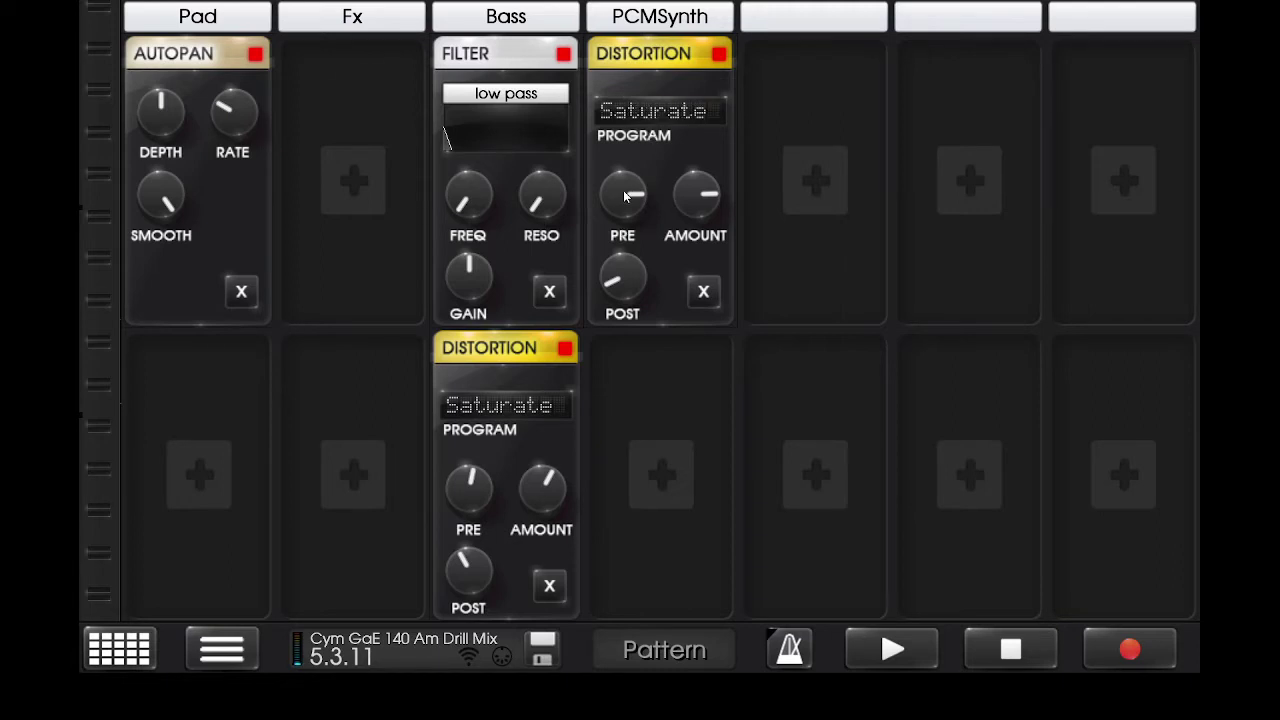
drag(624, 196, 588, 188)
drag(691, 194, 685, 328)
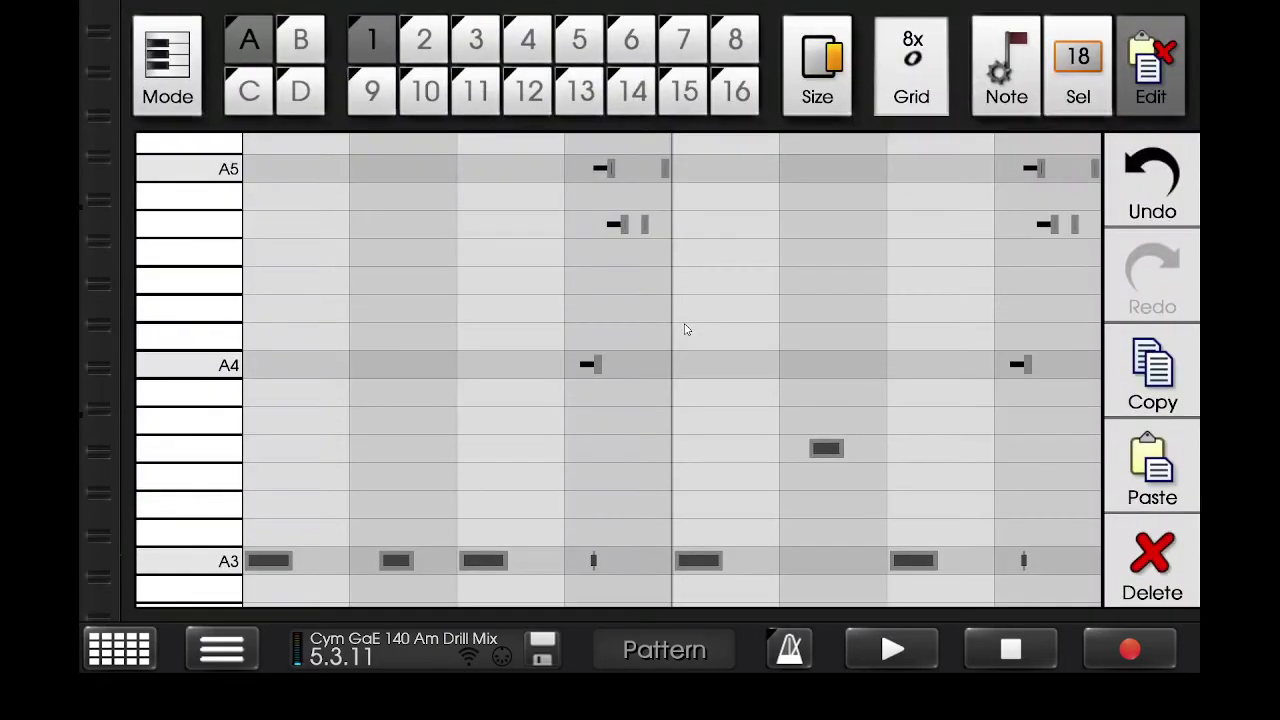
Stop playback, turn off the 808's solo, and solo the PCMSynth instead
click(1010, 651)
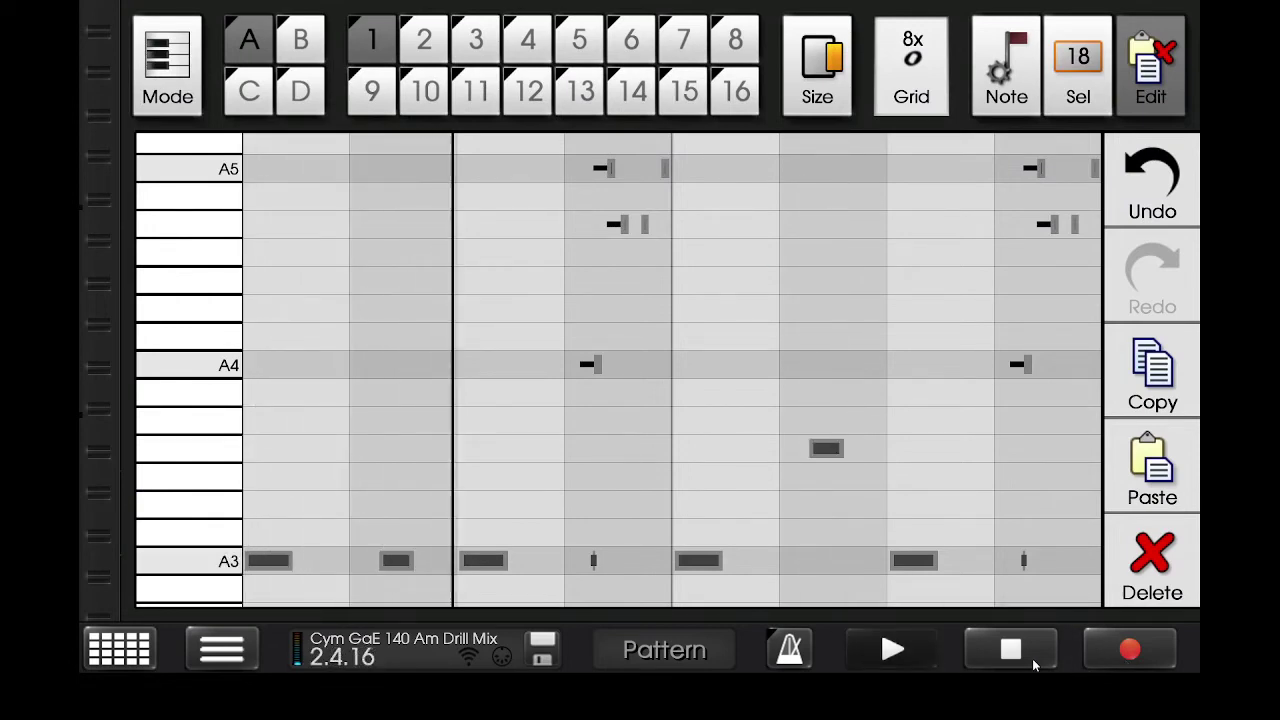
click(116, 666)
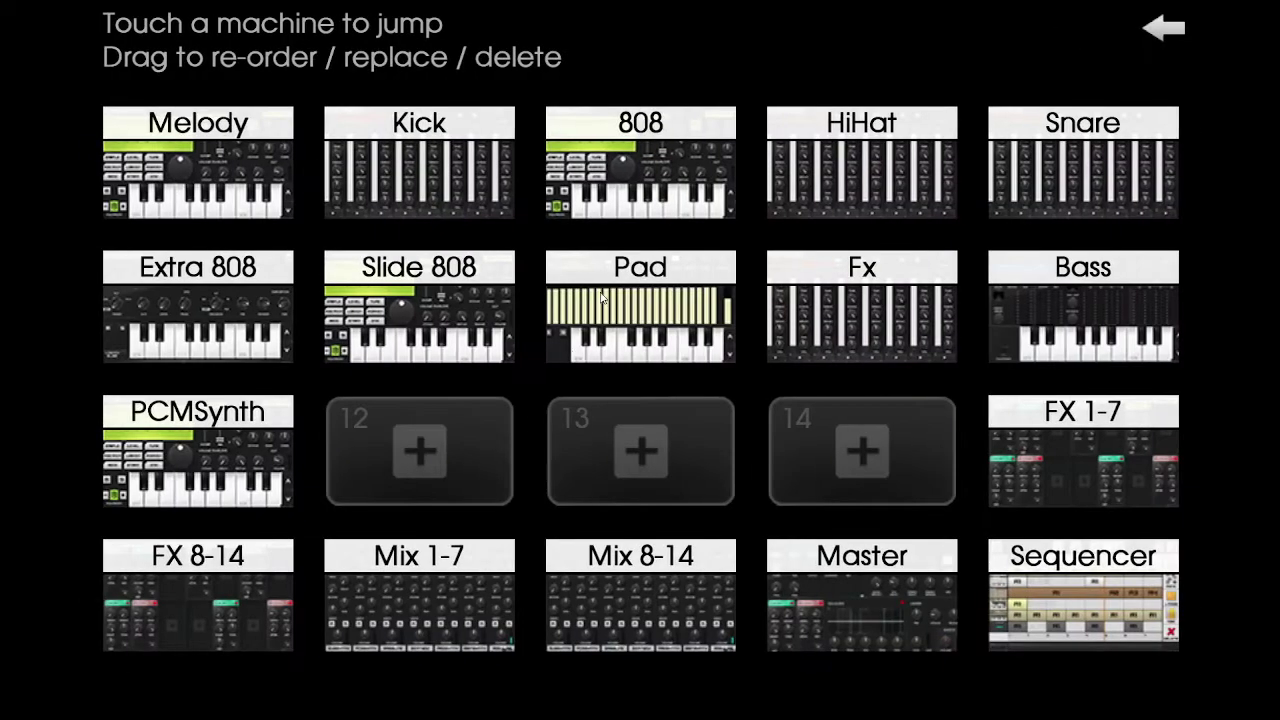
click(618, 183)
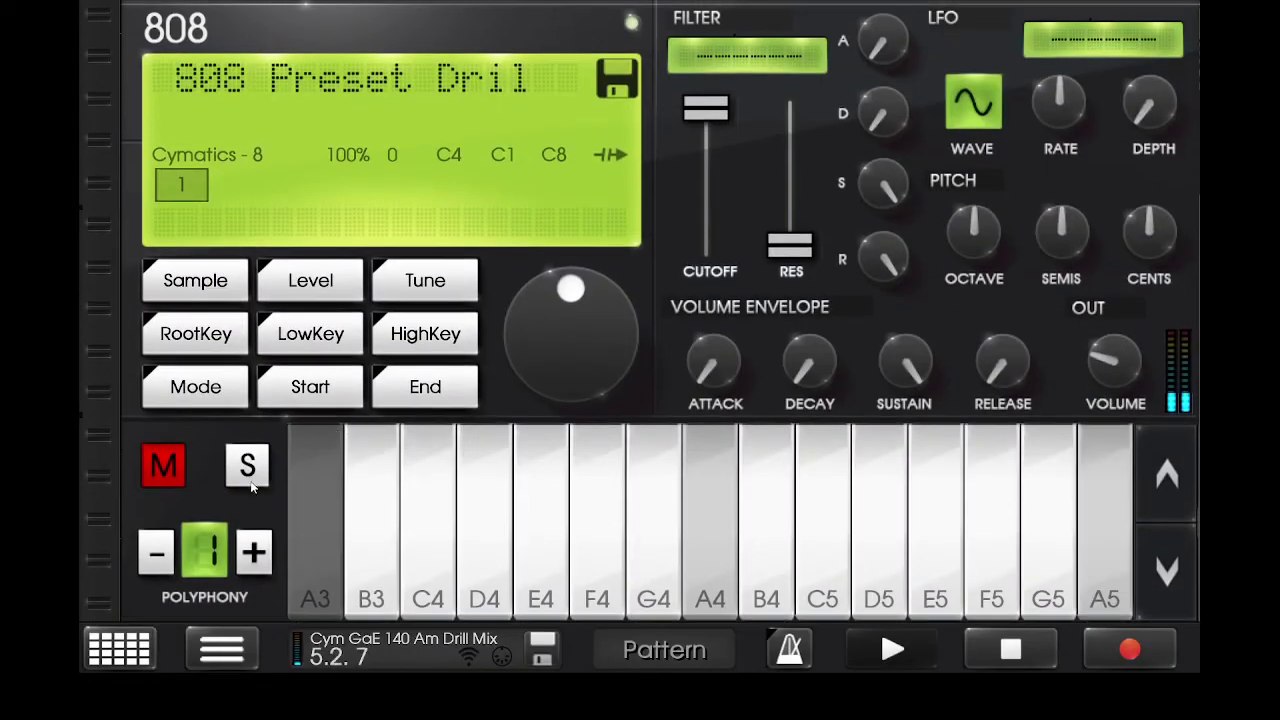
click(250, 477)
click(132, 650)
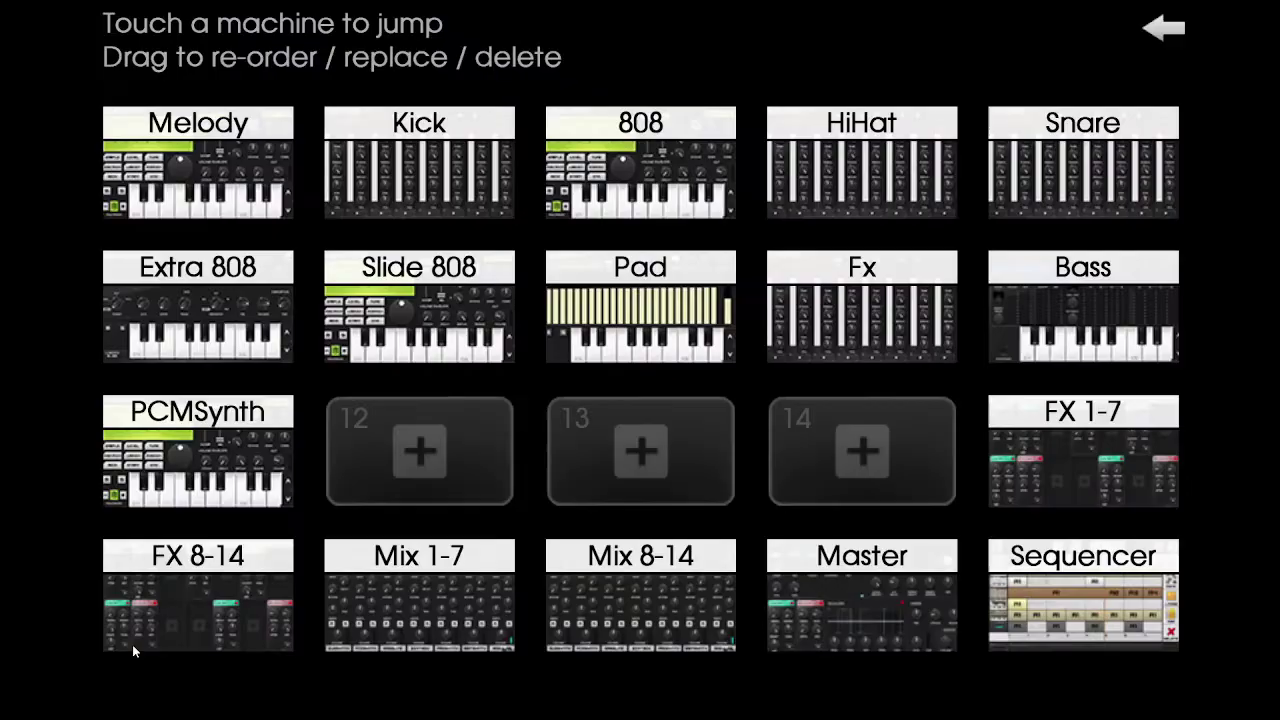
click(200, 438)
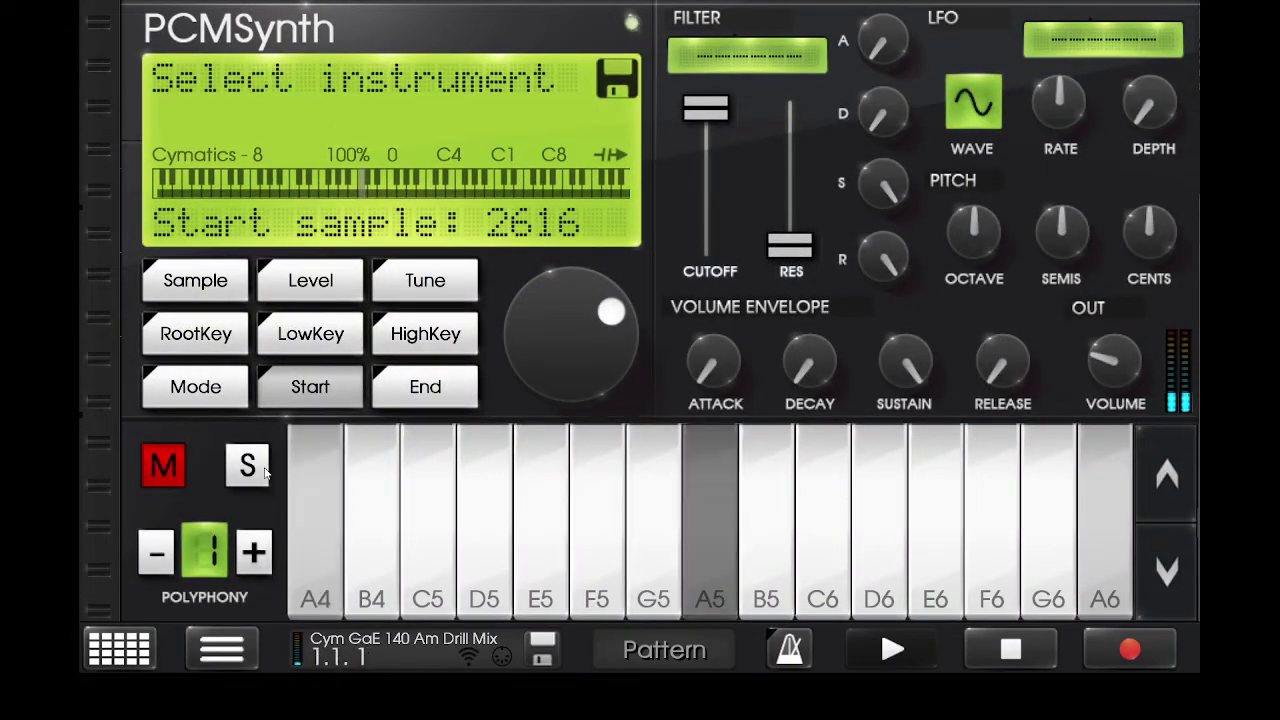
click(250, 467)
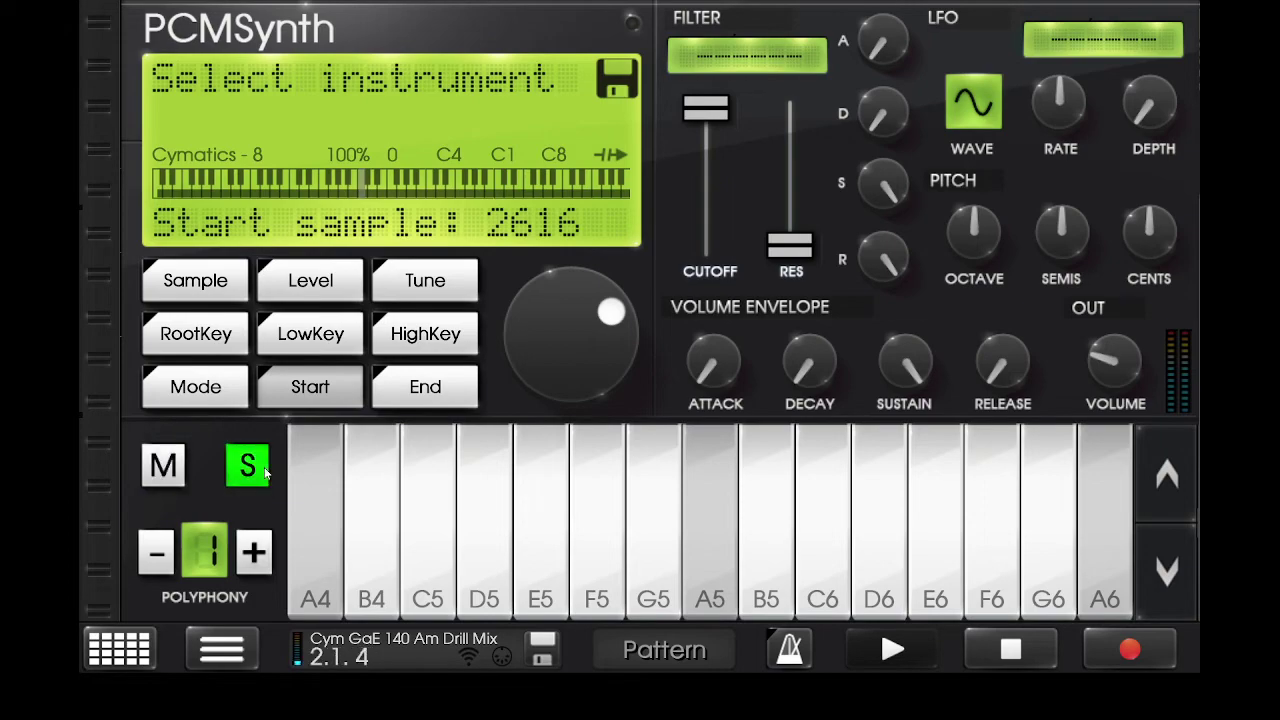
Check the mixer for machines 8-14, then return to the PCMSynth's note pattern
click(125, 646)
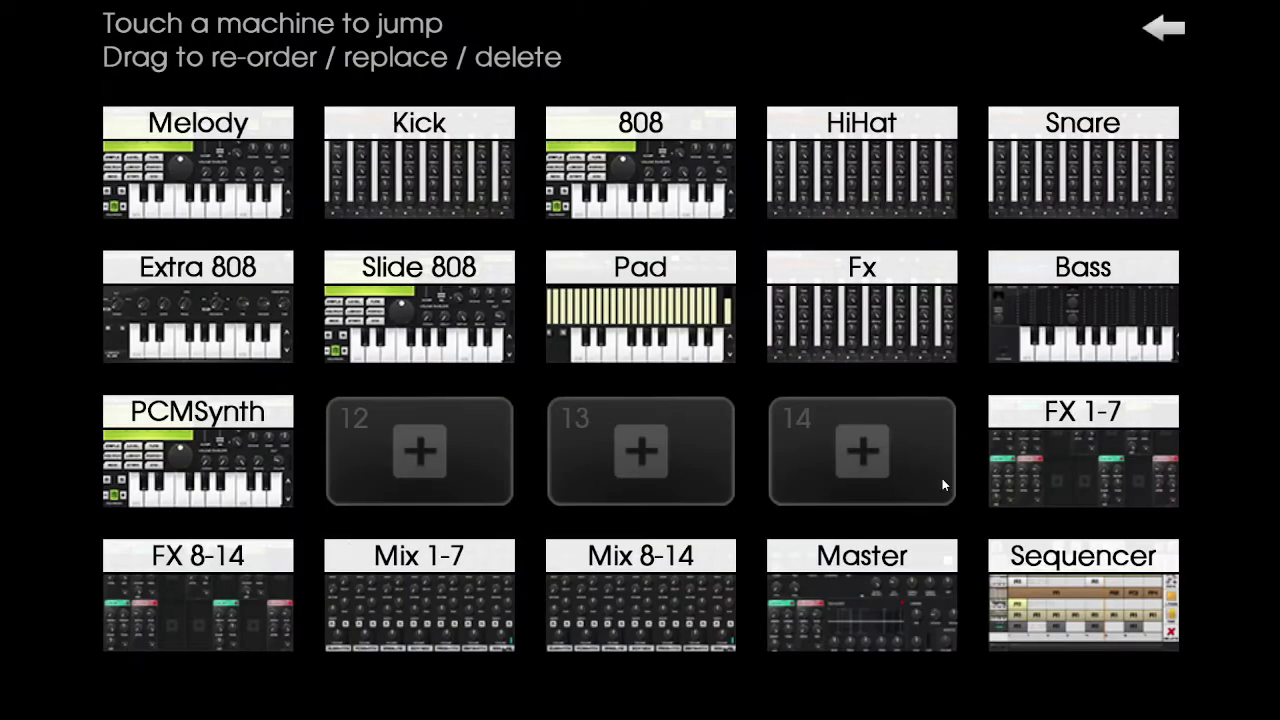
click(632, 634)
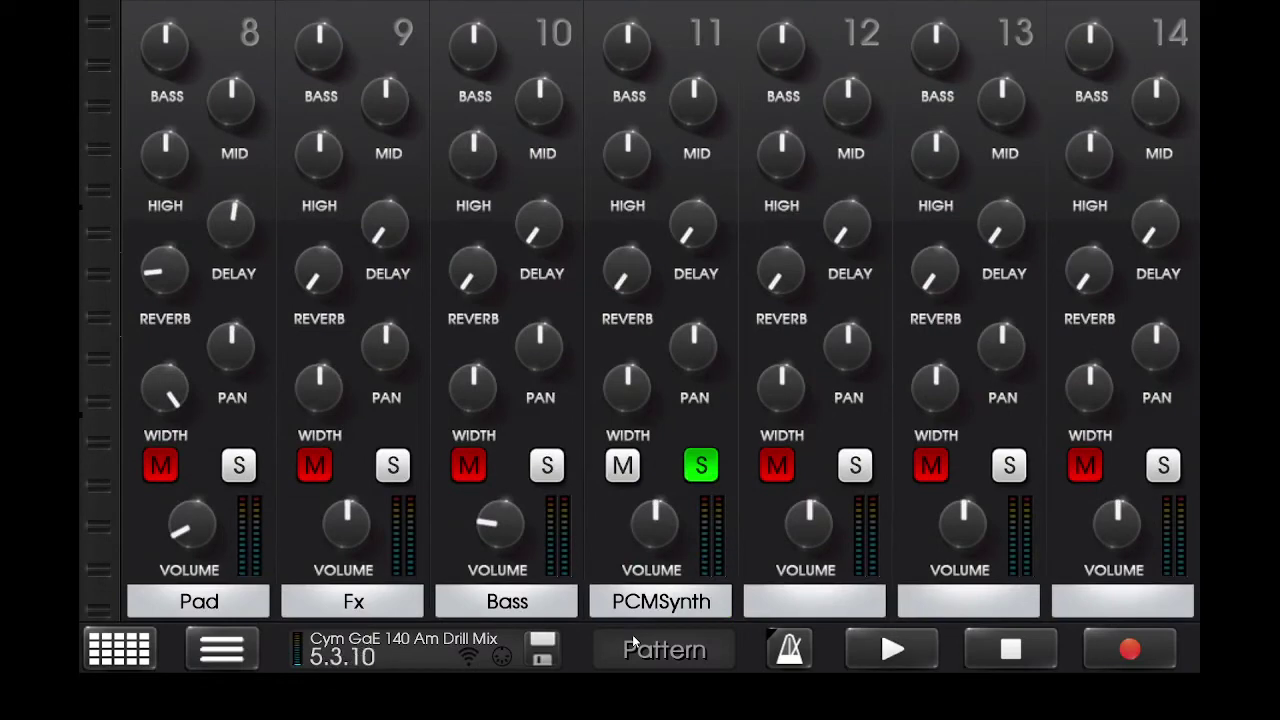
click(136, 645)
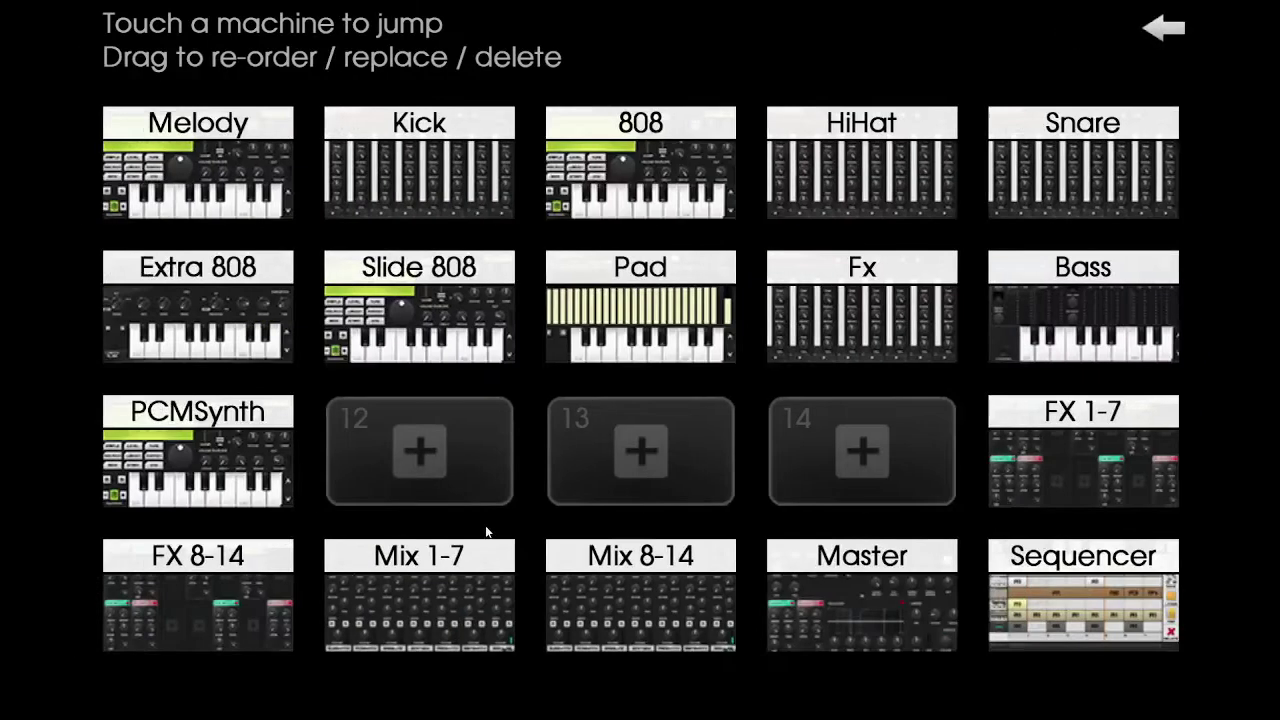
click(201, 494)
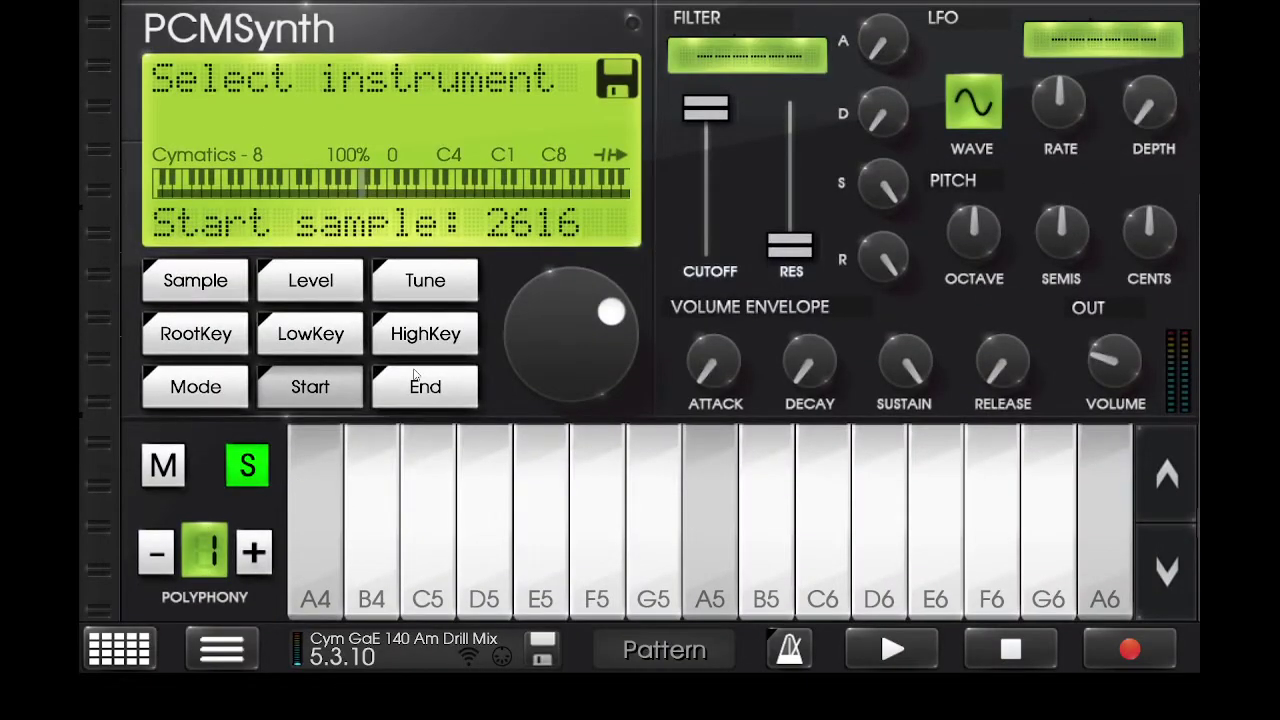
scroll(416, 375, down, 5)
scroll(416, 375, down, 3)
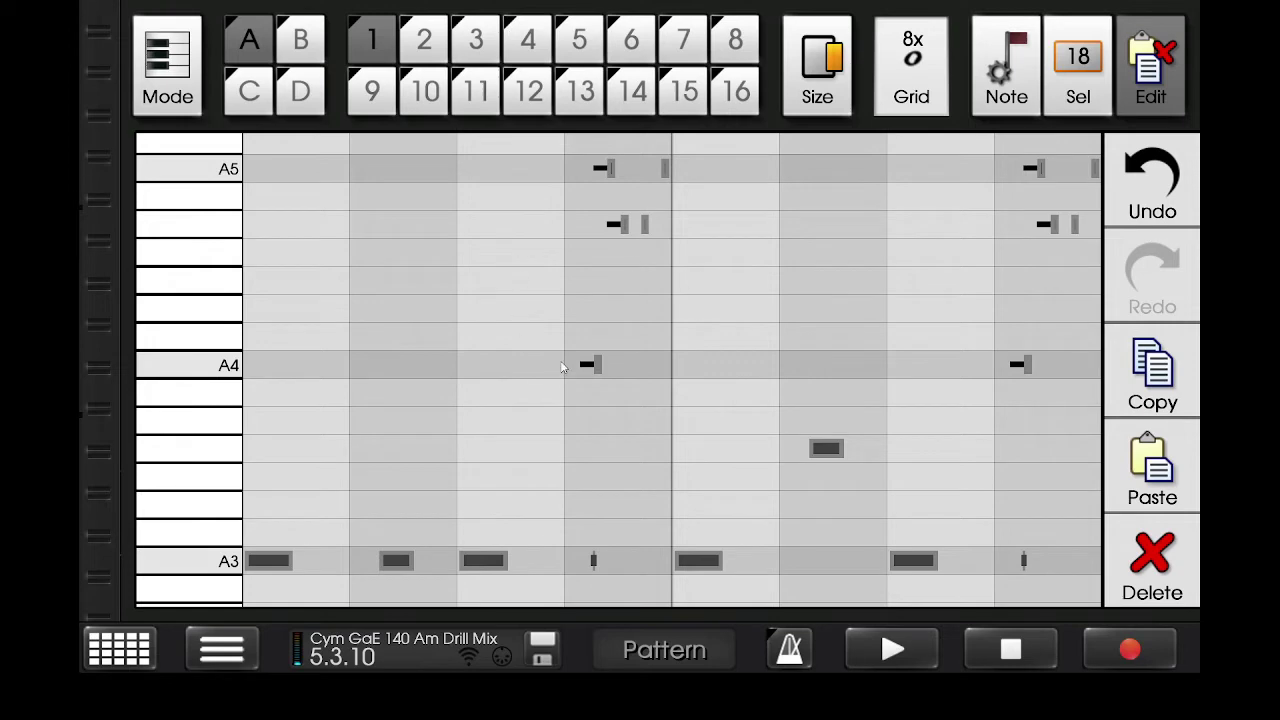
scroll(540, 390, up, 8)
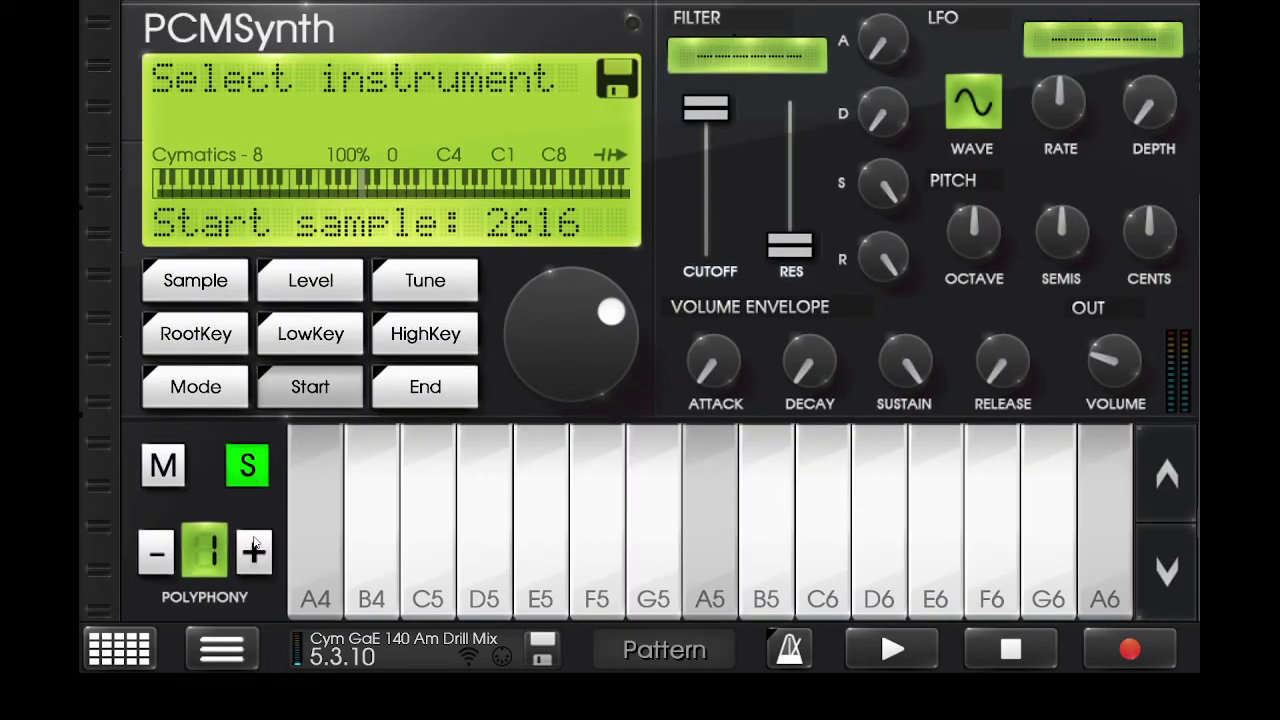
scroll(517, 358, down, 5)
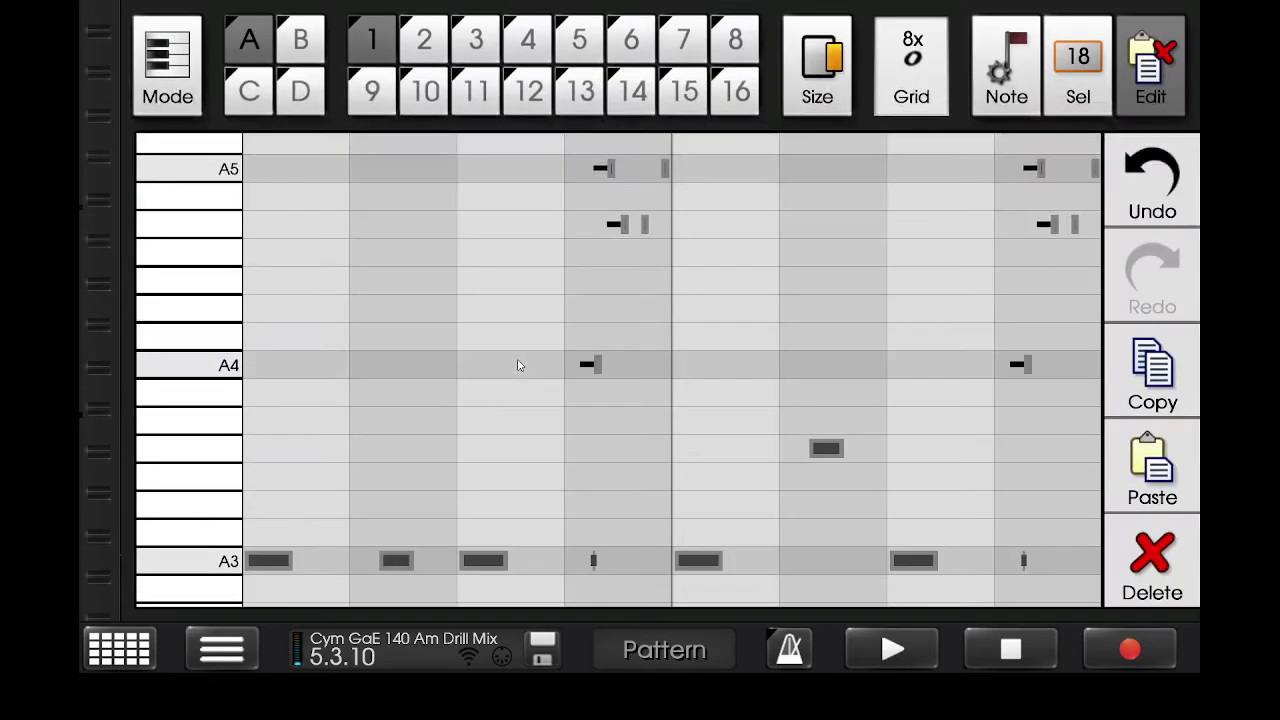
In empty pattern 2, draw a long A3 note and halve it on an eighth-note grid
click(424, 36)
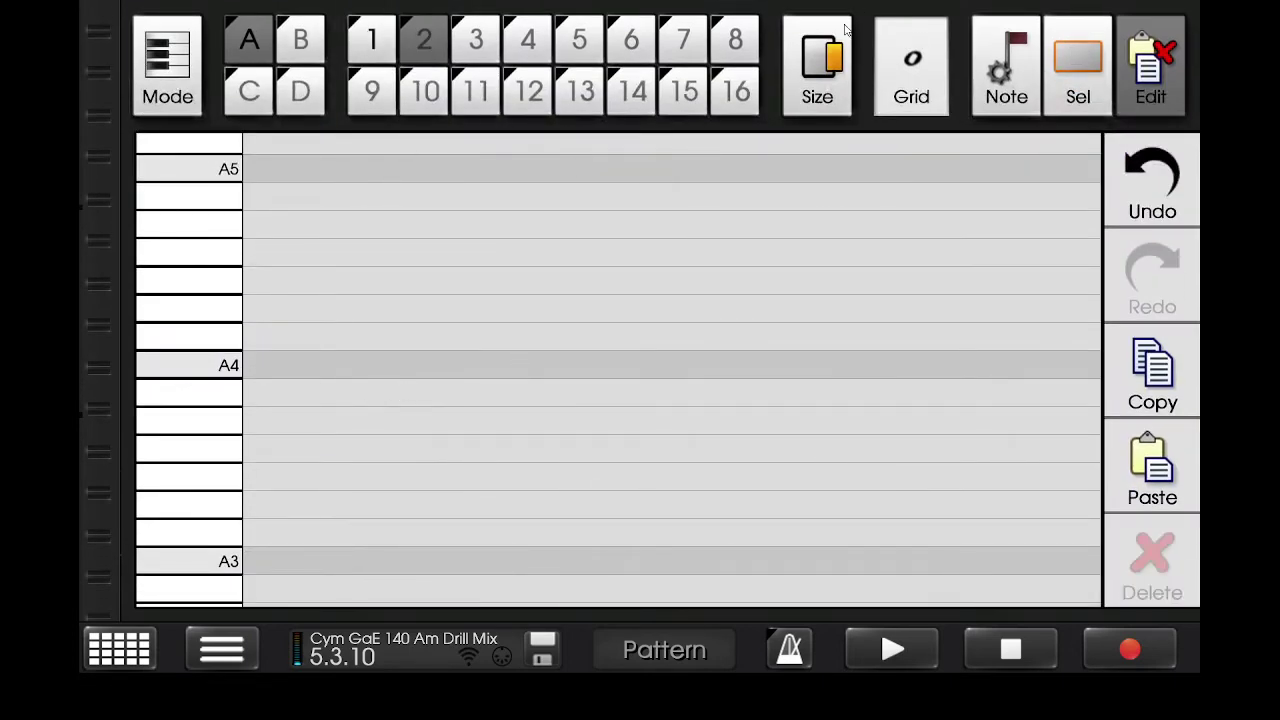
click(660, 563)
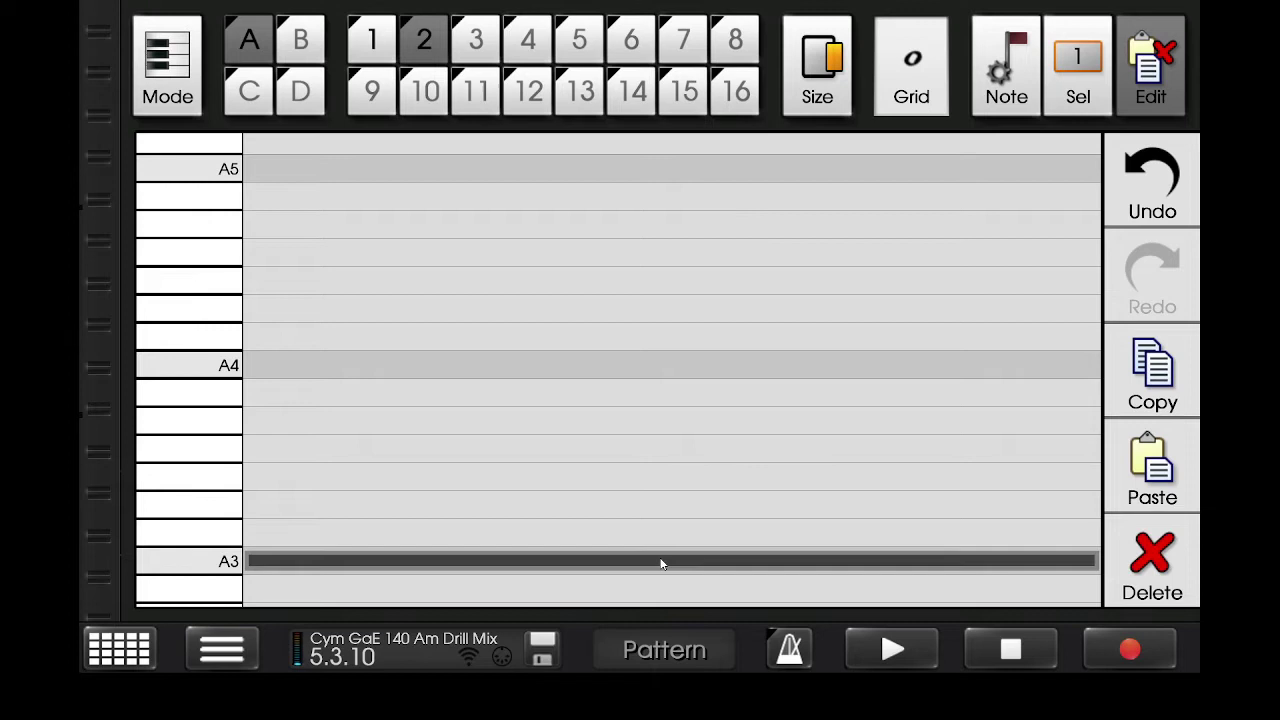
click(911, 68)
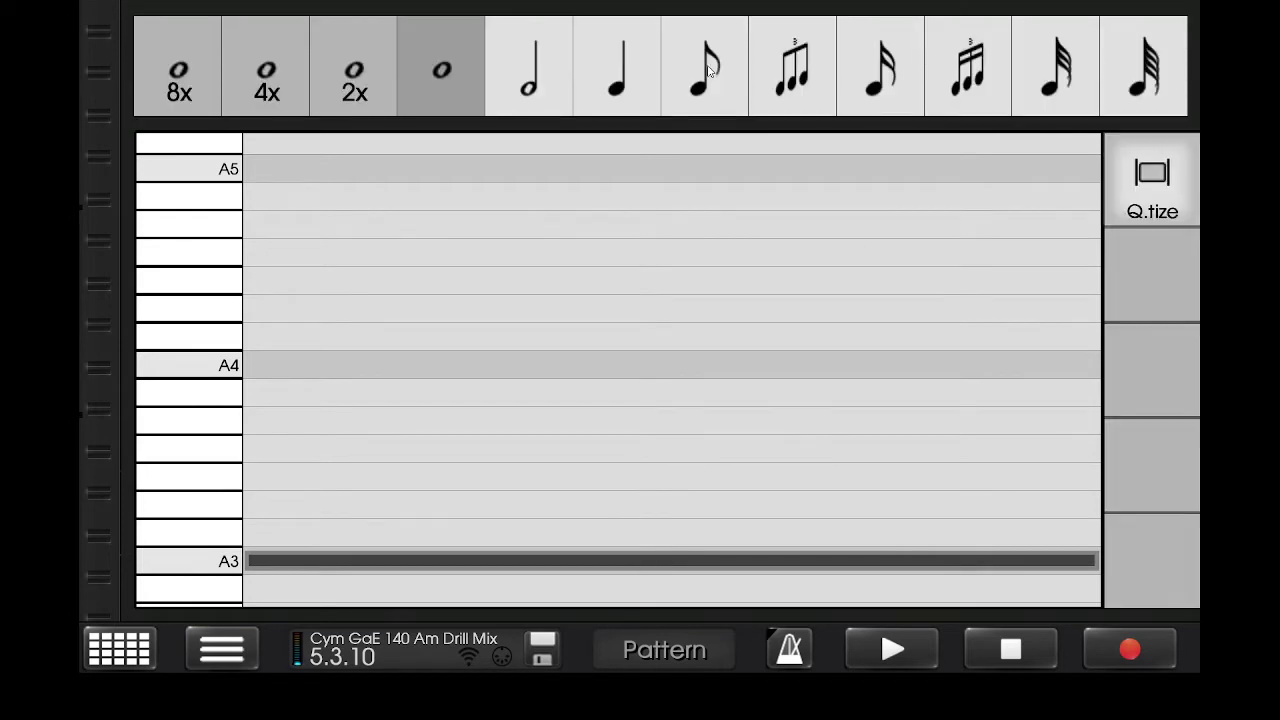
click(707, 70)
click(835, 75)
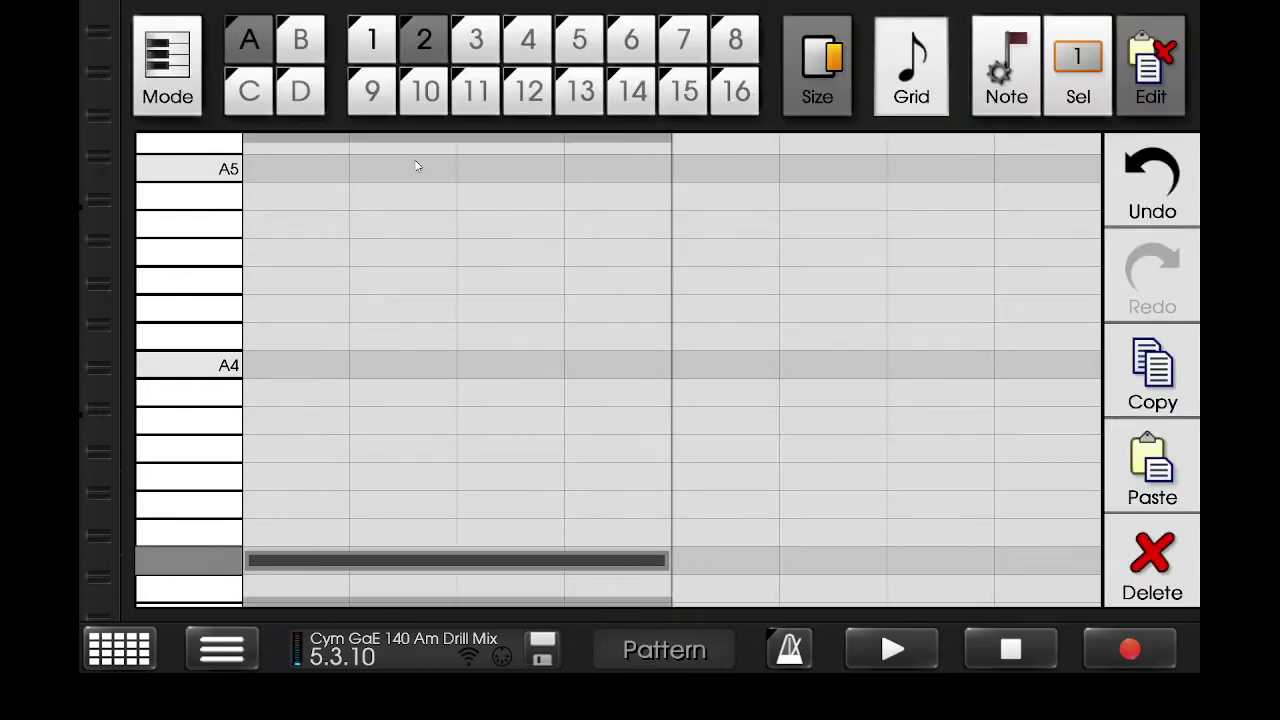
Grow the pattern to 2 measures, add an A3 note opening measure two, and choose a finer grid
click(905, 90)
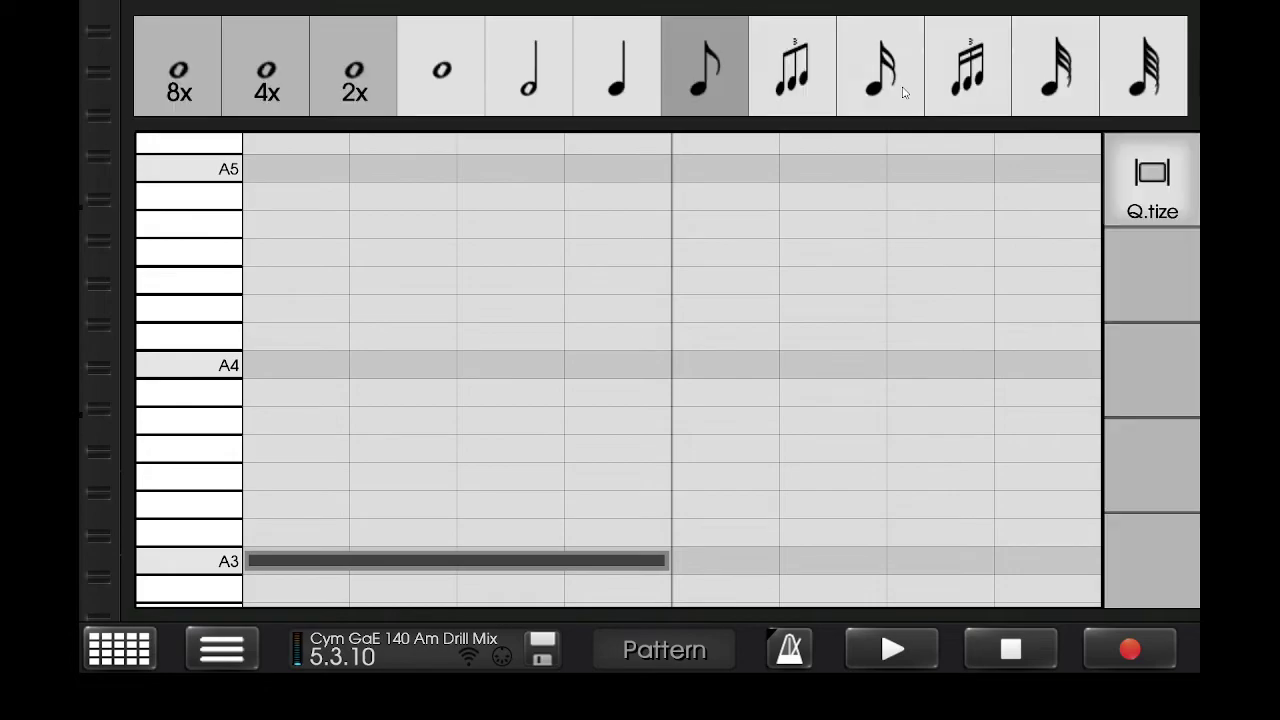
click(340, 97)
click(511, 363)
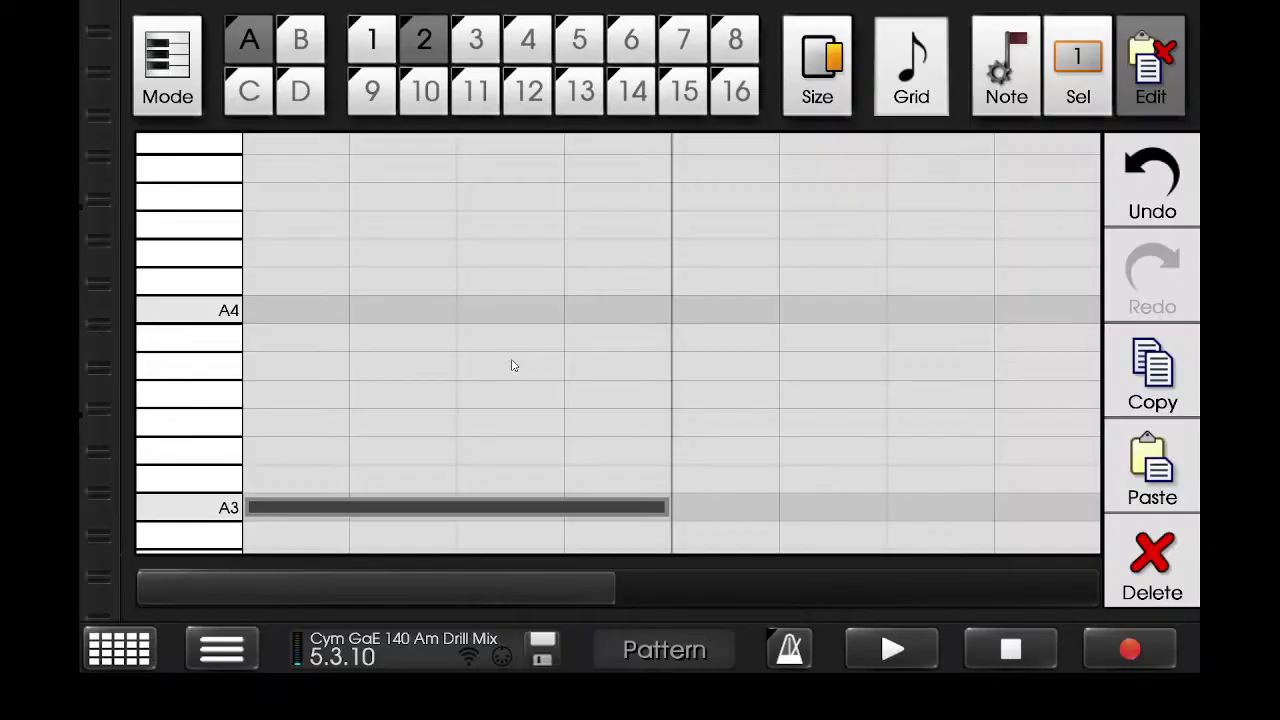
drag(404, 580, 863, 564)
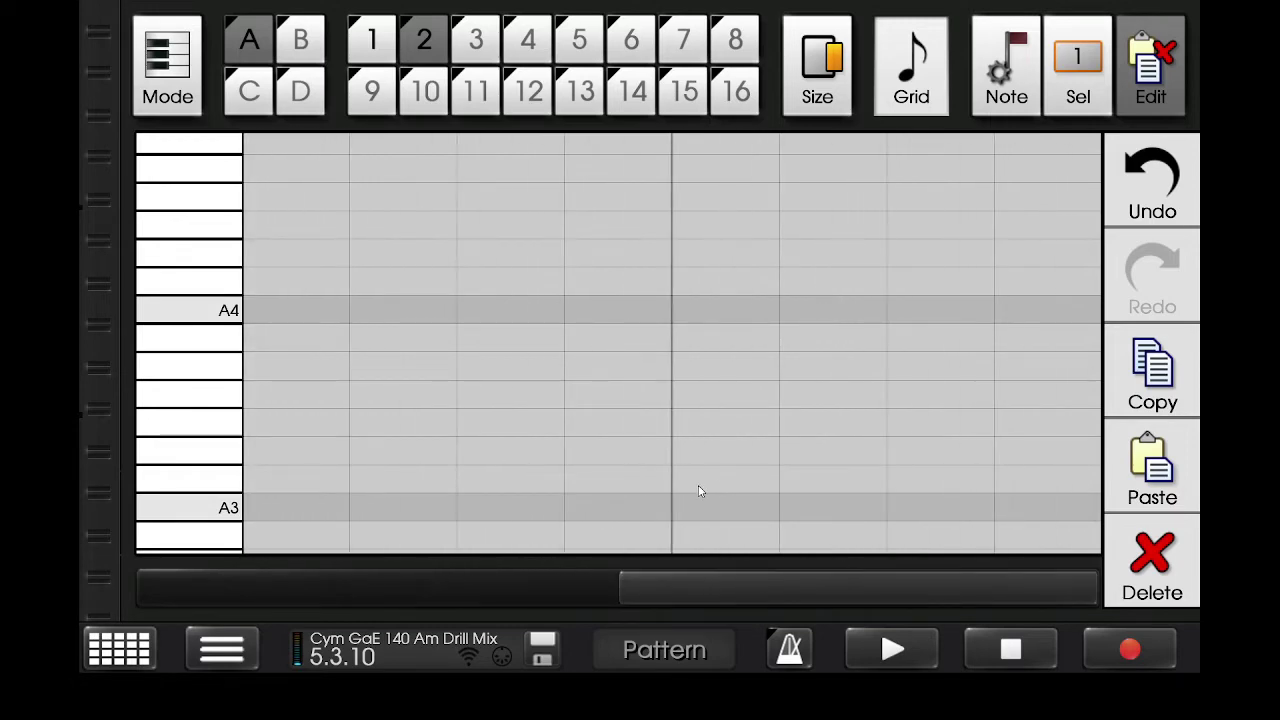
click(702, 512)
click(898, 88)
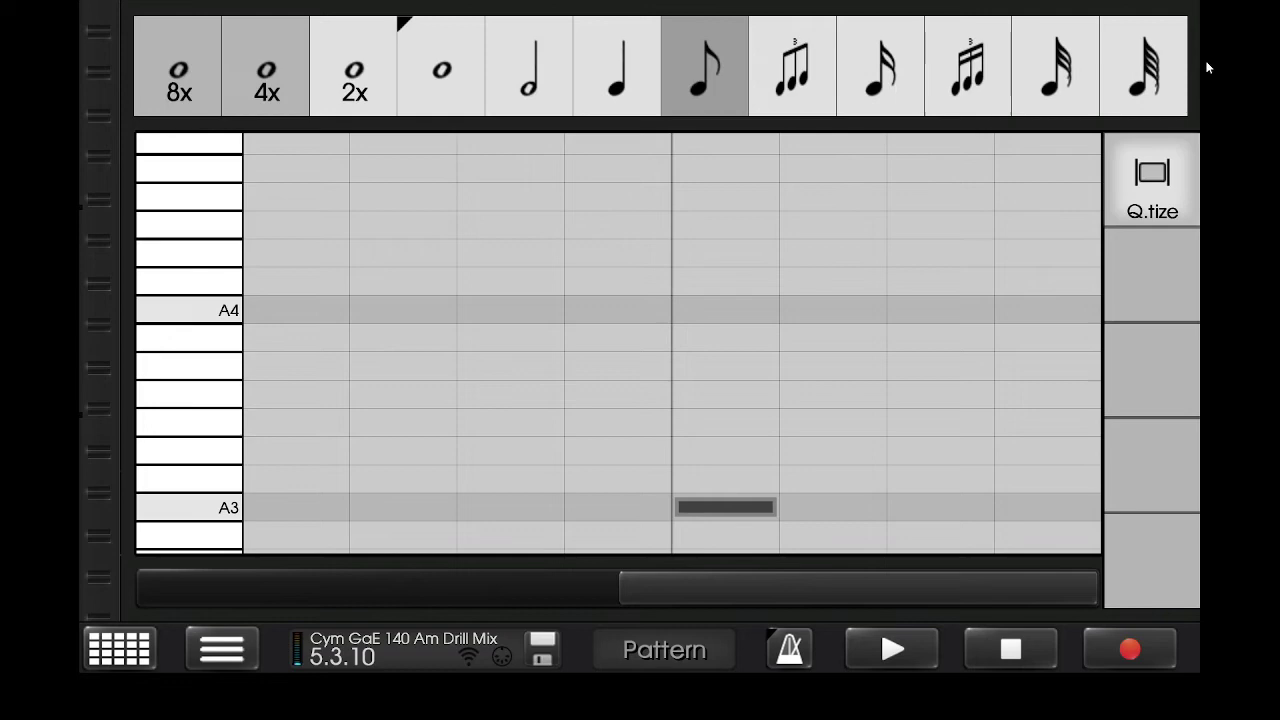
click(975, 60)
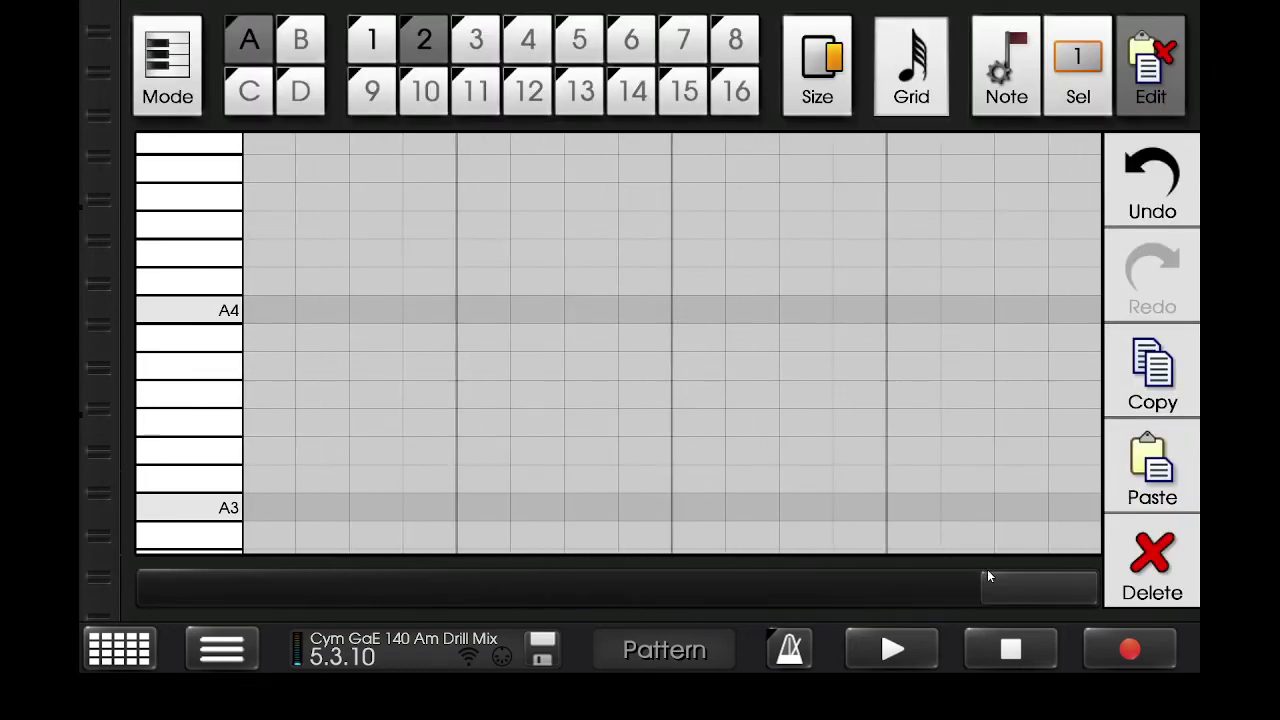
Add a short A3 note and set the grid back to eighth notes
drag(988, 576, 816, 590)
click(570, 516)
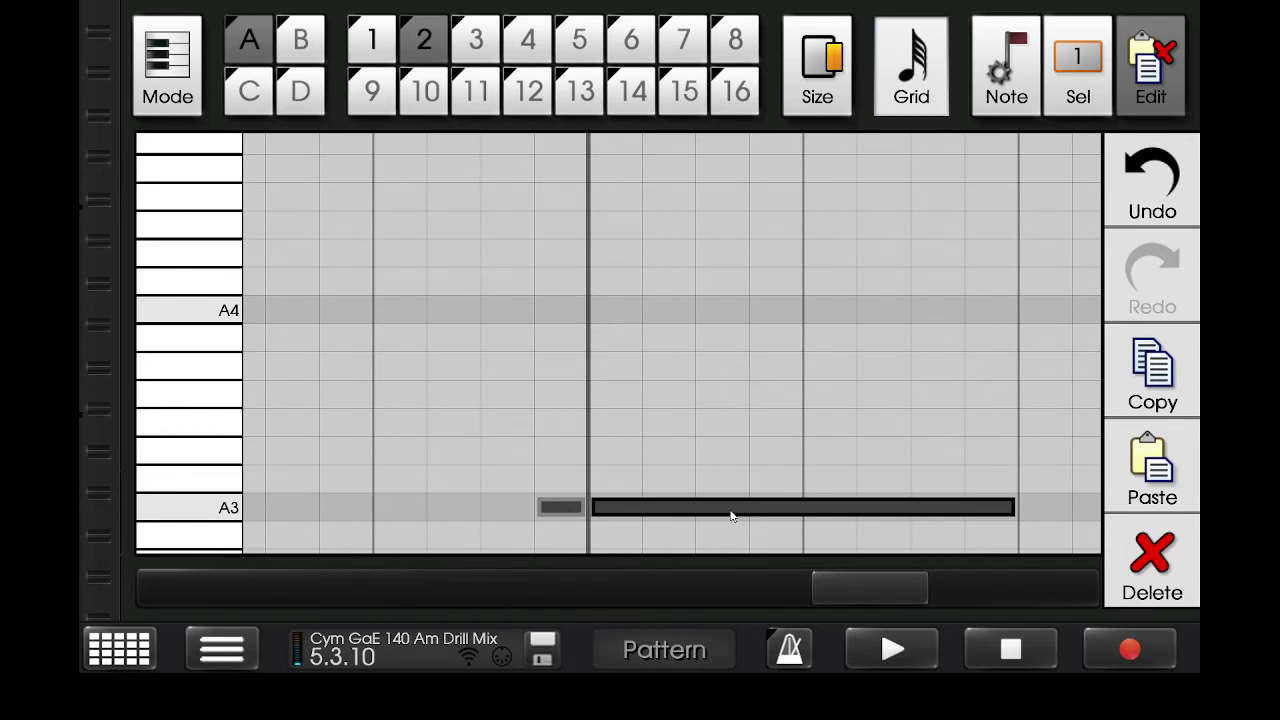
click(905, 67)
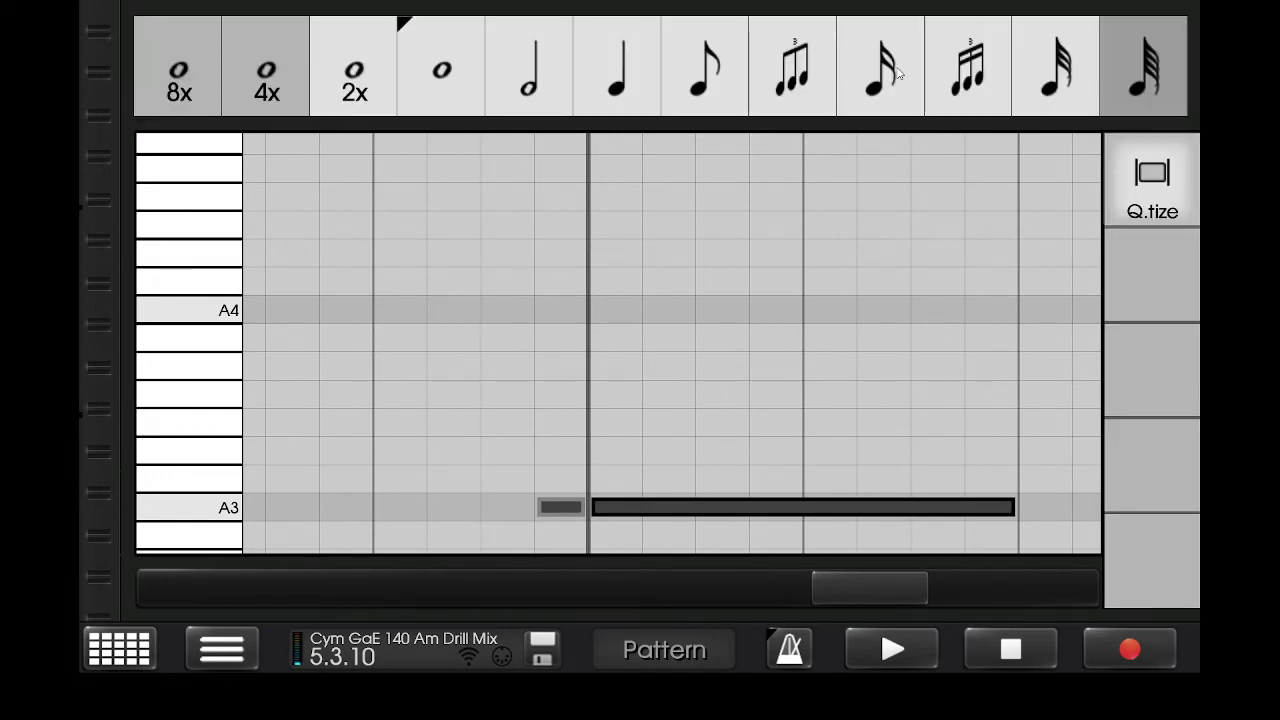
click(694, 76)
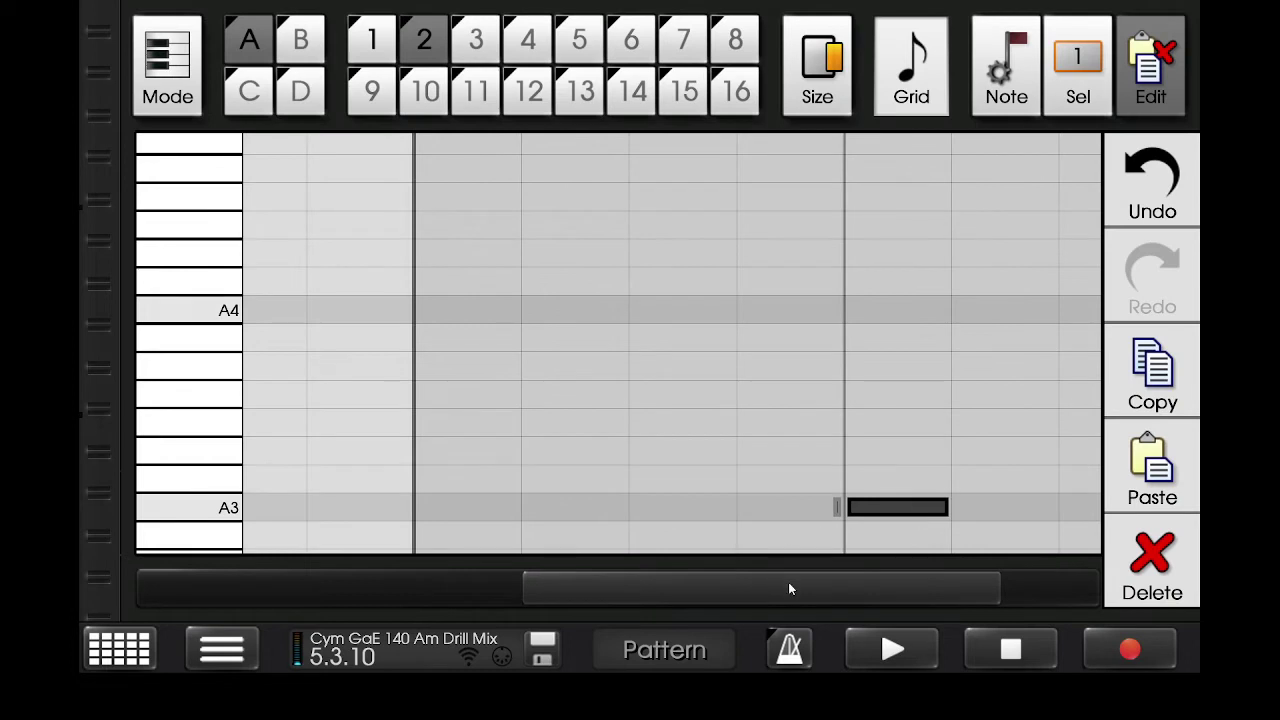
drag(788, 589, 888, 589)
drag(754, 502, 729, 400)
Add notes around A4, shift them earlier, switch to a 16th-note grid, and lower the high note two rows
click(828, 456)
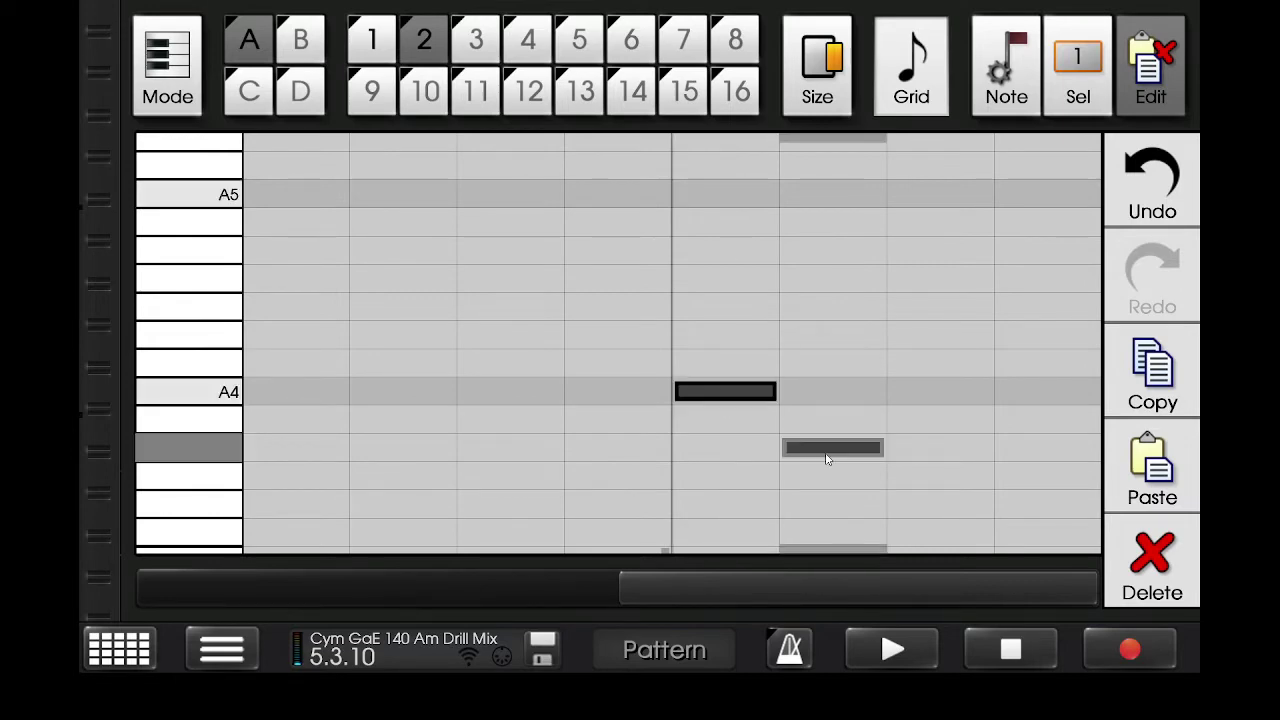
click(930, 316)
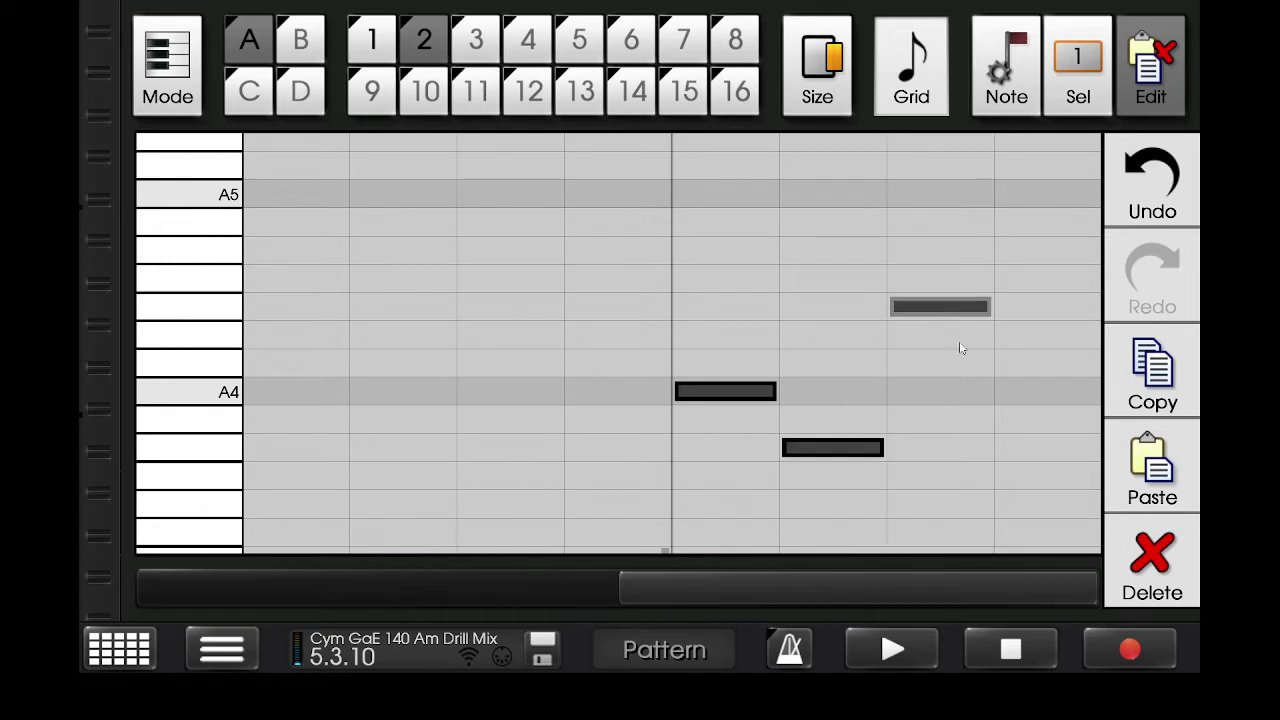
click(1018, 394)
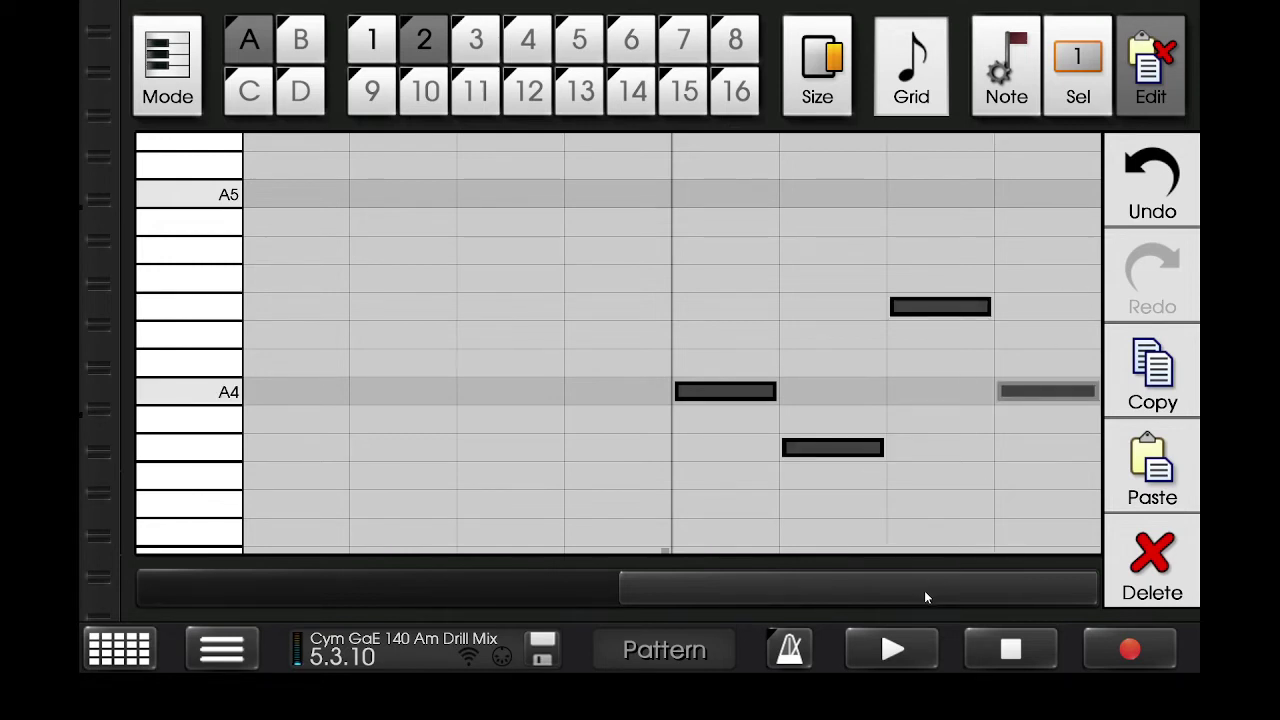
drag(717, 389, 585, 393)
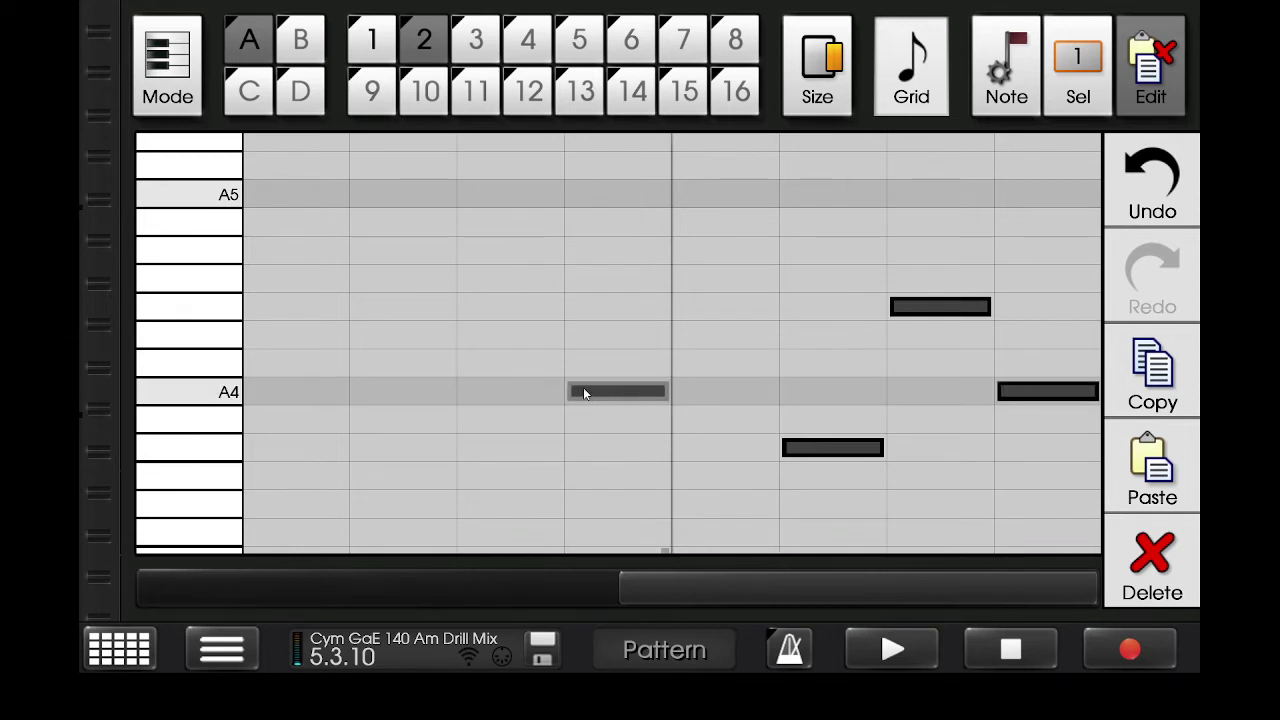
drag(806, 452, 733, 455)
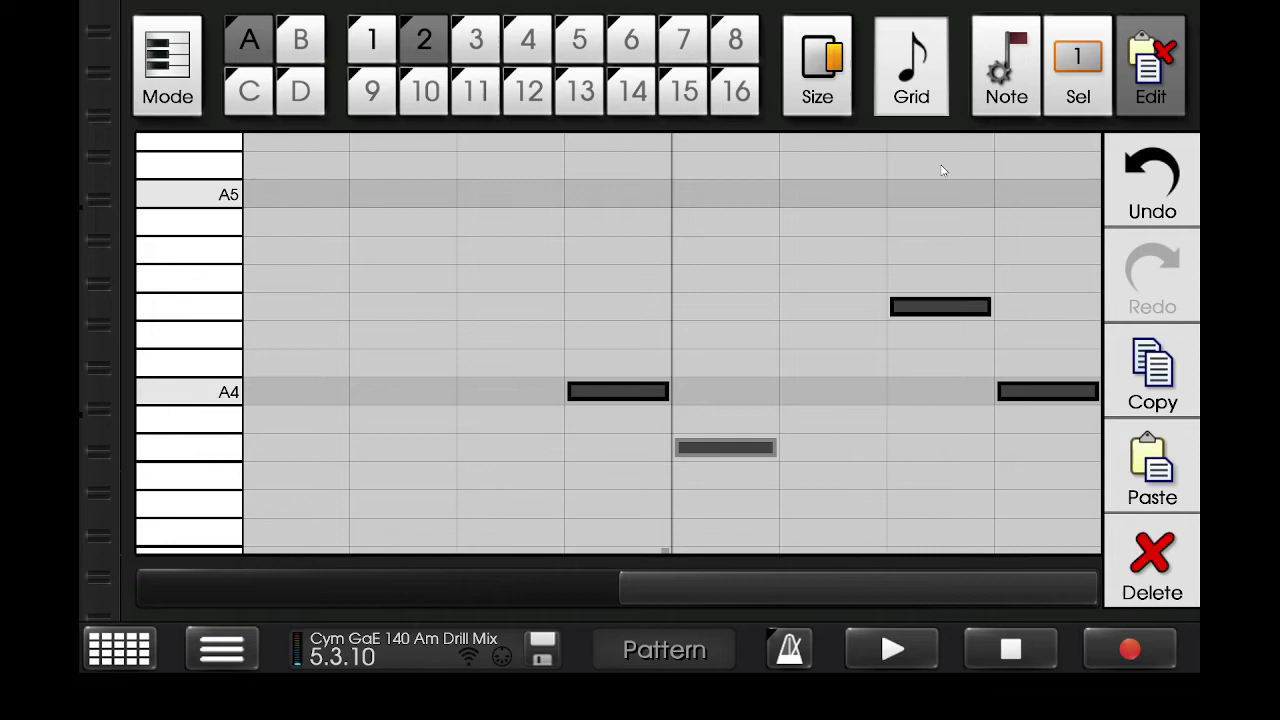
click(942, 80)
click(868, 62)
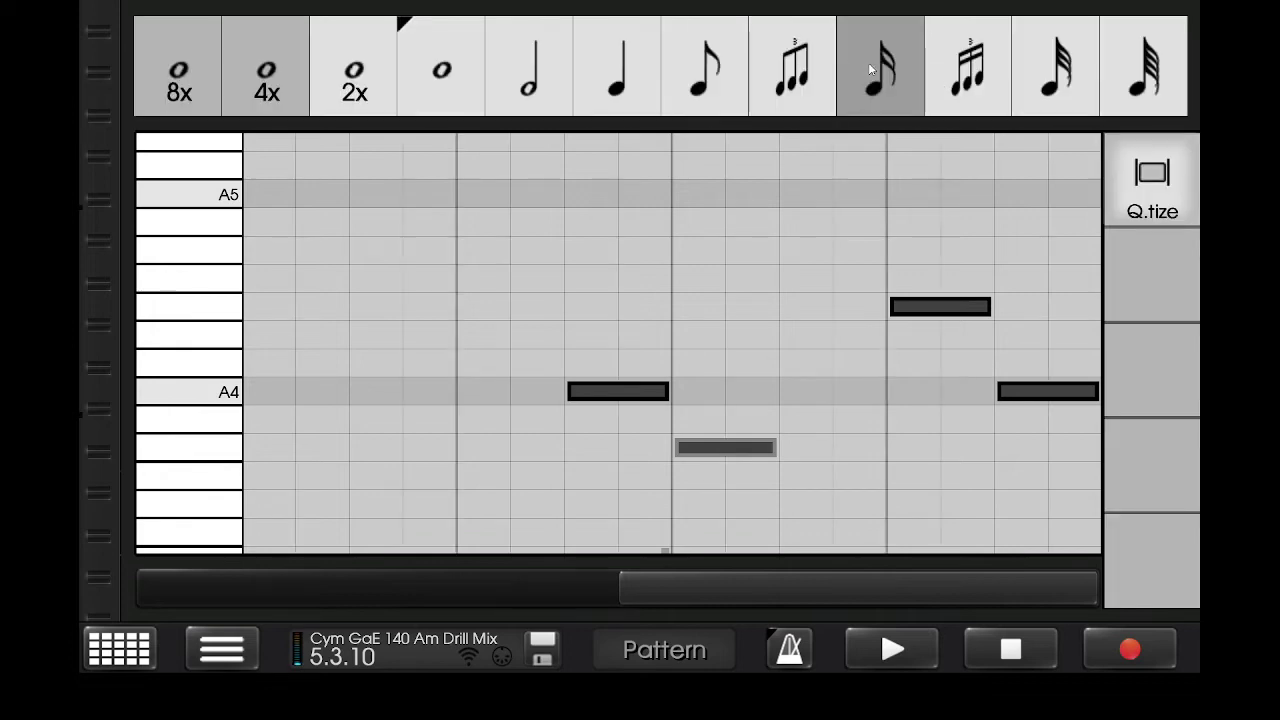
drag(950, 317, 918, 453)
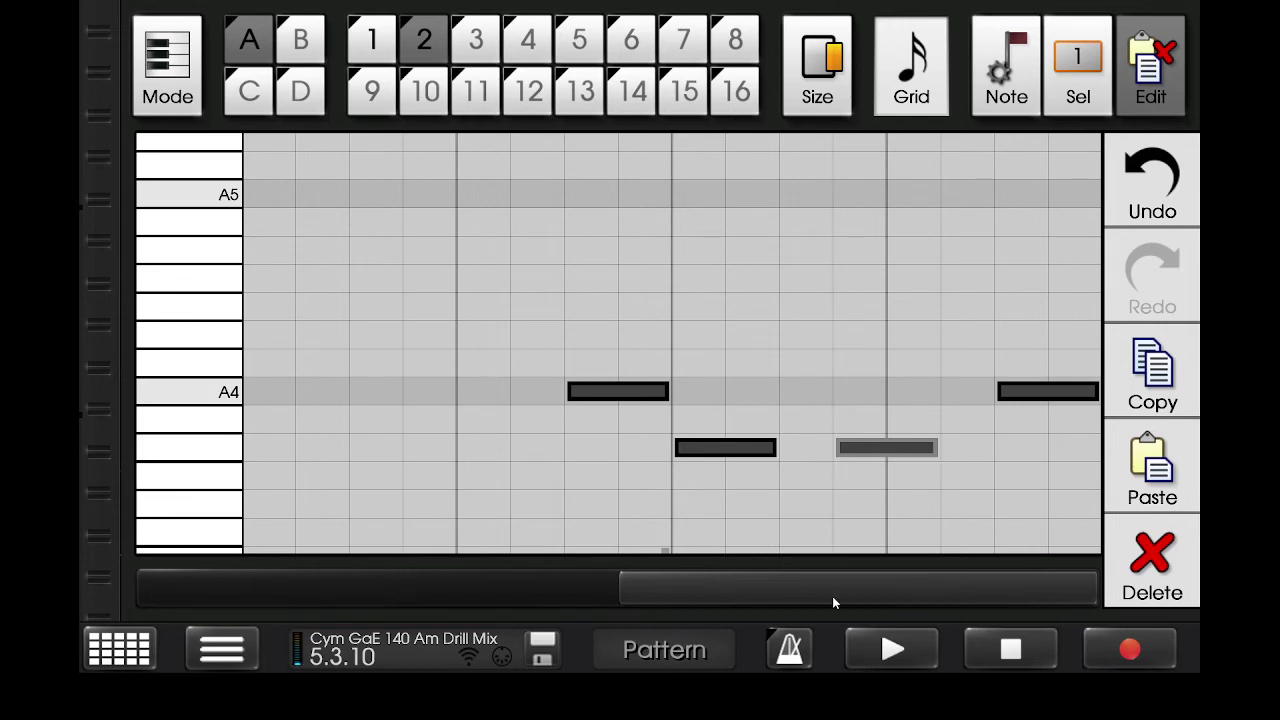
drag(832, 602, 787, 592)
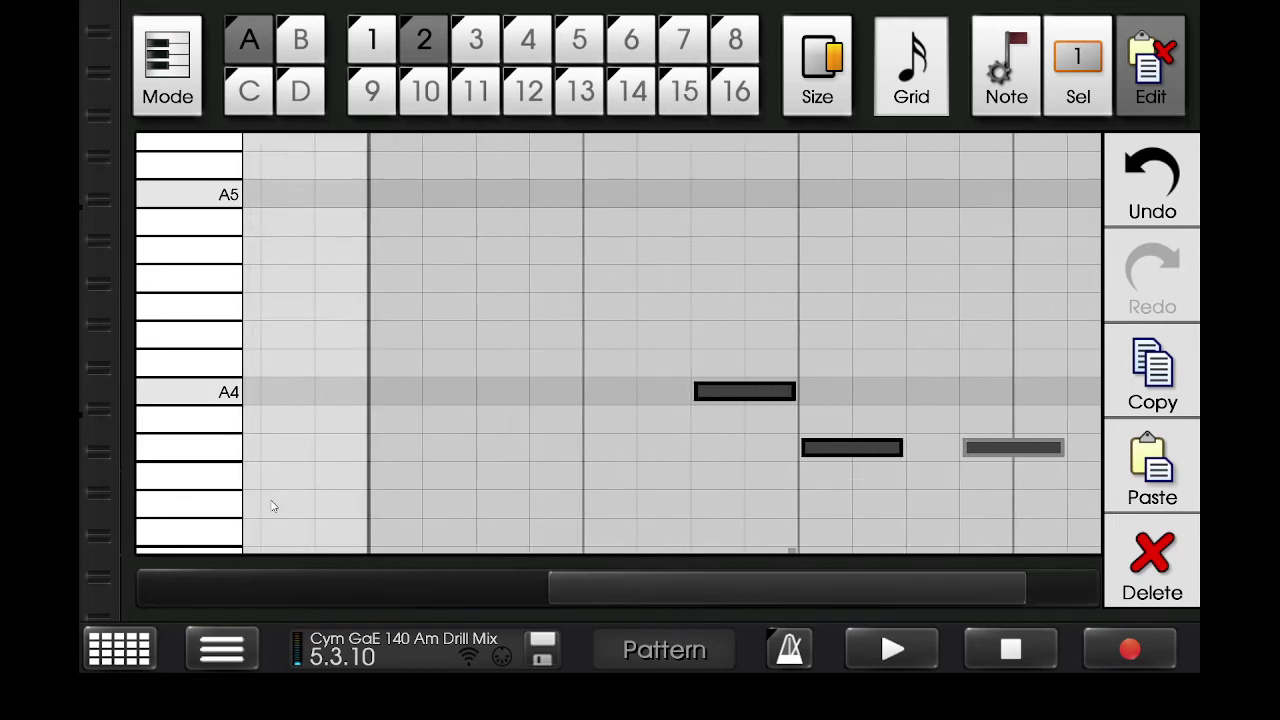
drag(220, 517, 200, 229)
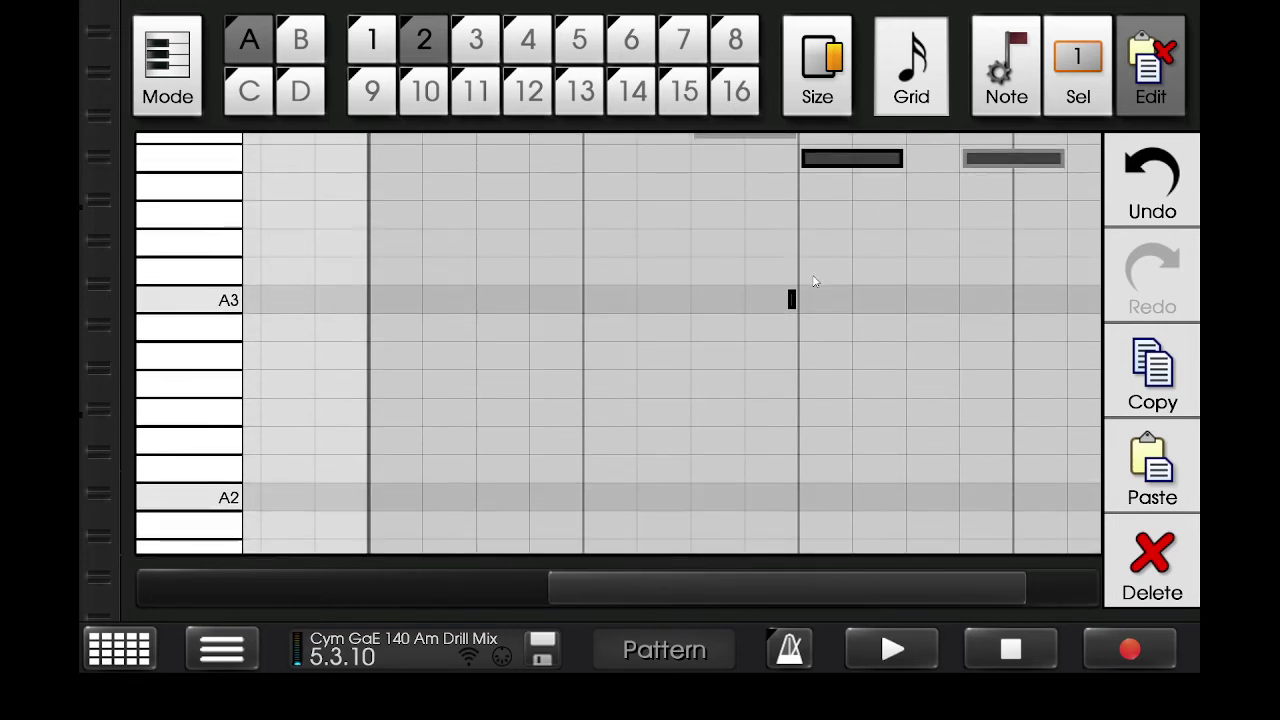
Move the tiny A3 note earlier, then set glide on the A4 note and the following note
drag(789, 295, 683, 299)
click(1010, 60)
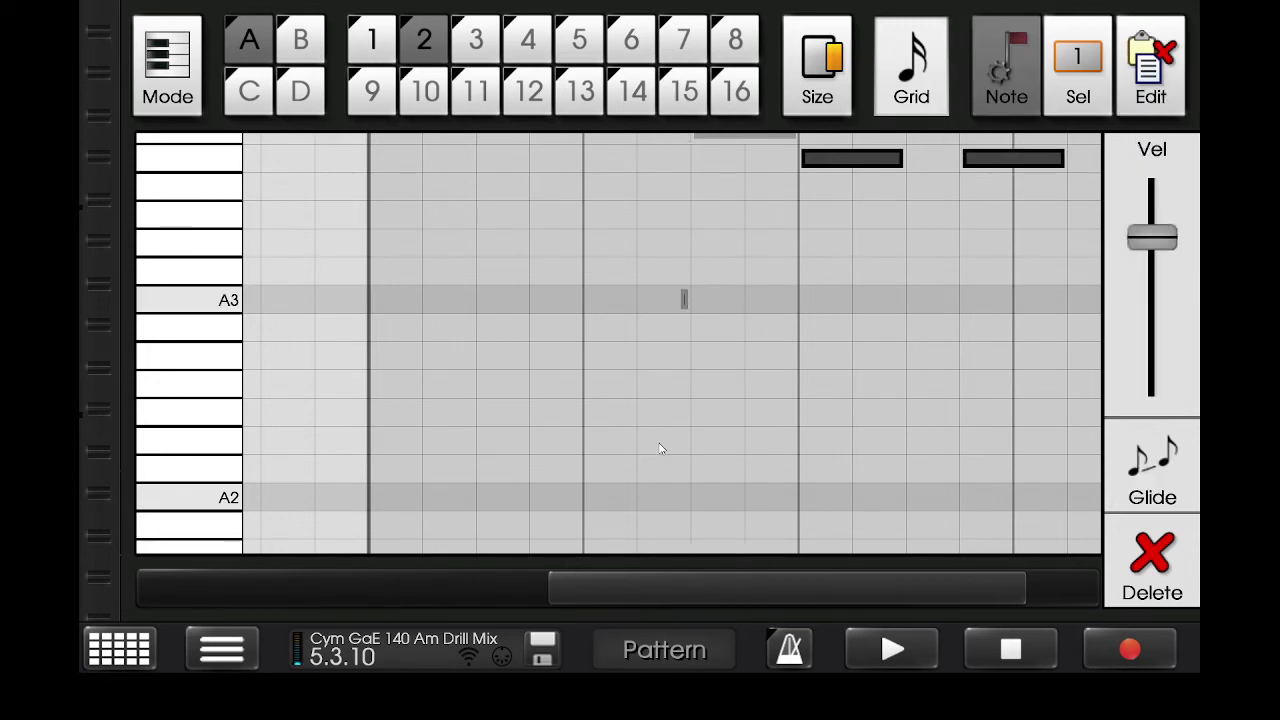
drag(178, 300, 200, 457)
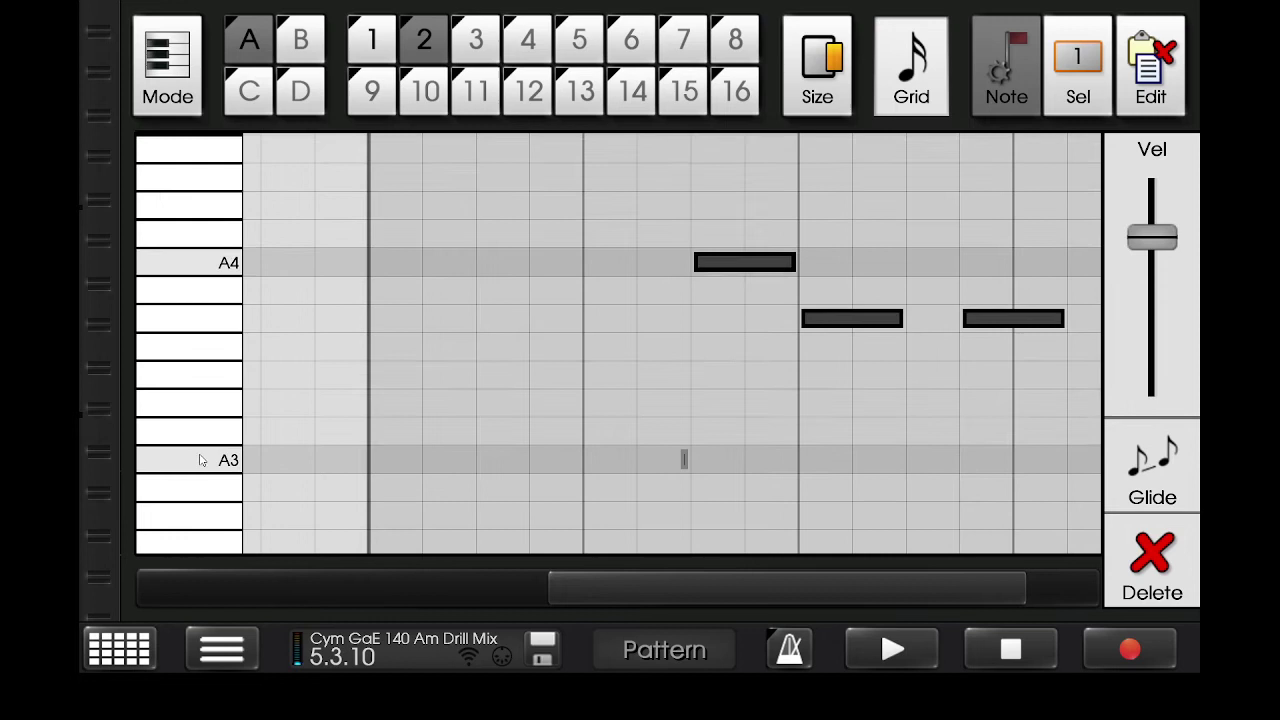
click(758, 270)
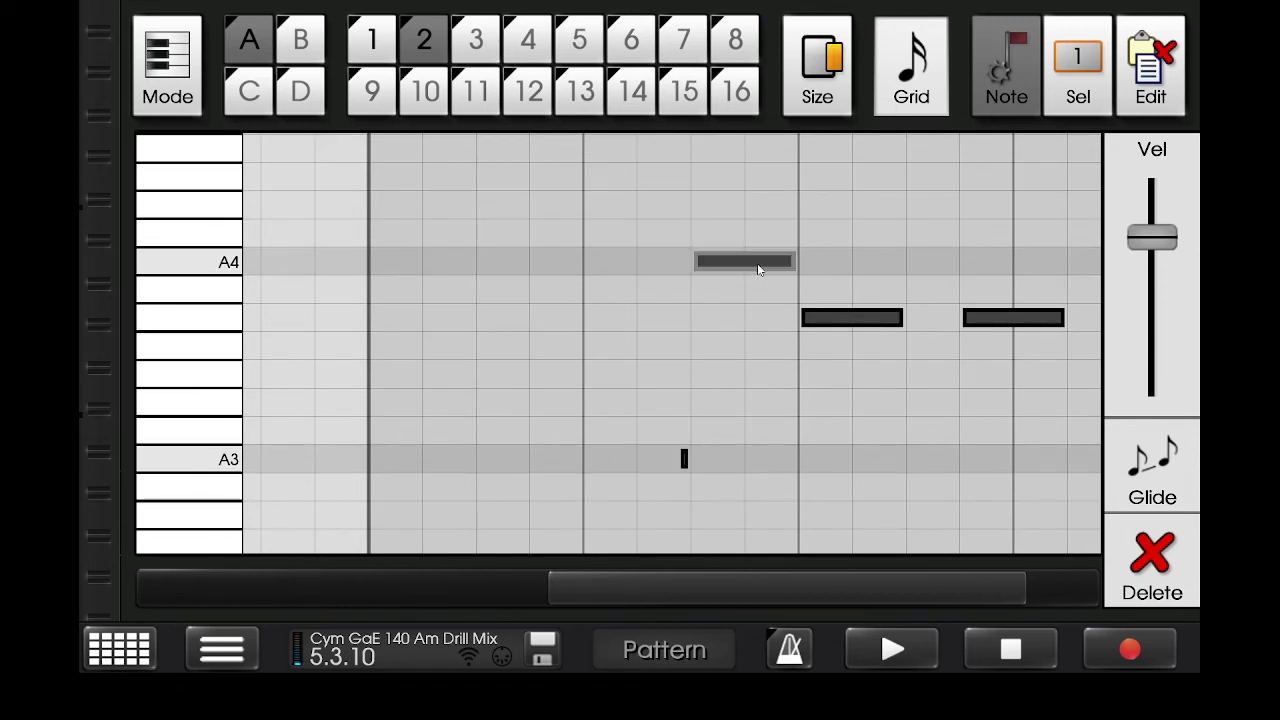
click(862, 320)
click(1145, 484)
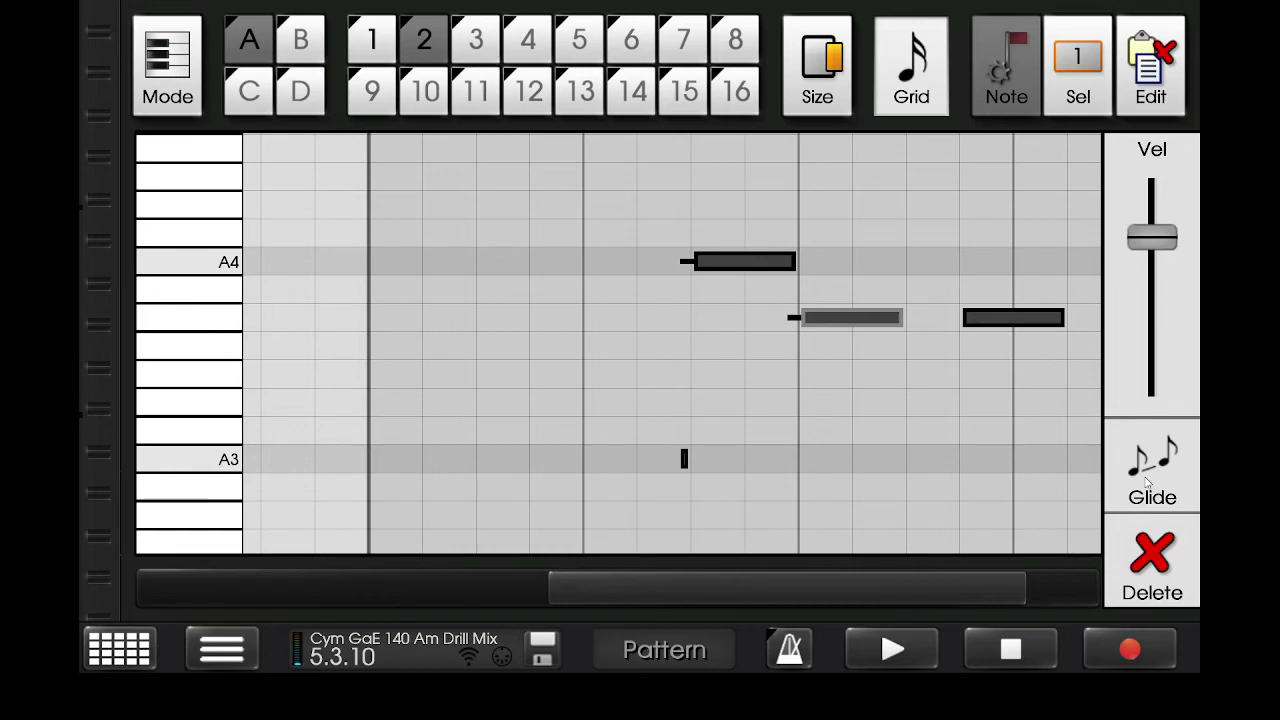
key(Escape)
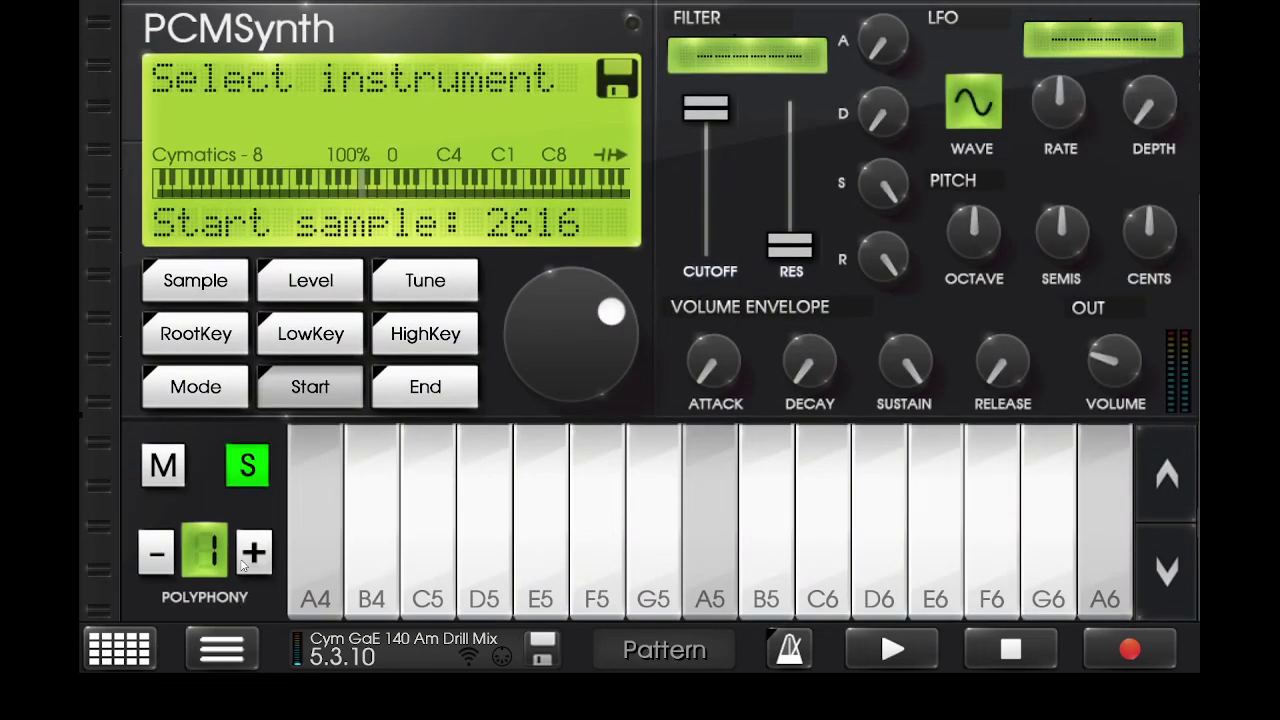
Raise PCMSynth polyphony to 2 and play pattern 2 from the start in the piano roll
click(252, 553)
key(Escape)
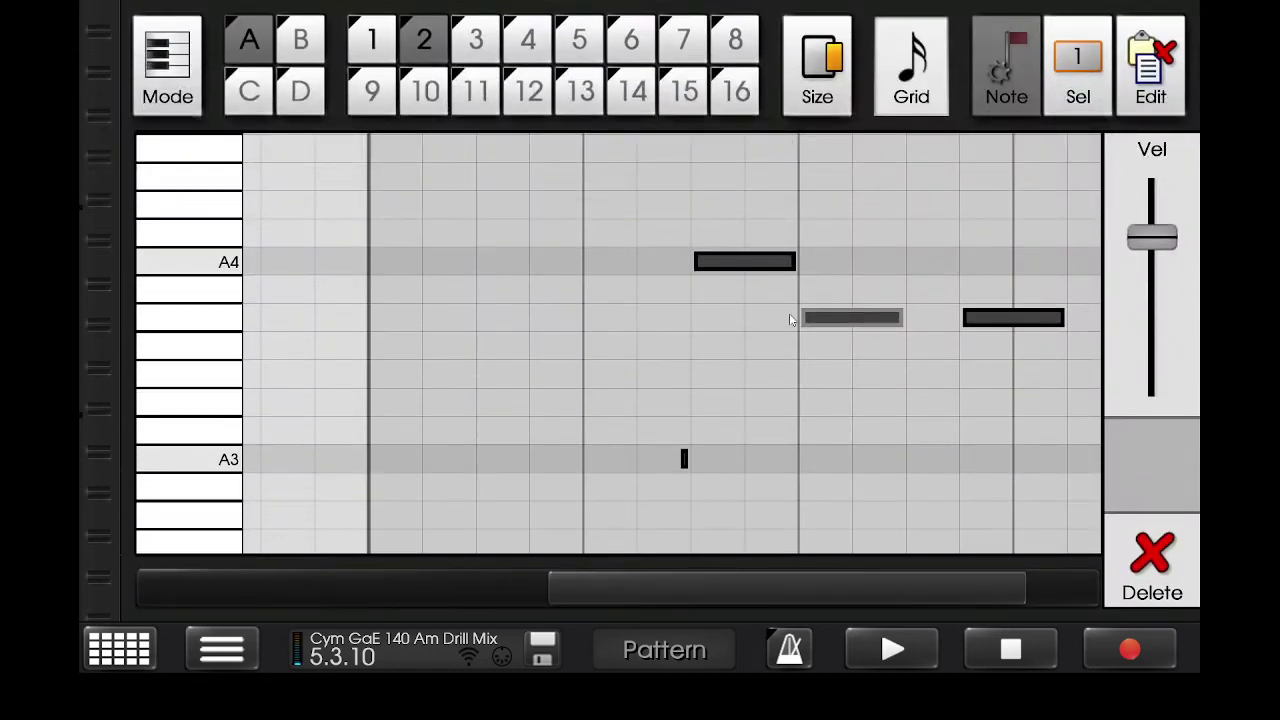
click(1016, 641)
key(space)
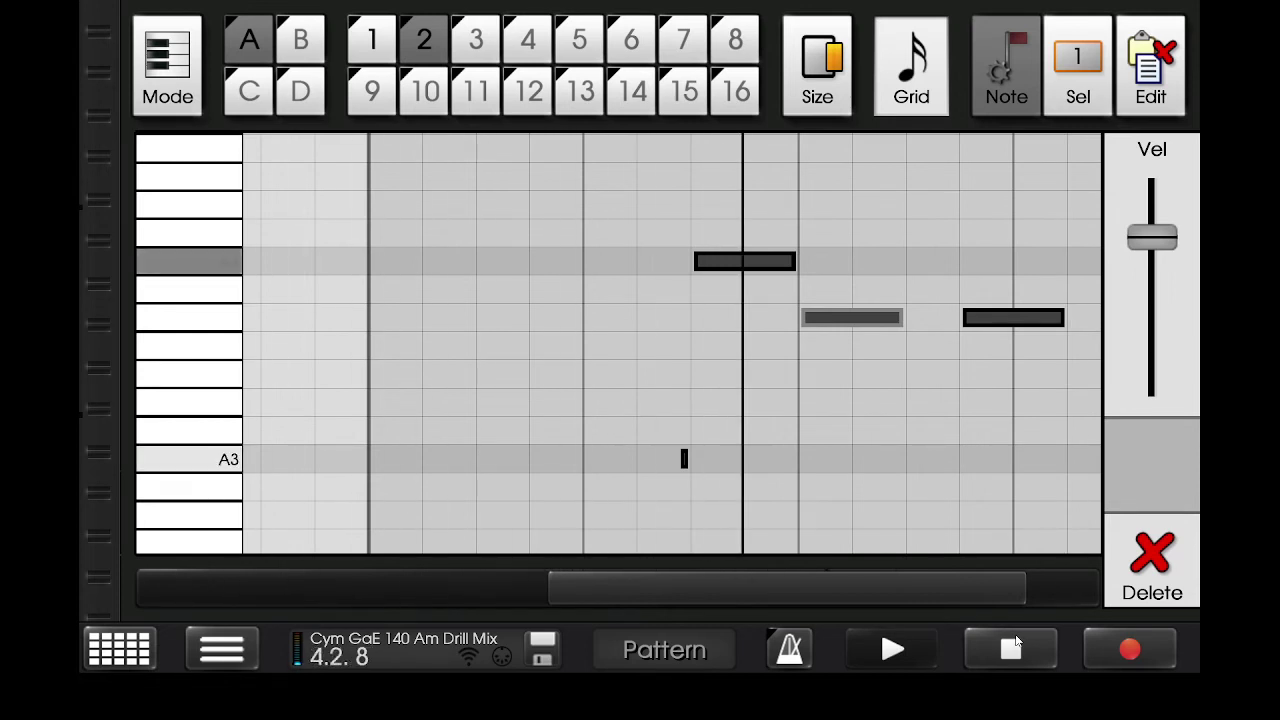
Stop and rewind playback, then lower polyphony to 1 and return to the piano roll
click(1015, 643)
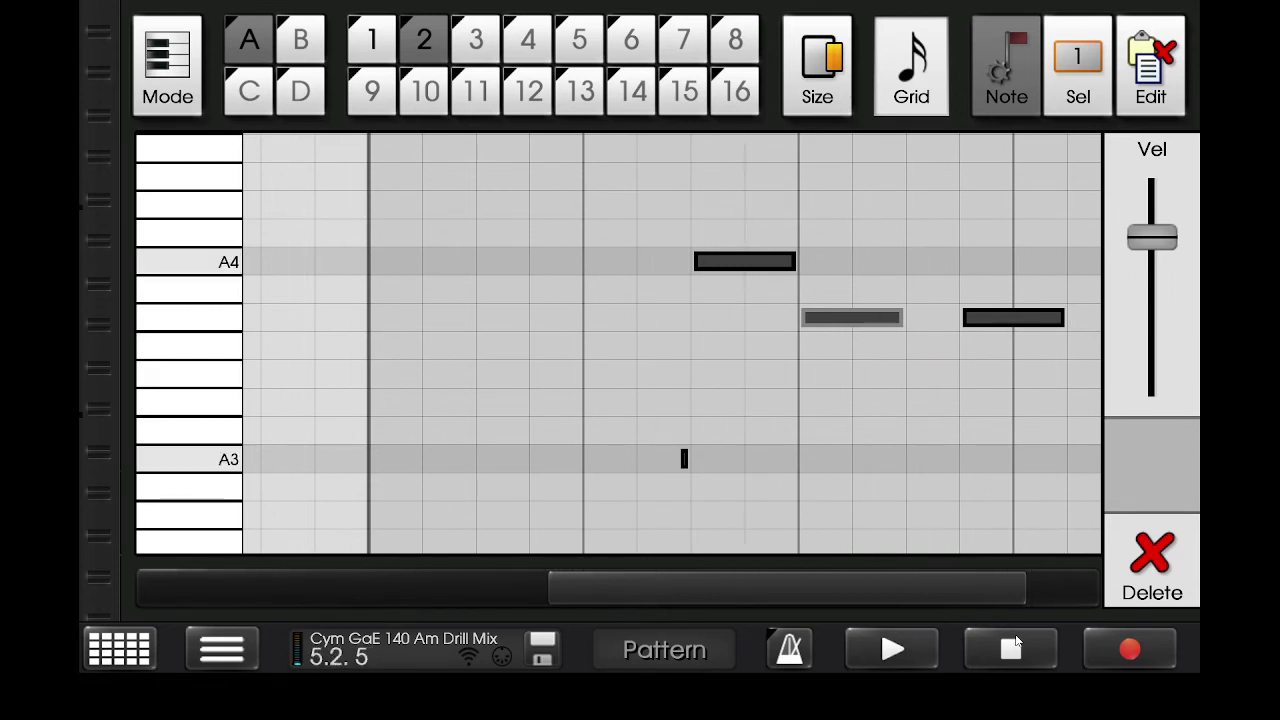
click(1016, 649)
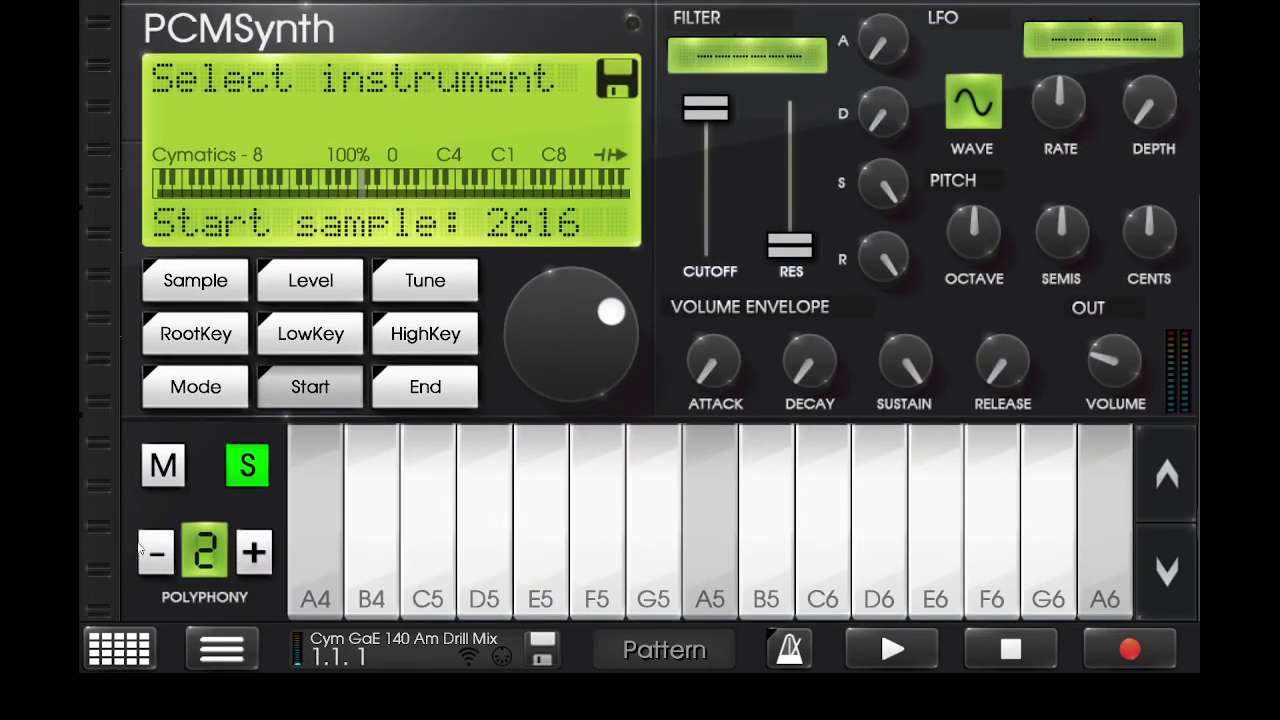
click(153, 552)
scroll(153, 552, down, 5)
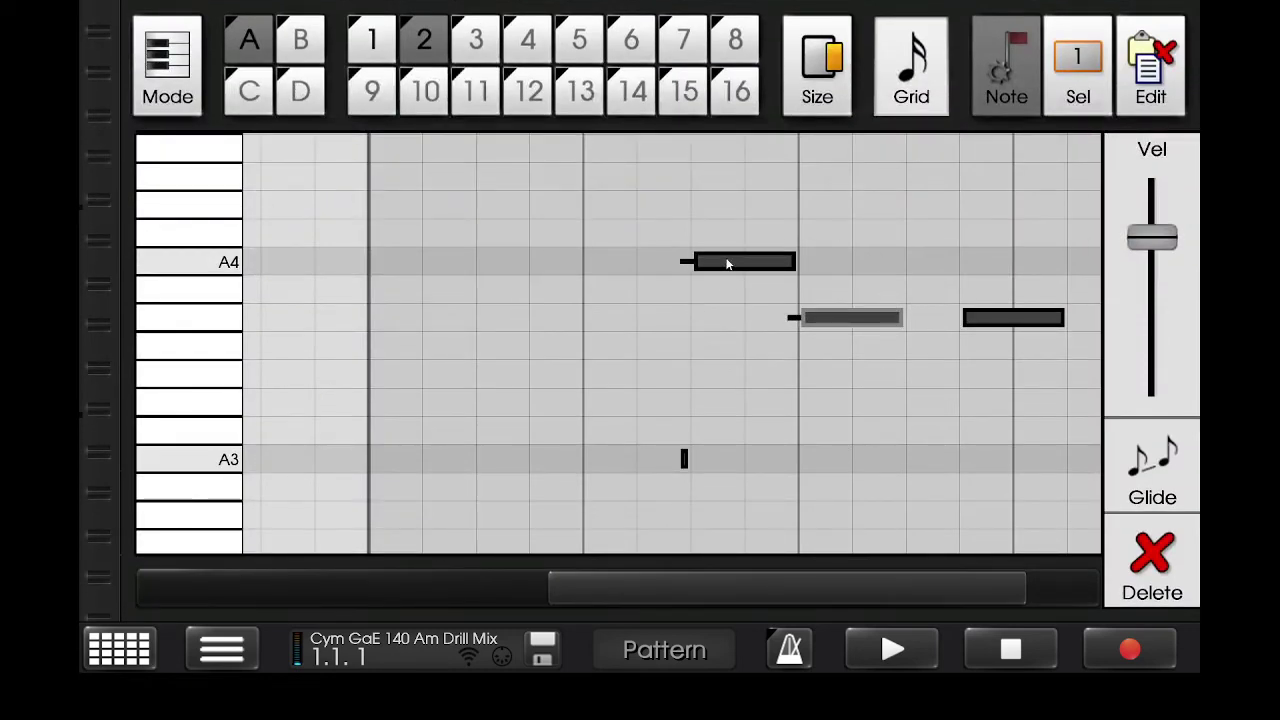
Play and stop the pattern to hear the glides
click(987, 649)
key(space)
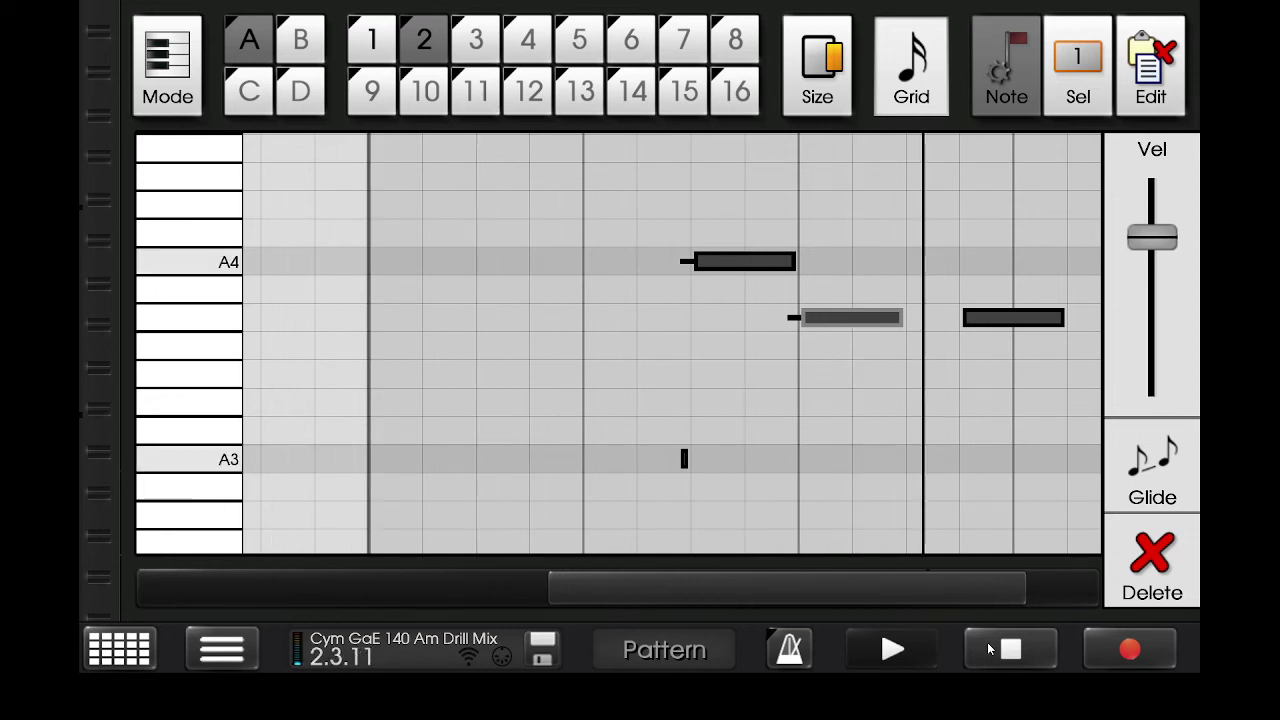
click(988, 649)
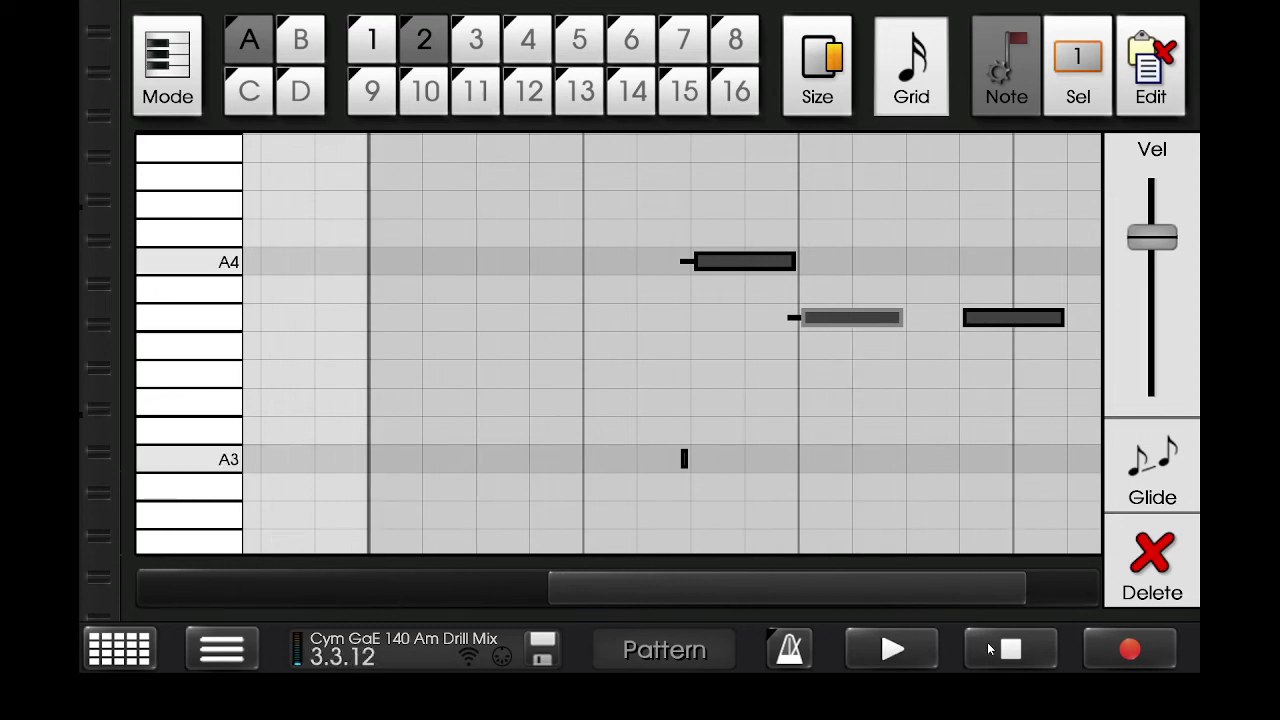
Move the A3, A4 and lower notes one beat earlier, dropping one note a row
drag(806, 588, 969, 569)
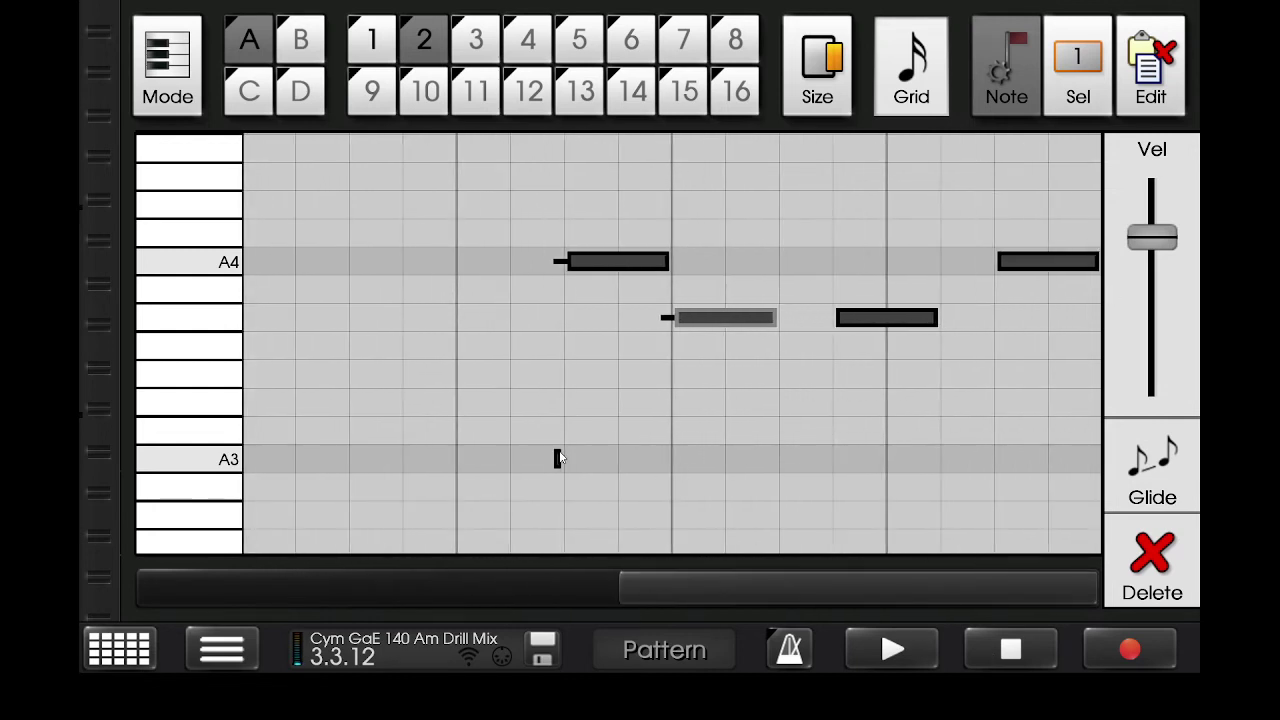
drag(558, 458, 447, 458)
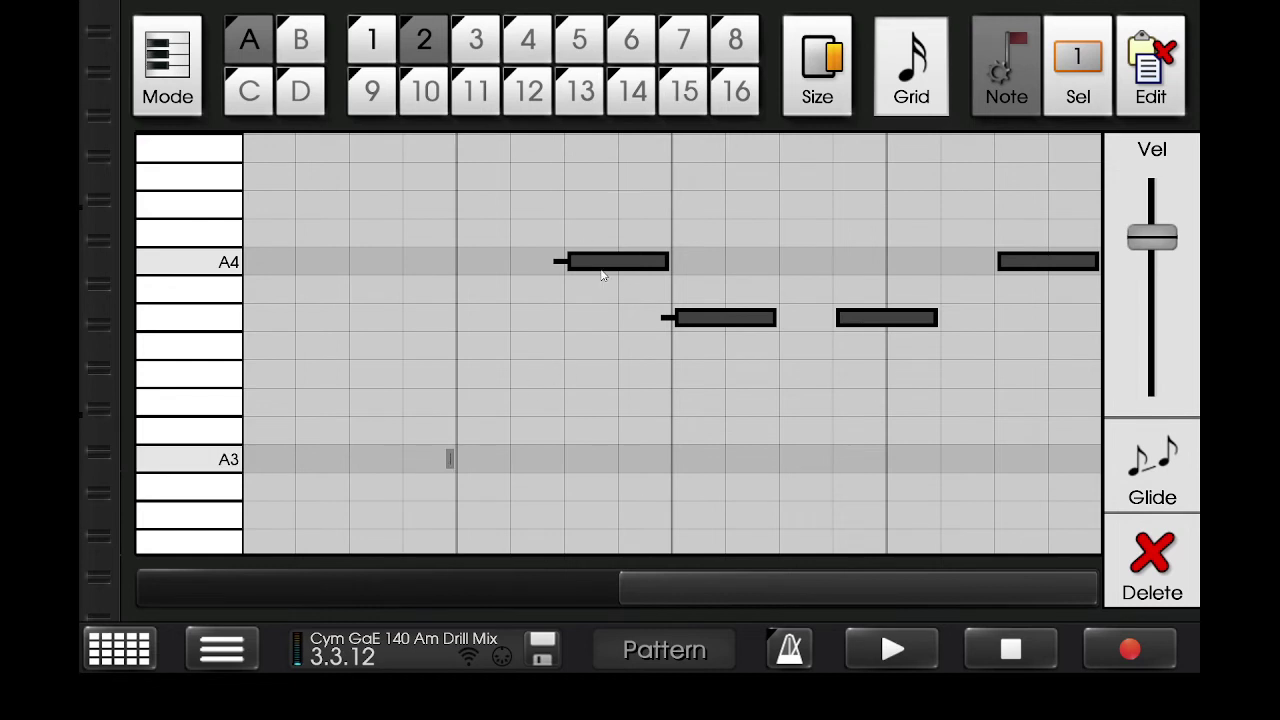
drag(605, 270, 486, 212)
click(722, 430)
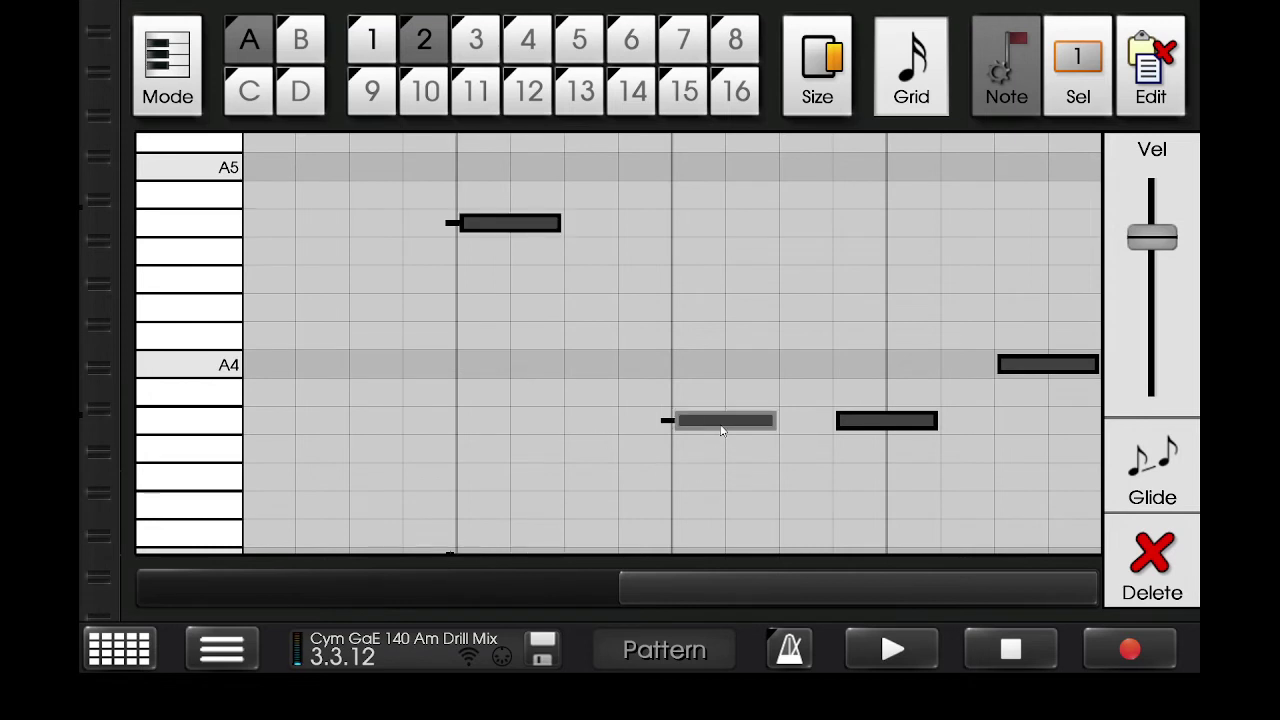
drag(722, 430, 616, 430)
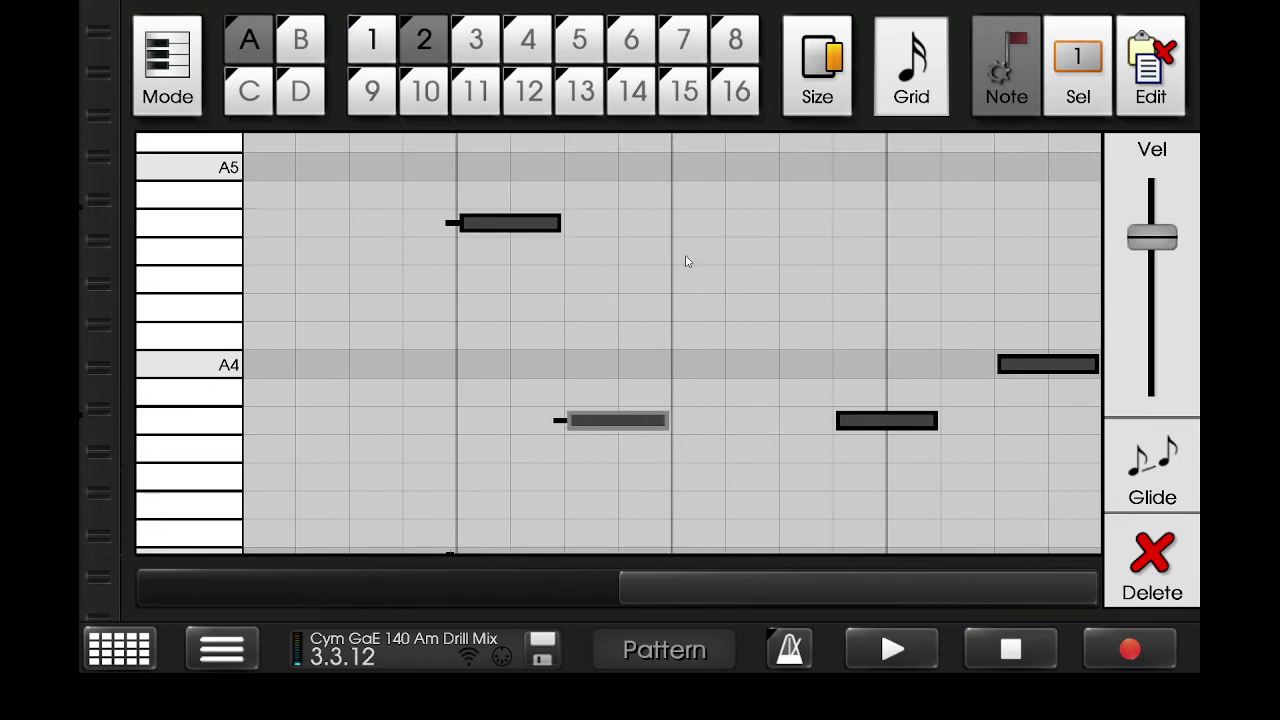
Add a short note two rows lower between A4 and A5 and double its length
click(686, 262)
drag(686, 262, 685, 296)
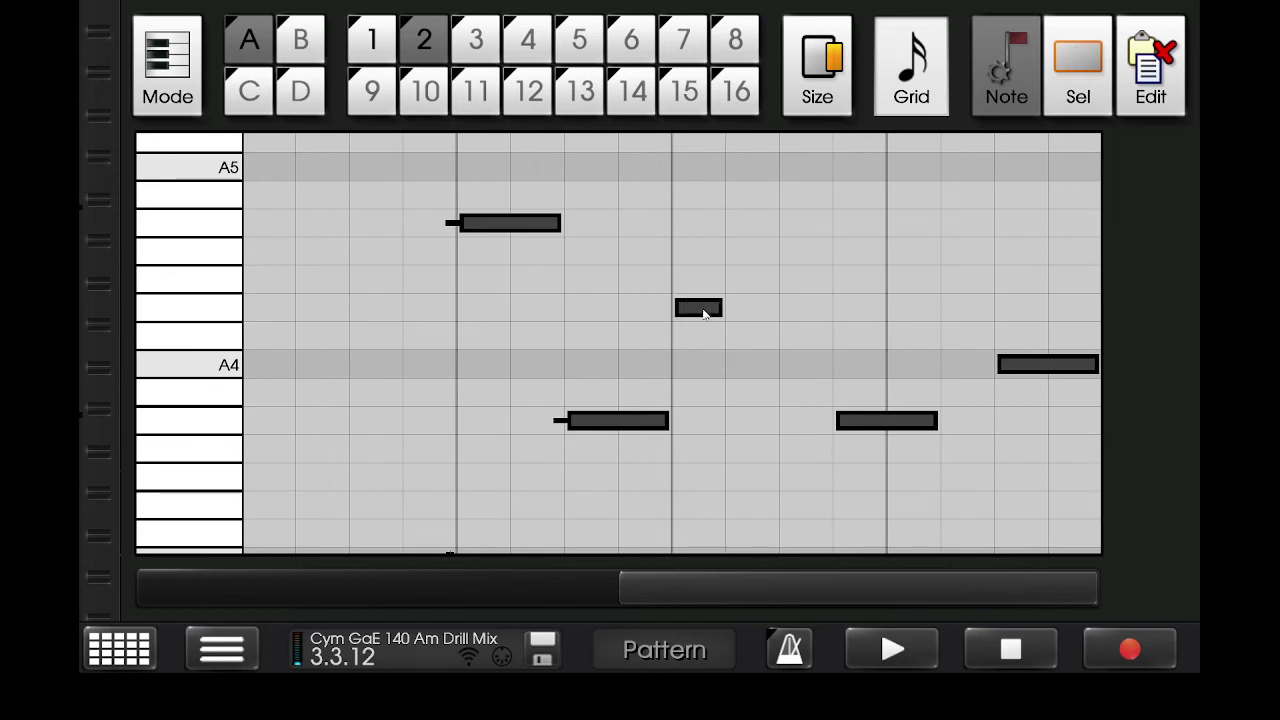
click(704, 313)
click(817, 86)
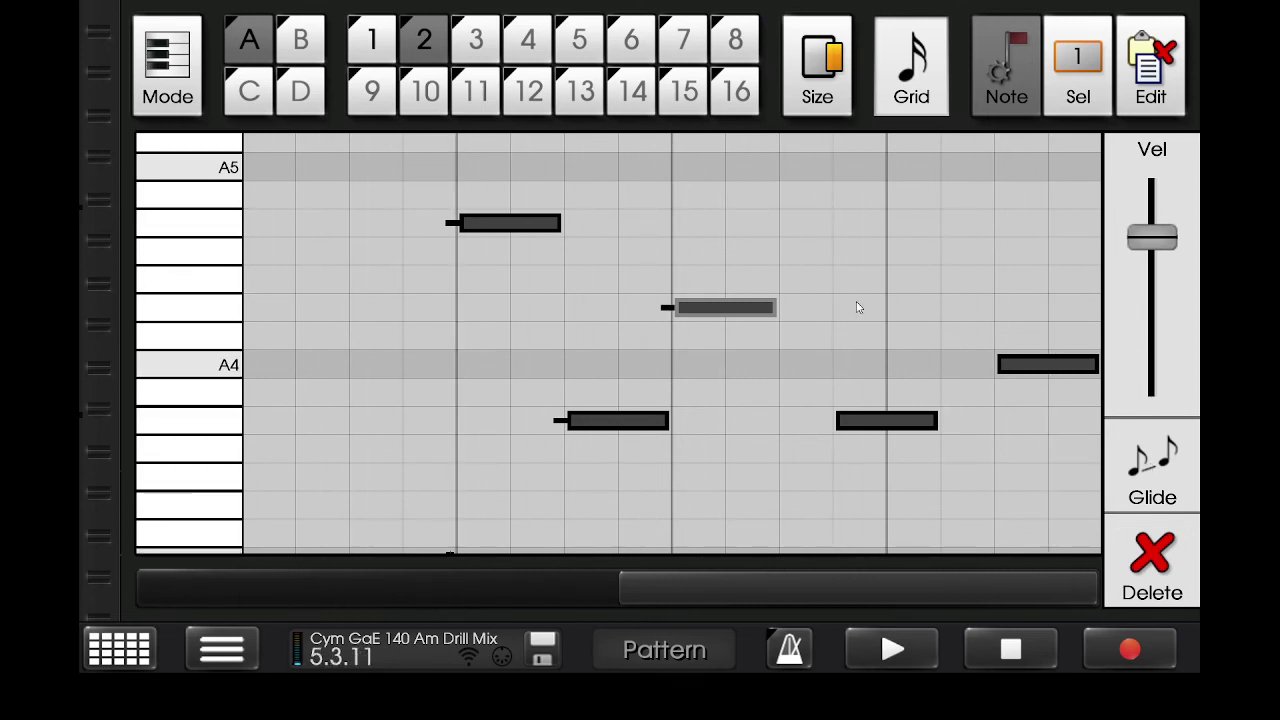
Compare with pattern 1, then move pattern 2's high and low notes onto the A4 row
click(374, 44)
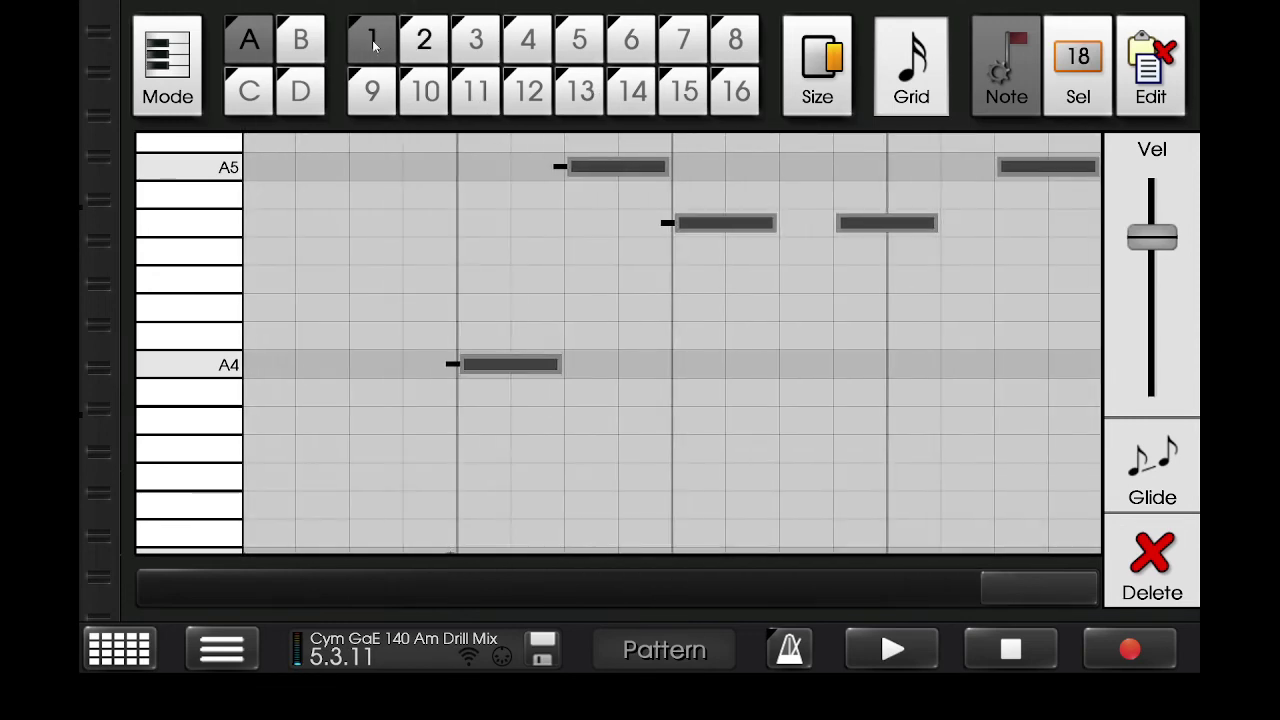
drag(1026, 584, 578, 571)
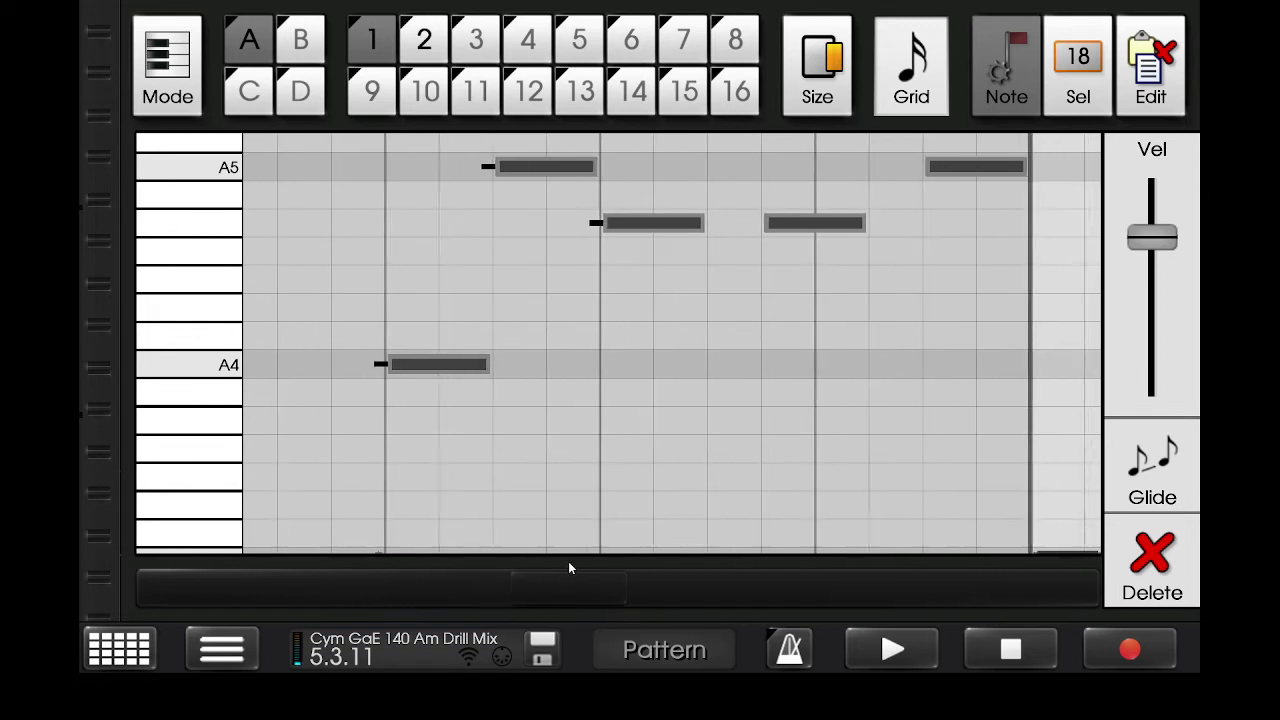
click(430, 36)
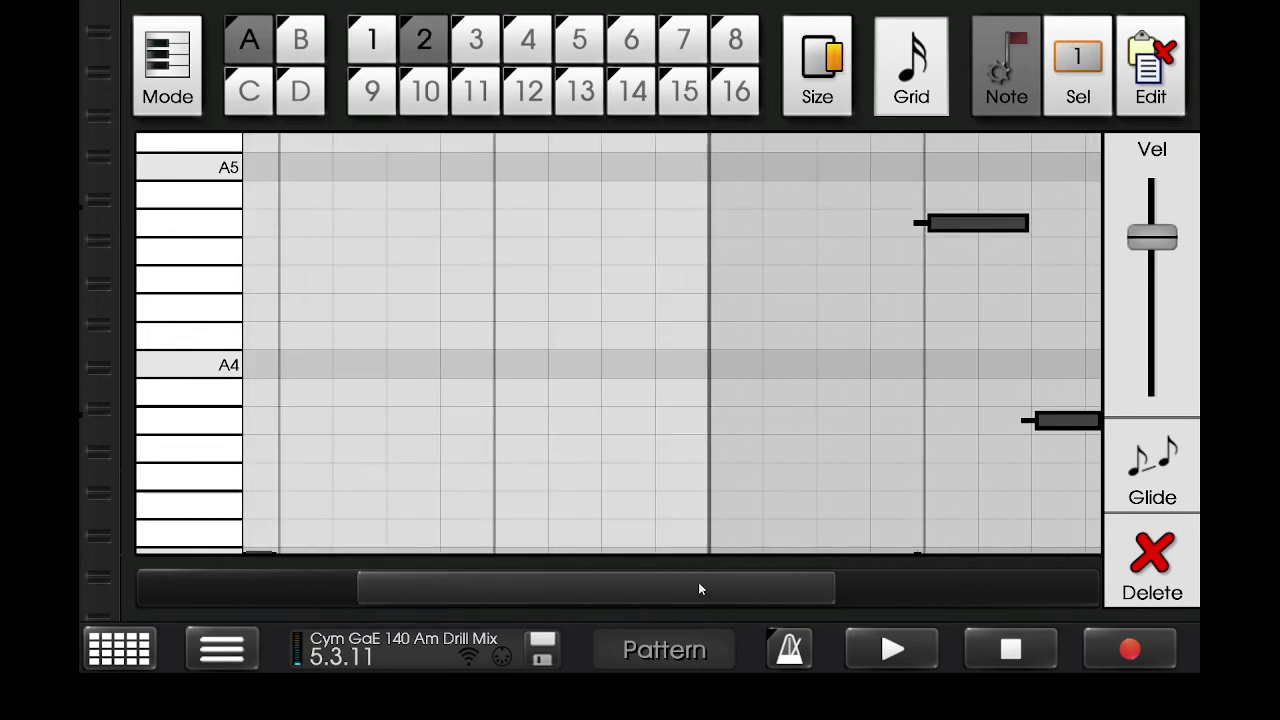
drag(699, 583, 797, 584)
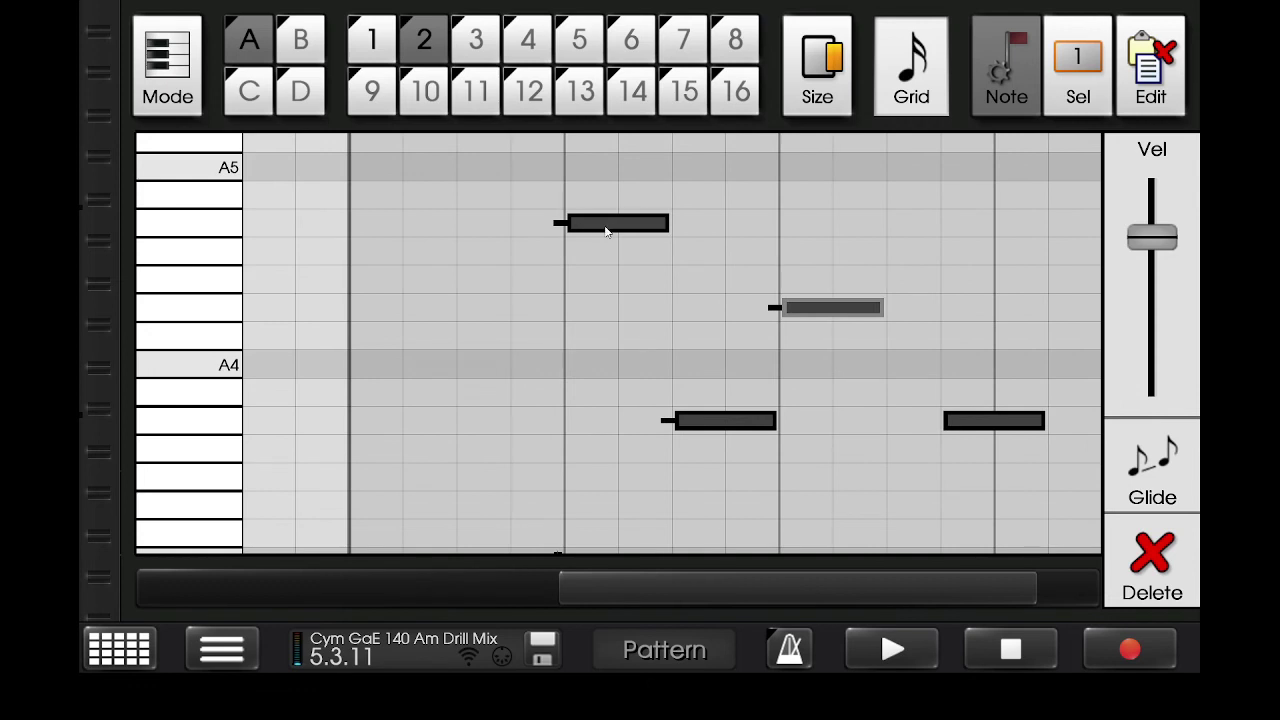
drag(605, 231, 623, 170)
drag(731, 420, 731, 366)
Recheck pattern 1, then shift the A4 note a beat earlier, A5 later, and raise the low note three rows
click(381, 50)
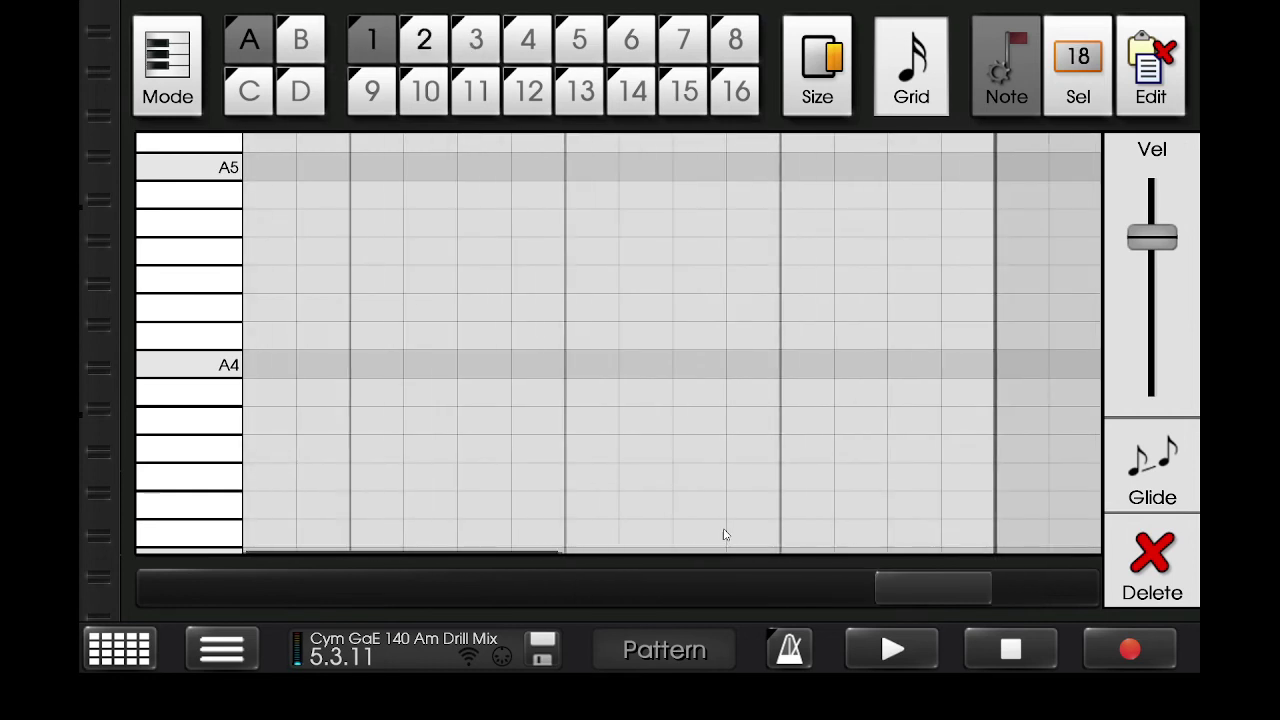
drag(913, 585, 549, 557)
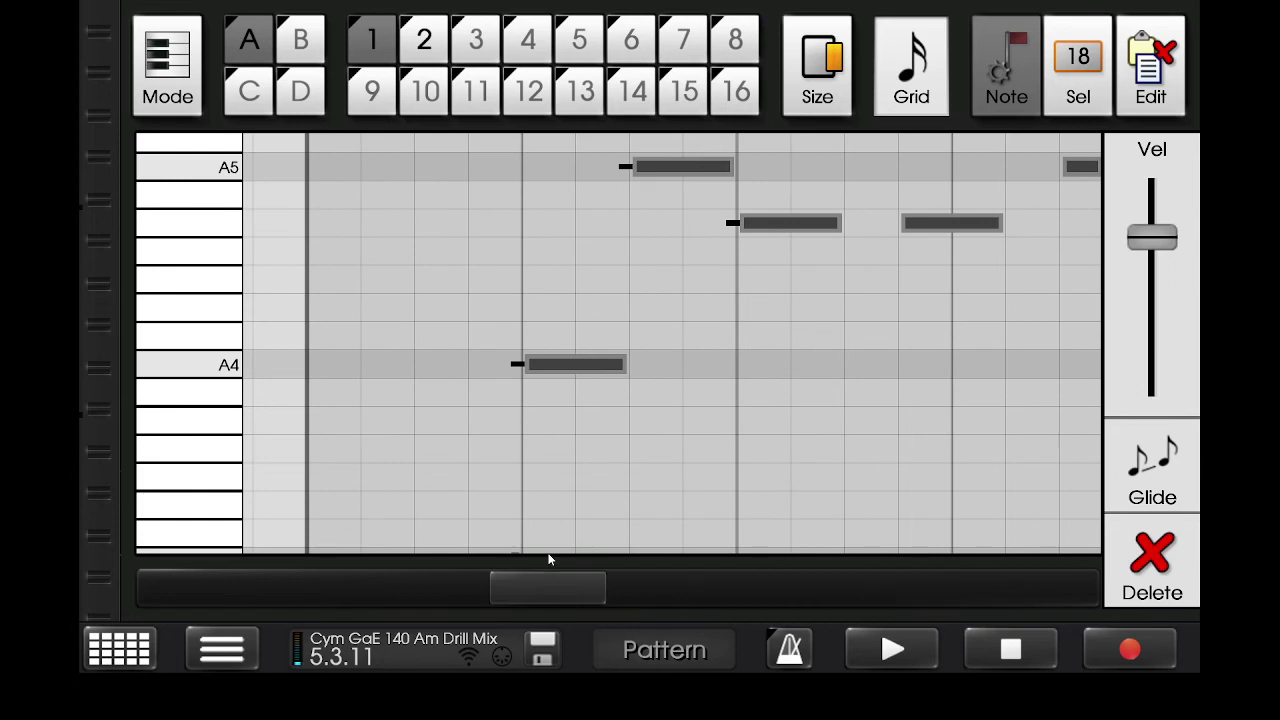
click(428, 38)
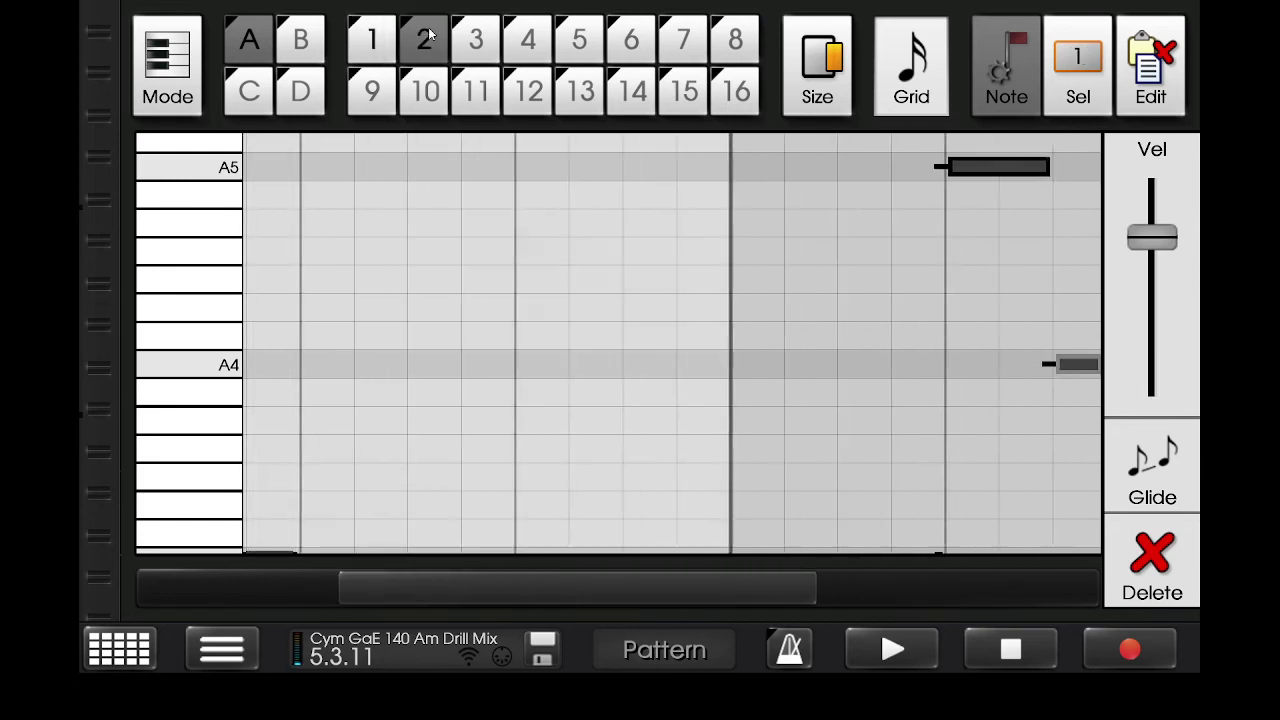
drag(576, 592, 734, 580)
drag(814, 360, 720, 355)
drag(744, 166, 854, 168)
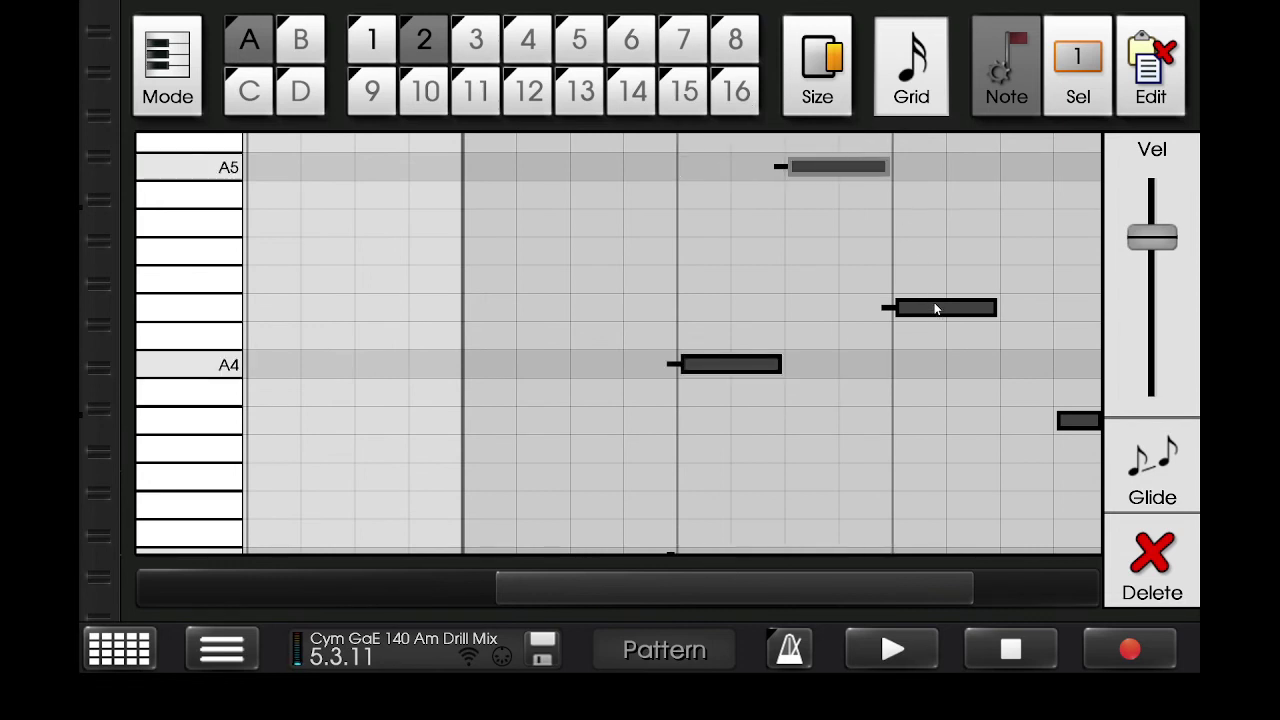
drag(936, 309, 934, 235)
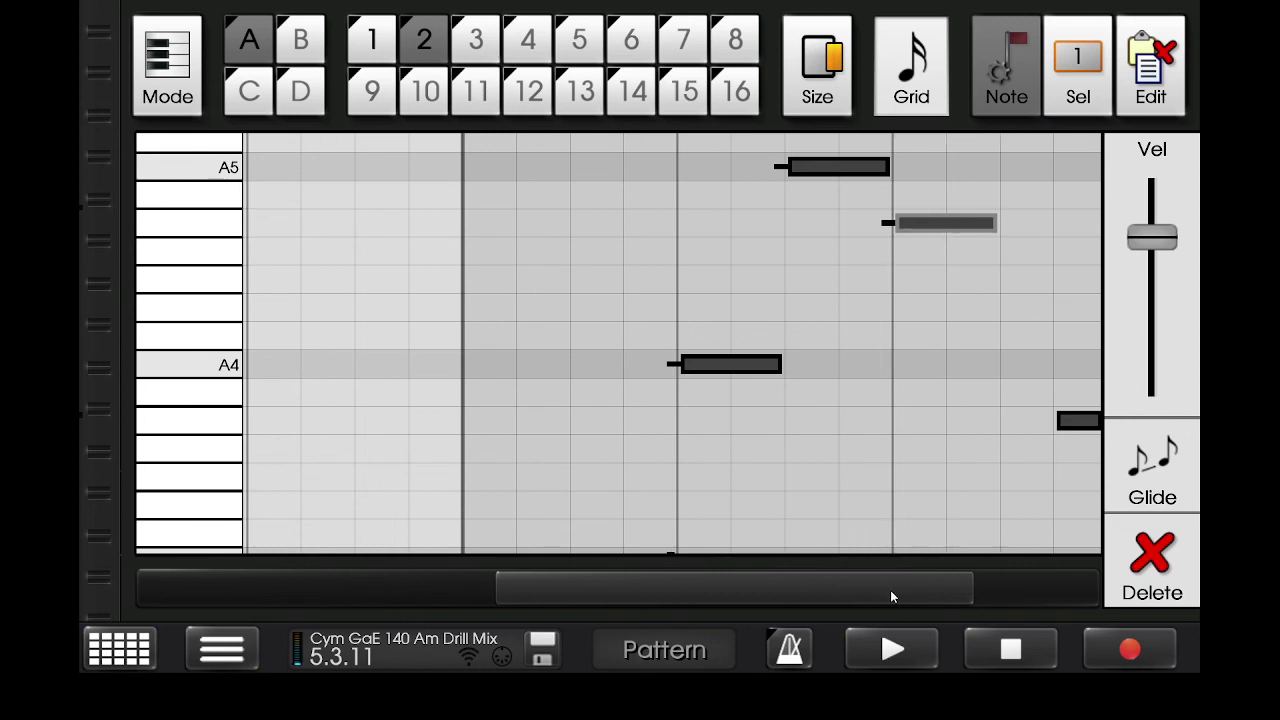
drag(890, 596, 1014, 596)
Lasso-select the last two notes and move them up into the A5 range
click(1060, 40)
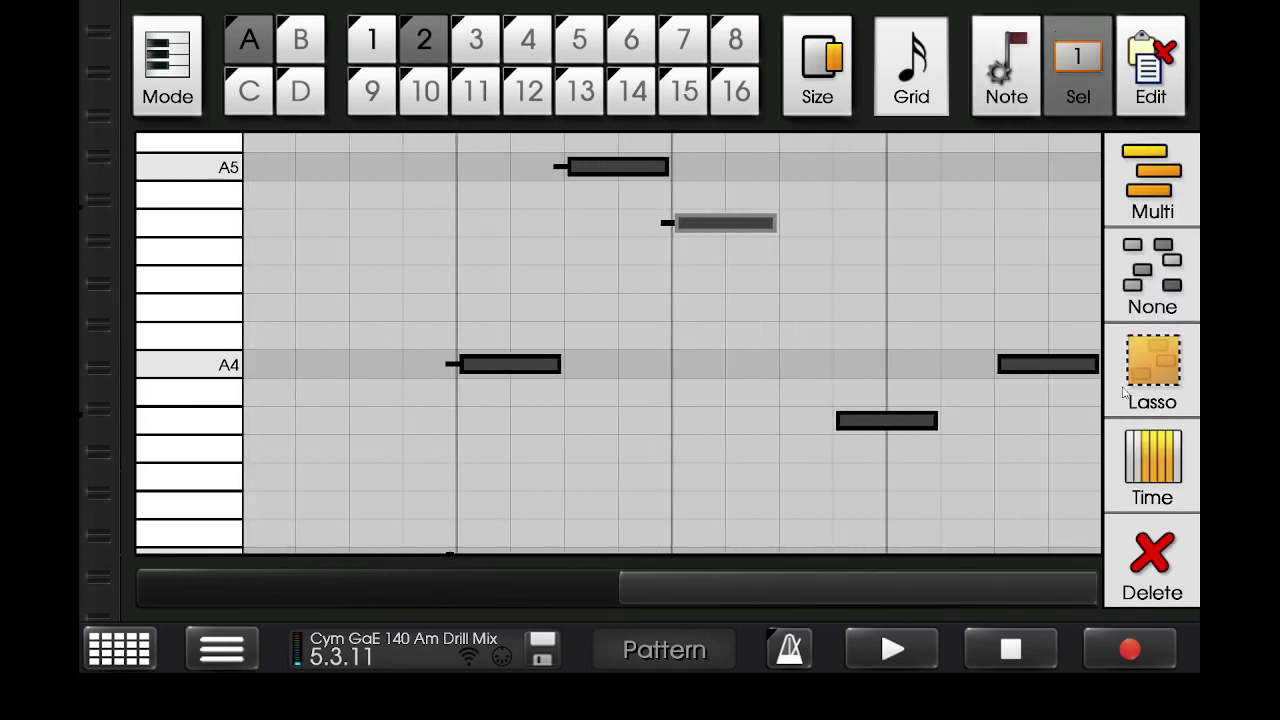
click(1124, 392)
drag(834, 454, 1087, 302)
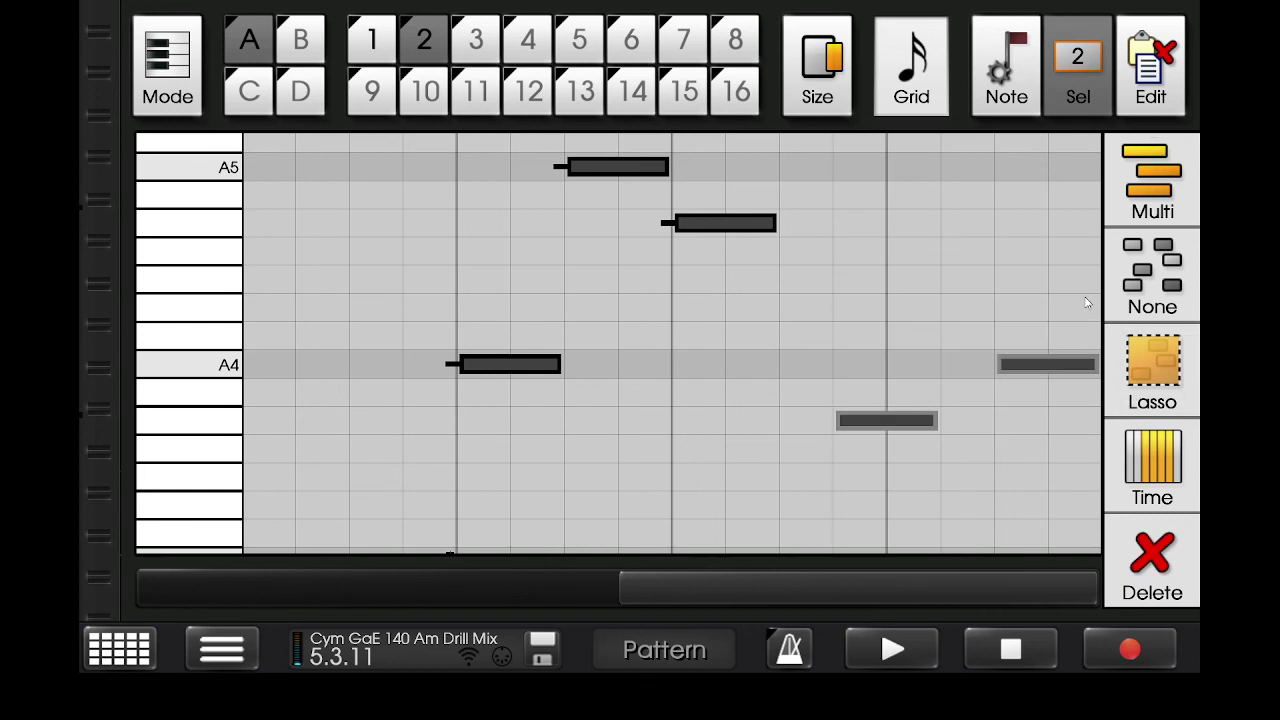
drag(907, 418, 889, 233)
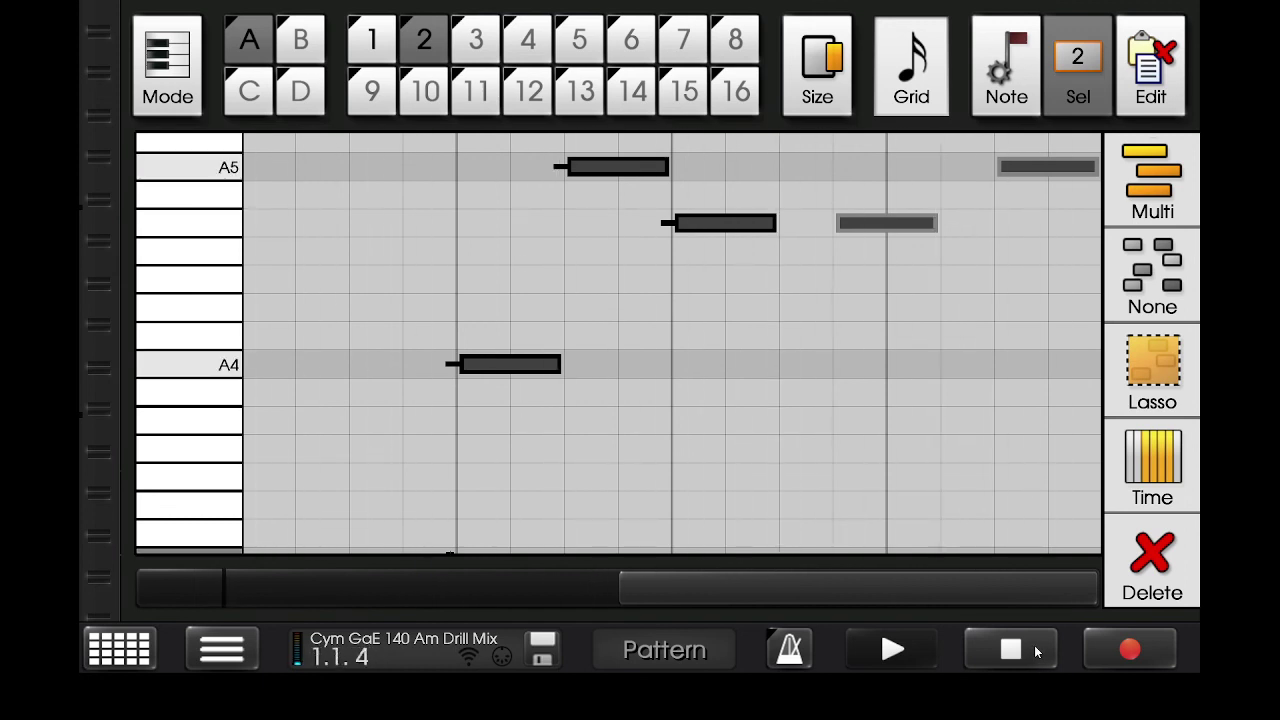
Play the pattern with polyphony 2 for comparison, then set polyphony back to 1
click(1037, 652)
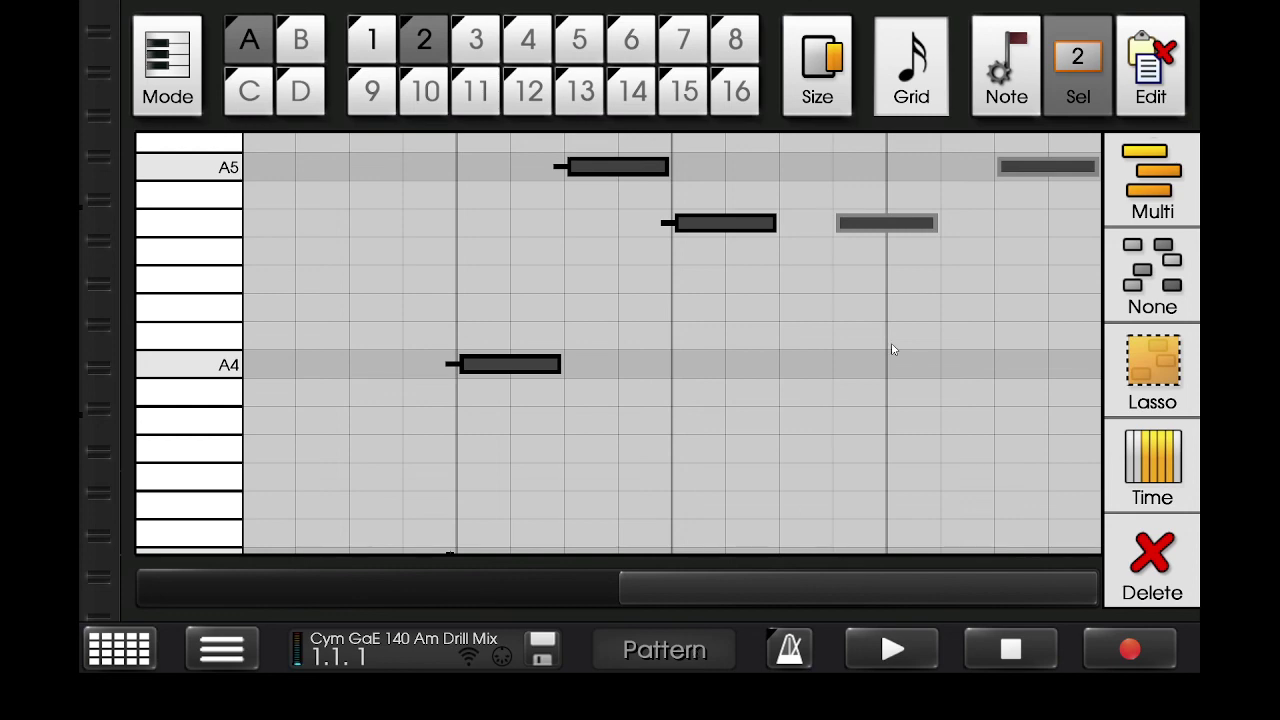
scroll(893, 350, up, 3)
click(251, 555)
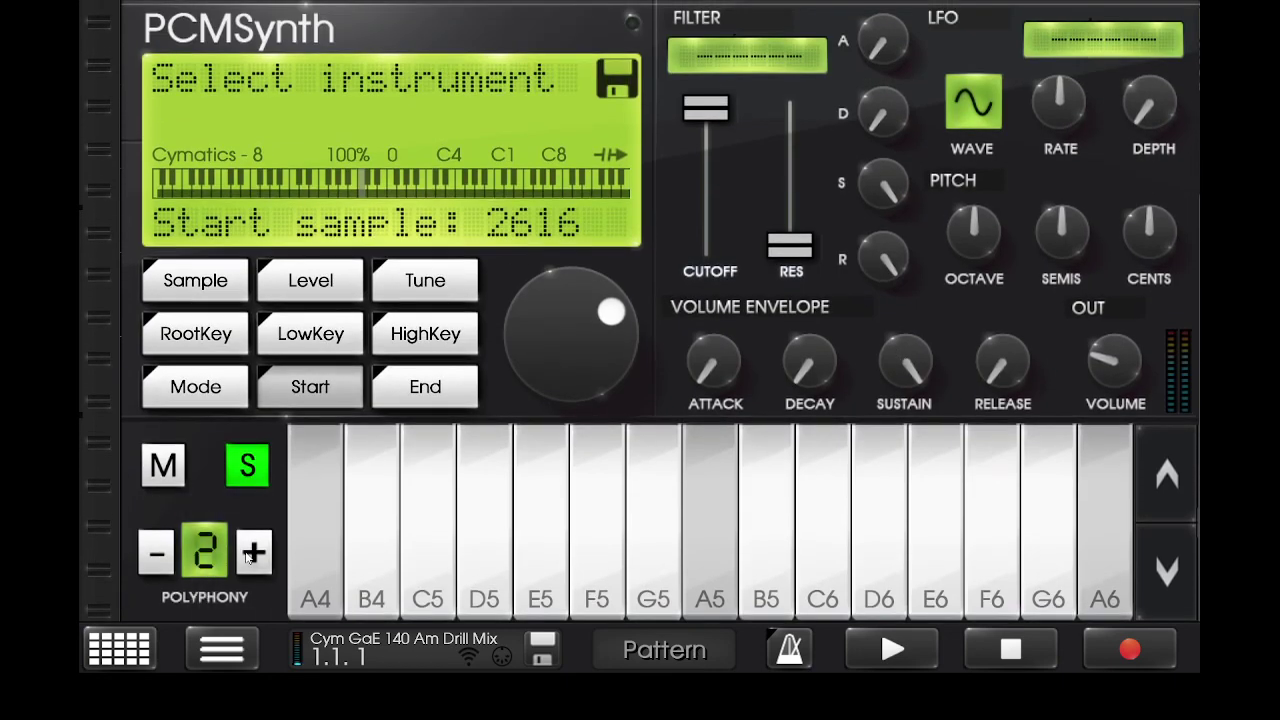
scroll(249, 557, down, 3)
key(space)
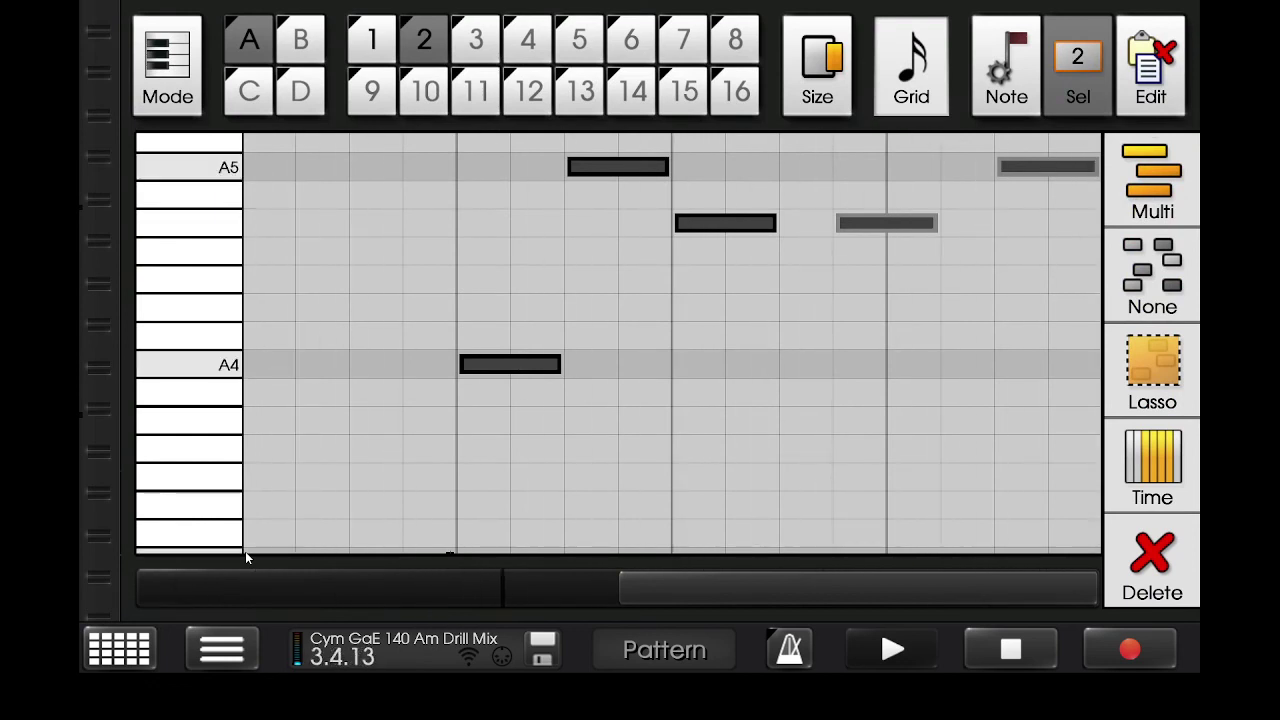
scroll(245, 551, up, 3)
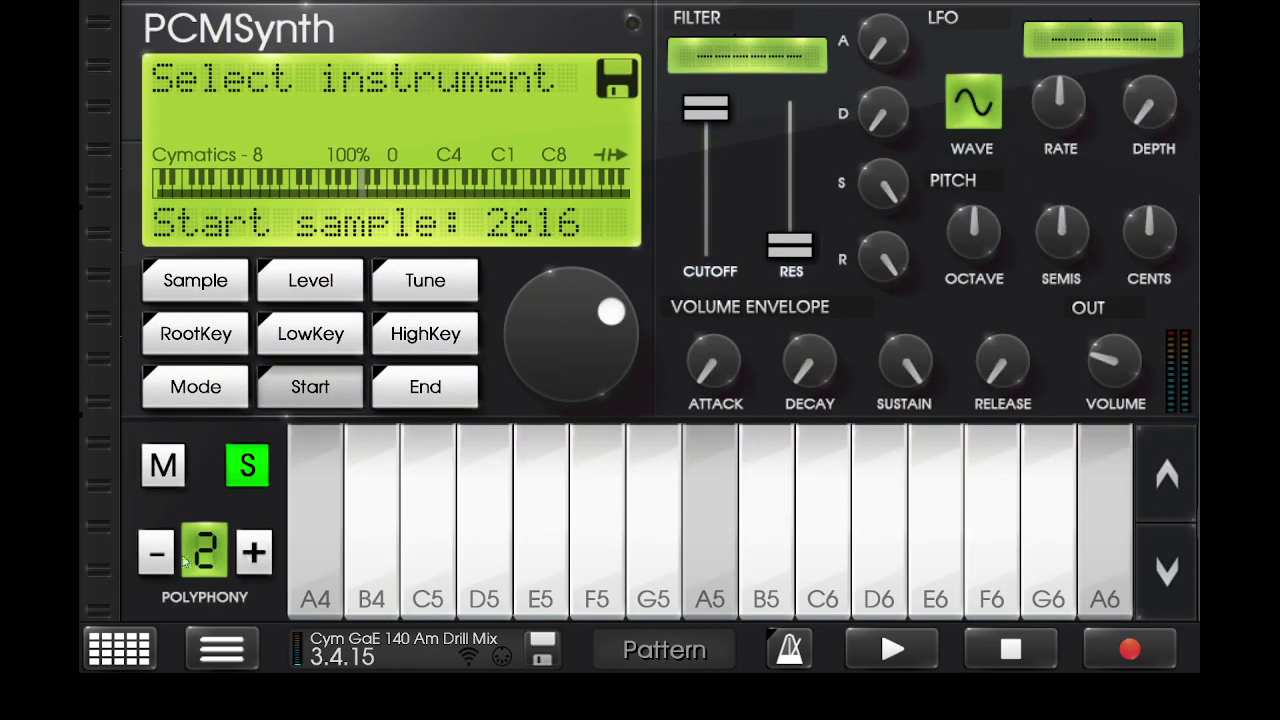
click(145, 531)
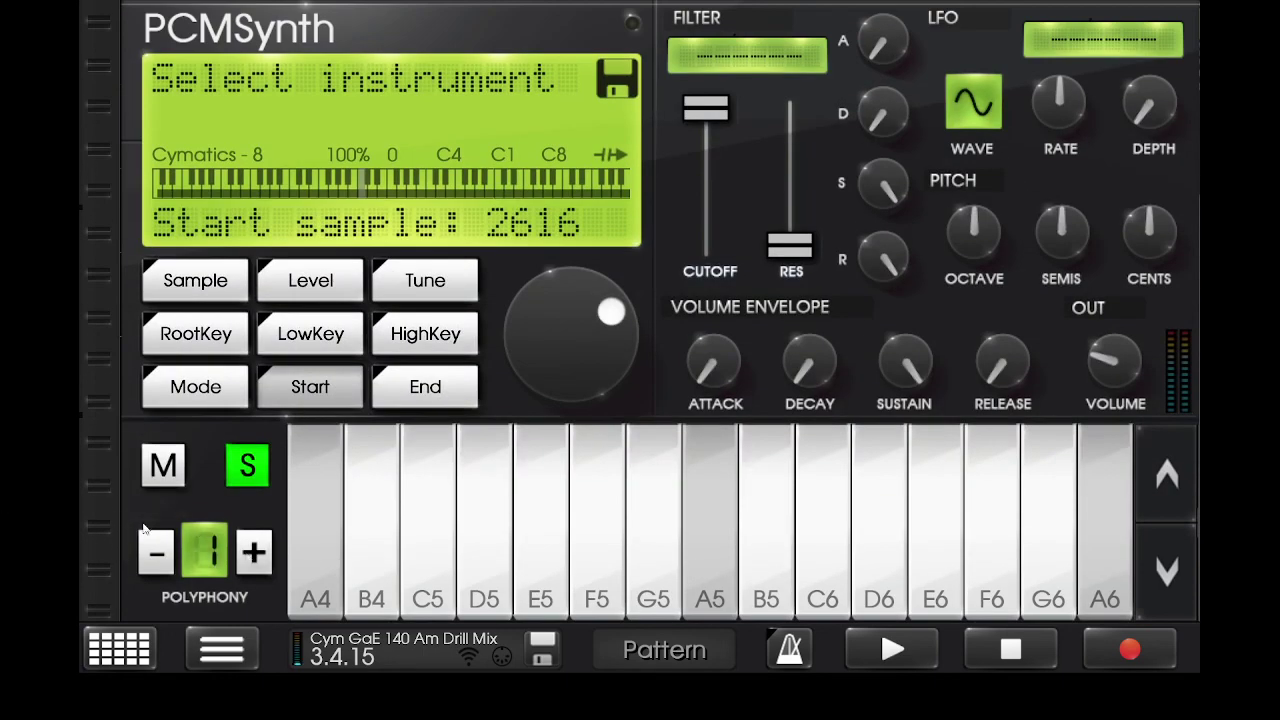